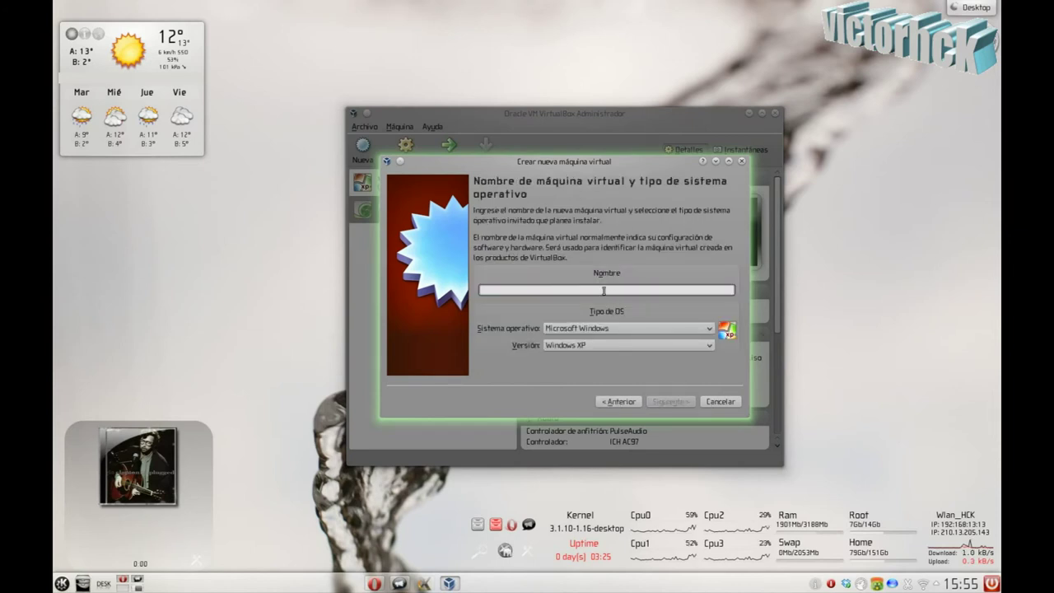
Step: Name the new virtual machine "openSUSE petite" and set its base memory to 1000 MB
text(openSUSE petite)
click(668, 401)
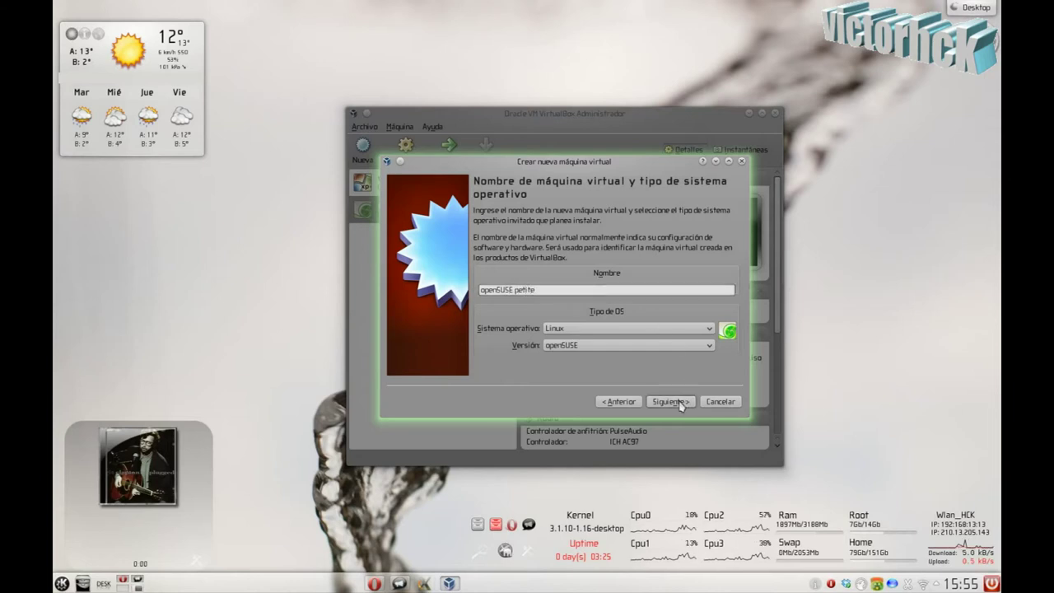
double_click(713, 251)
text(10)
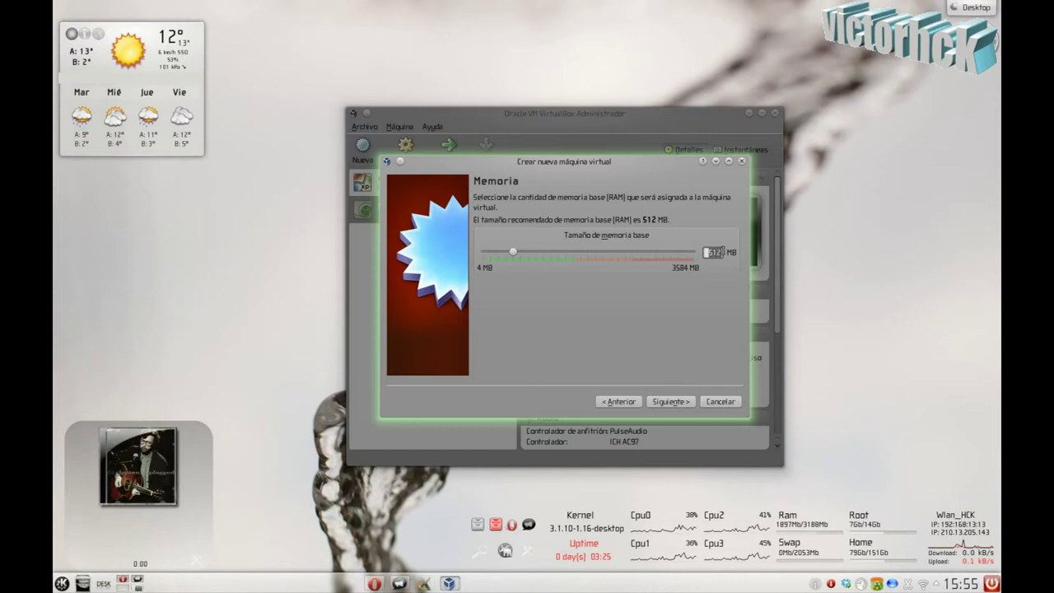
text(00)
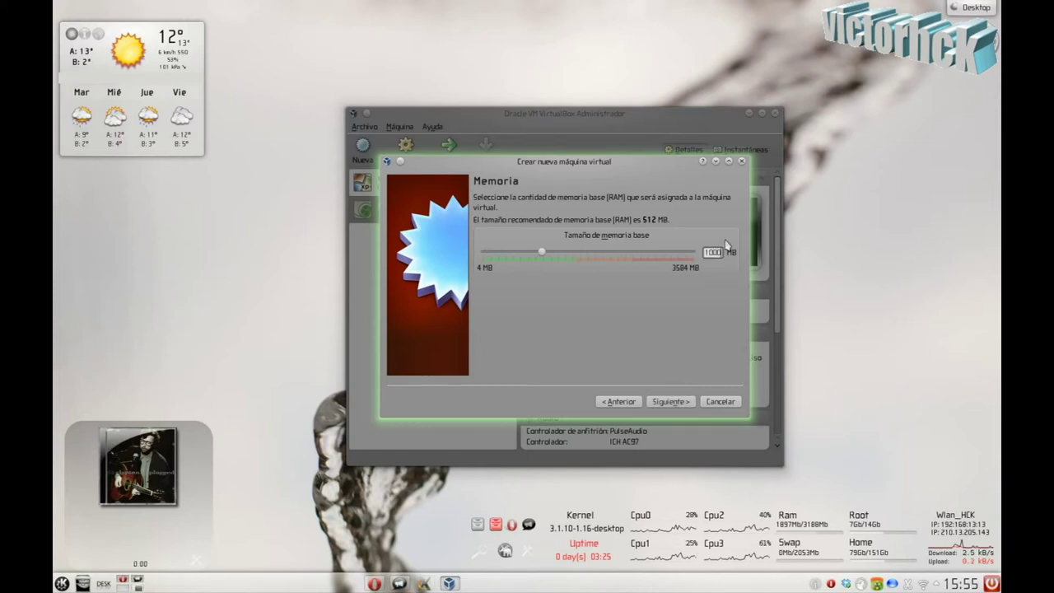
click(690, 401)
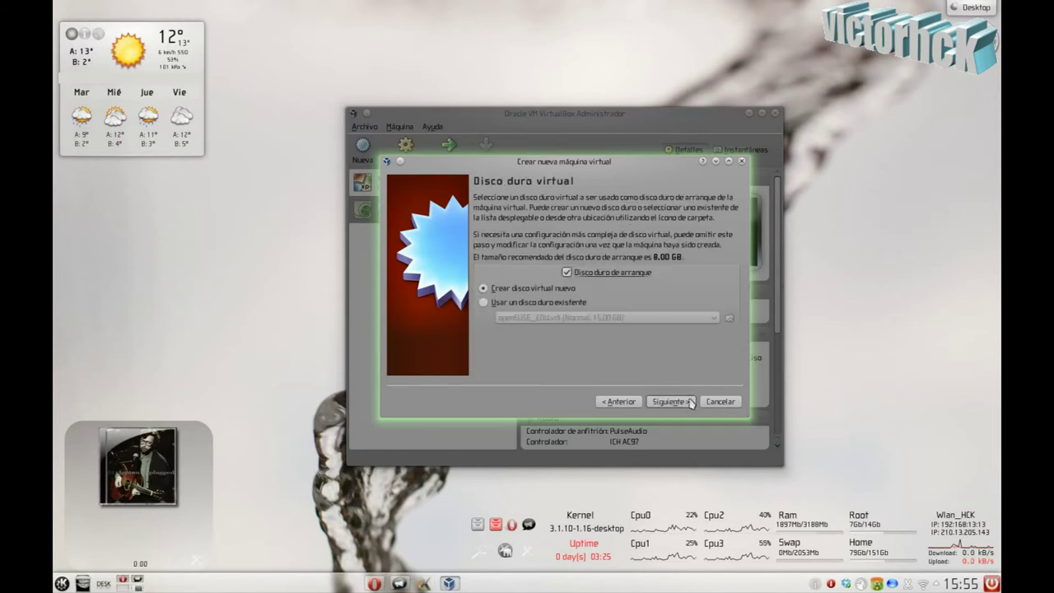
Step: Create a new dynamically allocated 8.00 GB VDI boot disk and finish creating the virtual machine
click(690, 401)
click(696, 424)
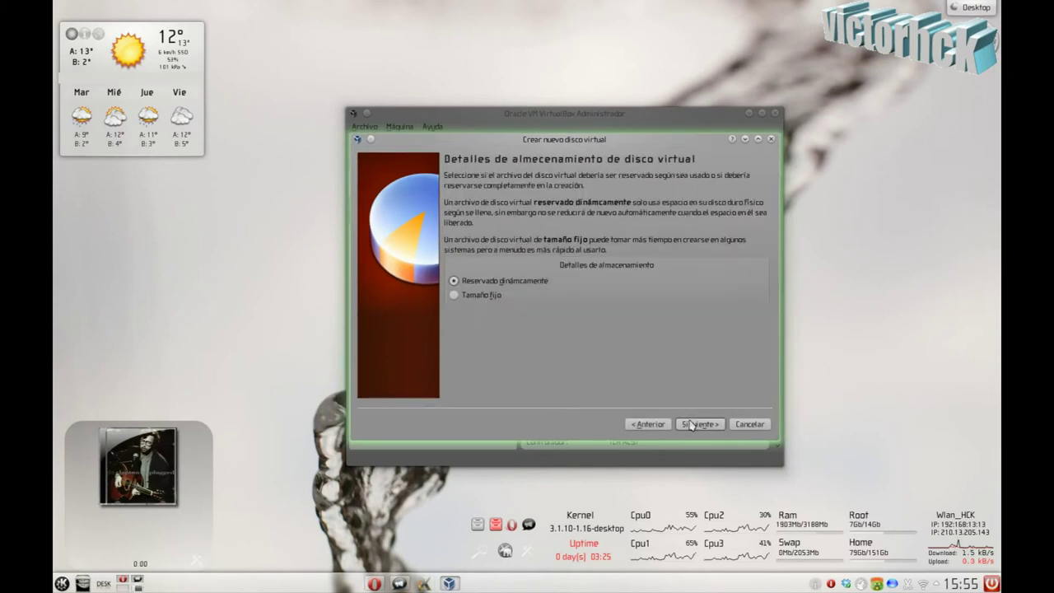
click(698, 424)
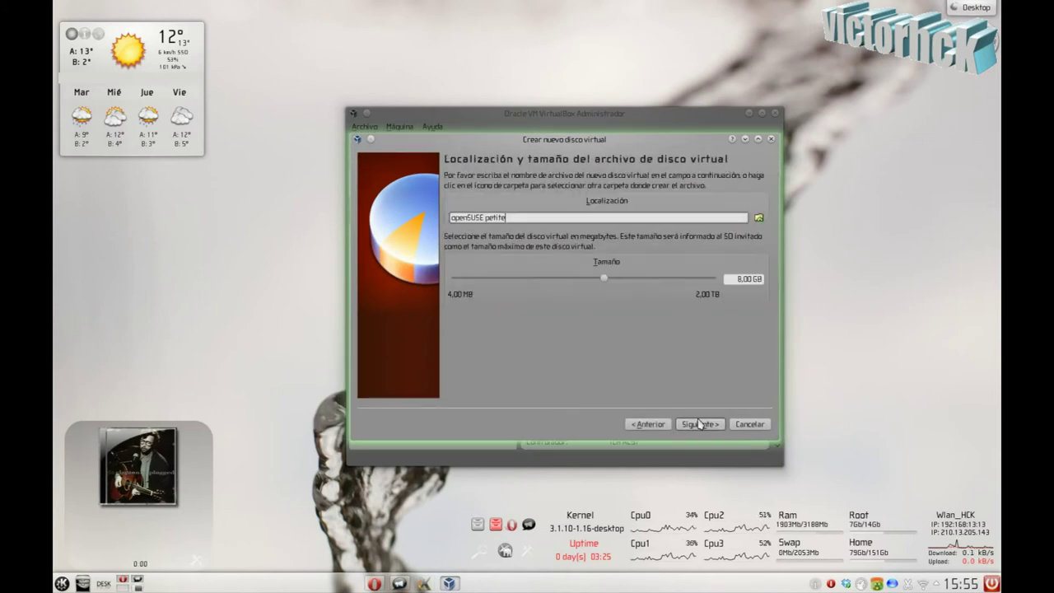
click(699, 424)
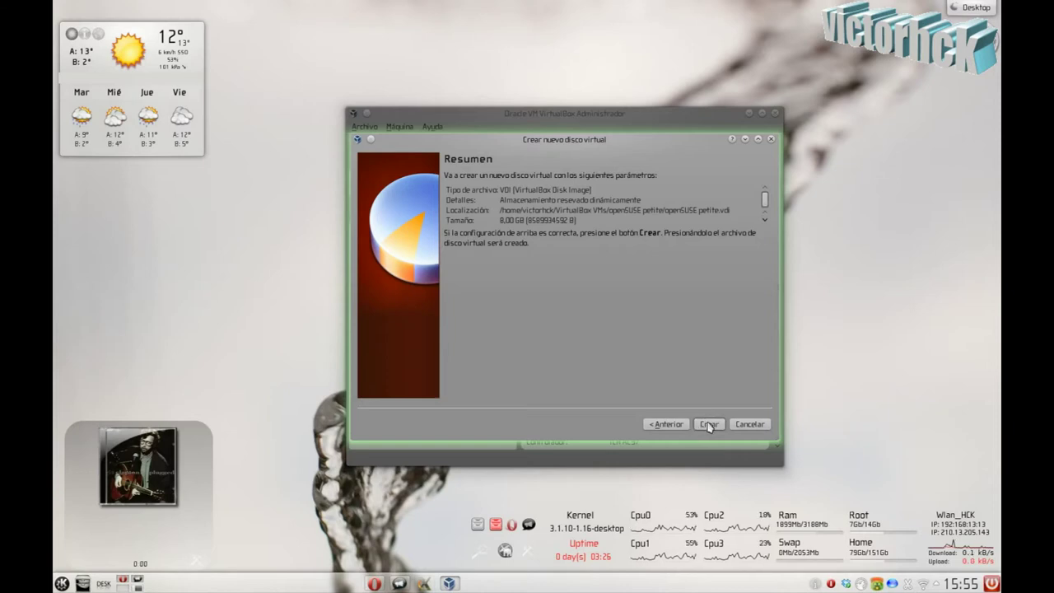
click(709, 424)
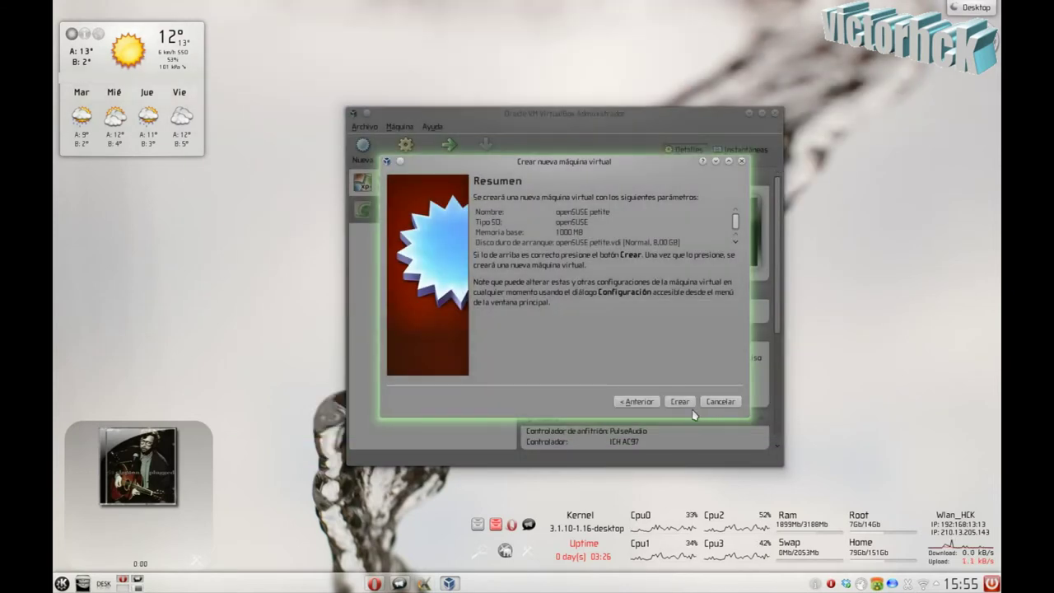
click(680, 402)
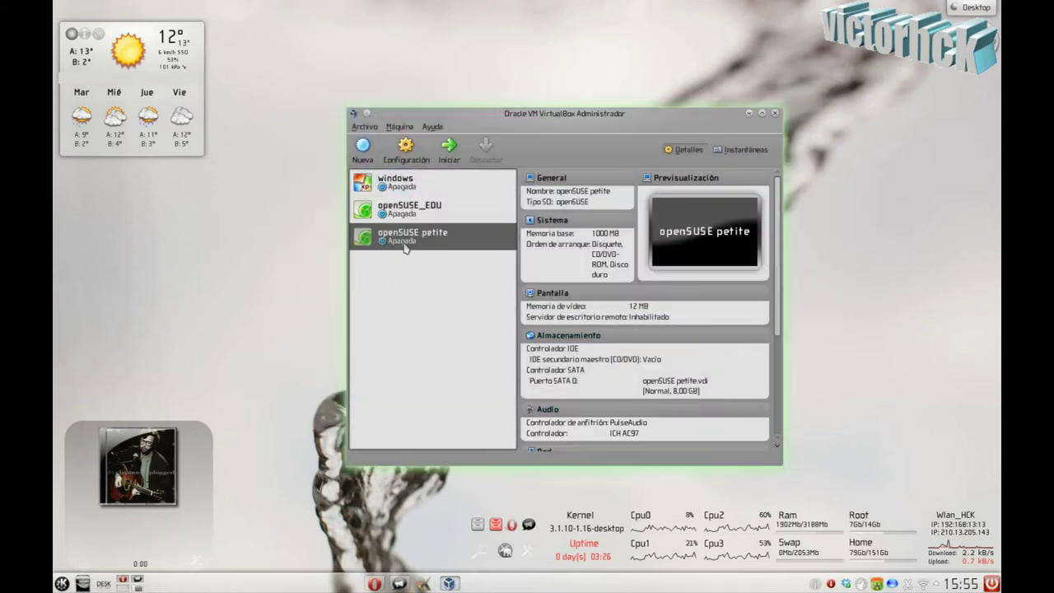
Step: Start the openSUSE petite machine with Petite_Linux_12.2.i686-rc.iso from the Descargas folder as installation medium
click(449, 150)
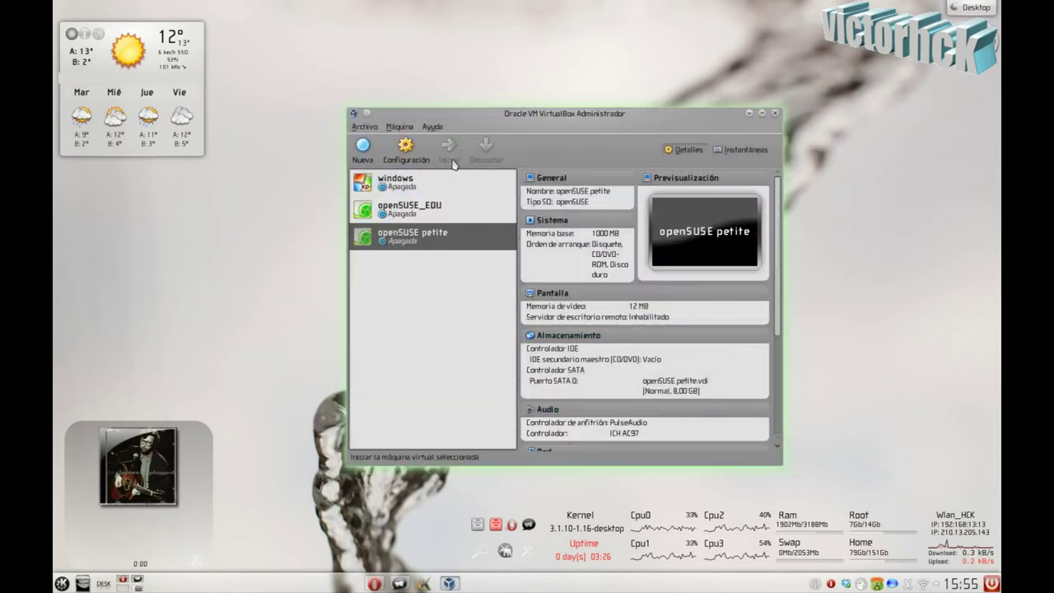
click(526, 364)
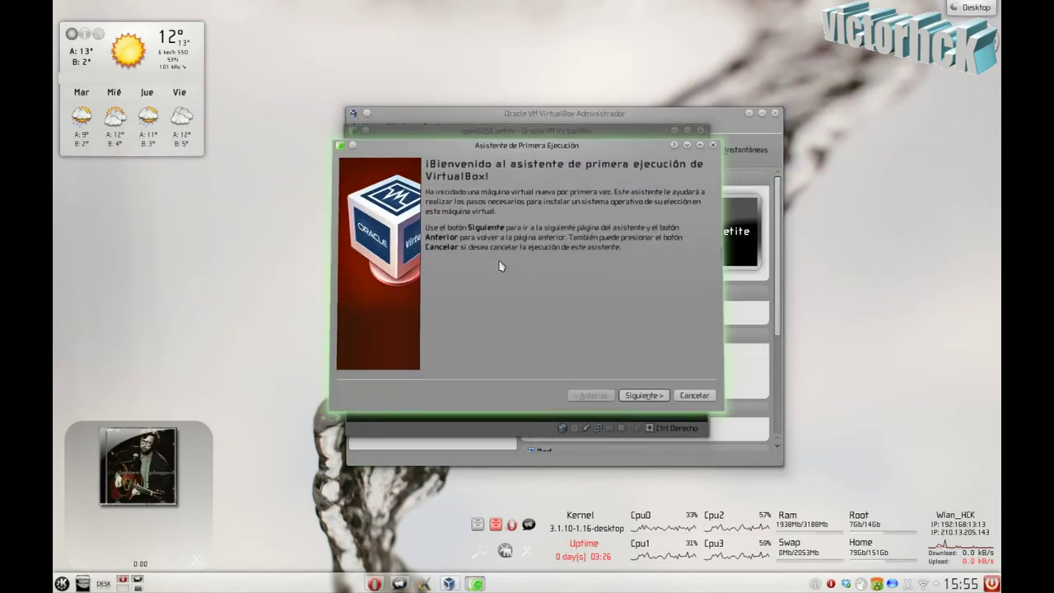
click(641, 405)
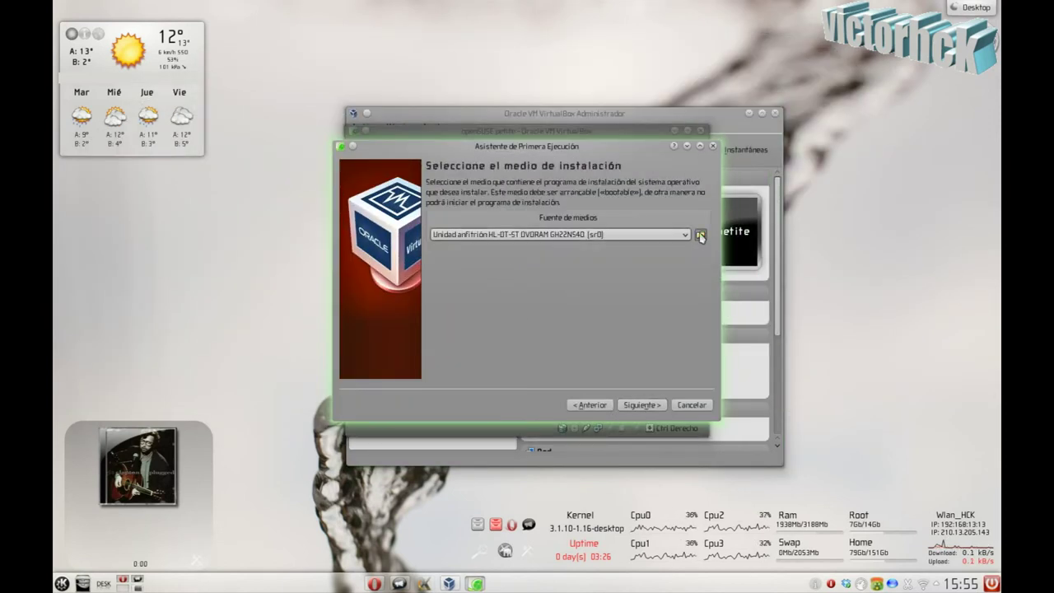
click(700, 236)
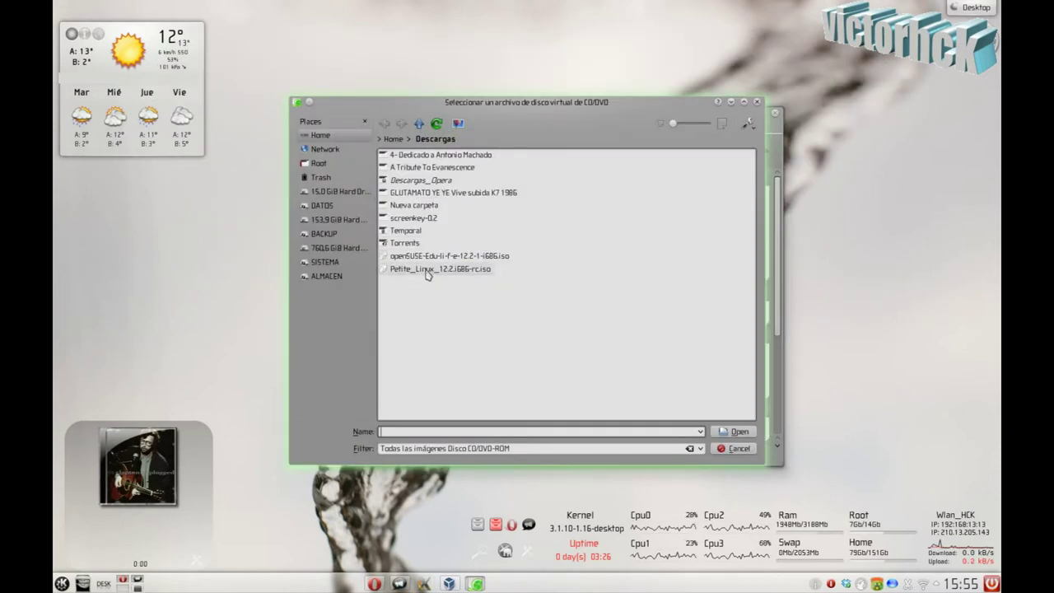
click(426, 271)
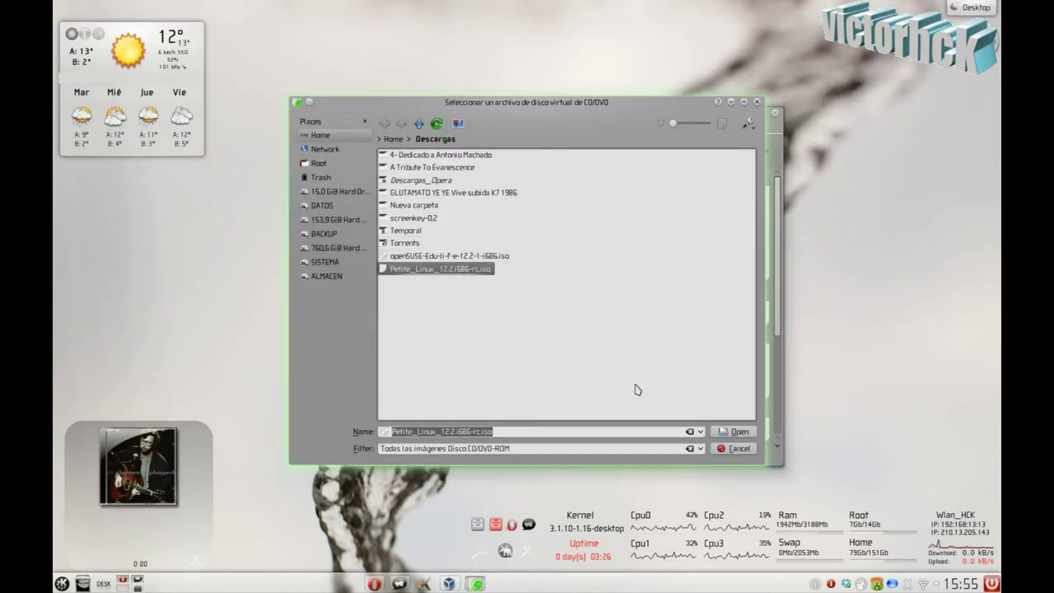
click(728, 431)
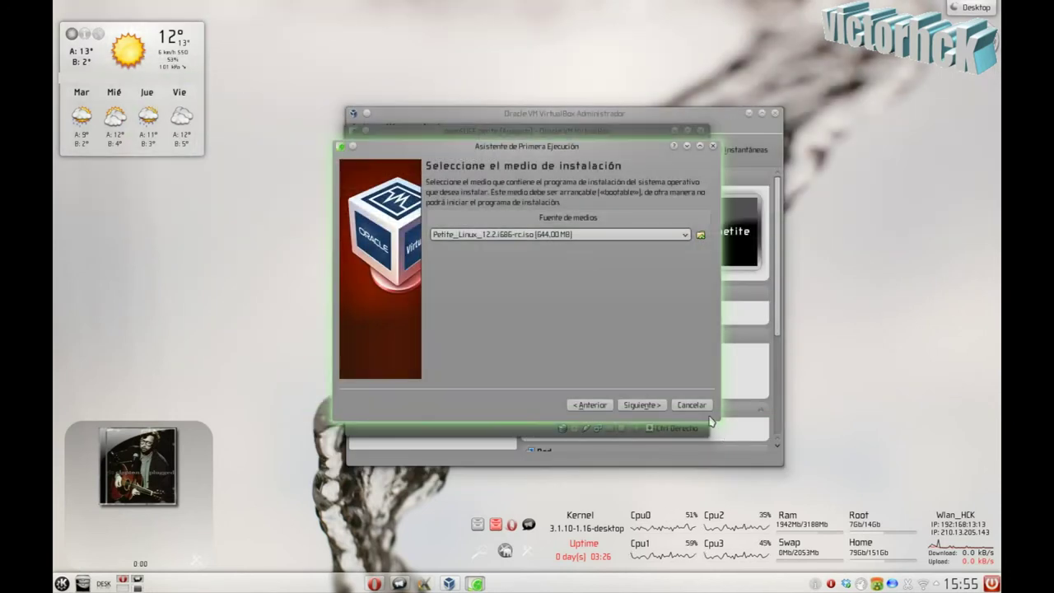
click(648, 405)
click(650, 404)
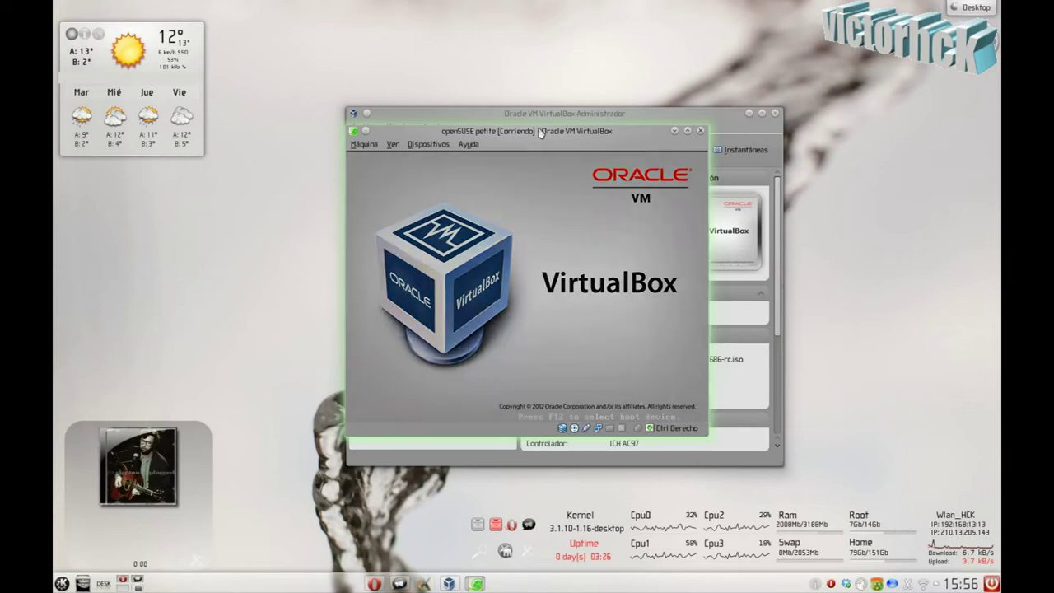
Step: Boot the live system by entering Petite_12.2 at the boot prompt
text(Petite)
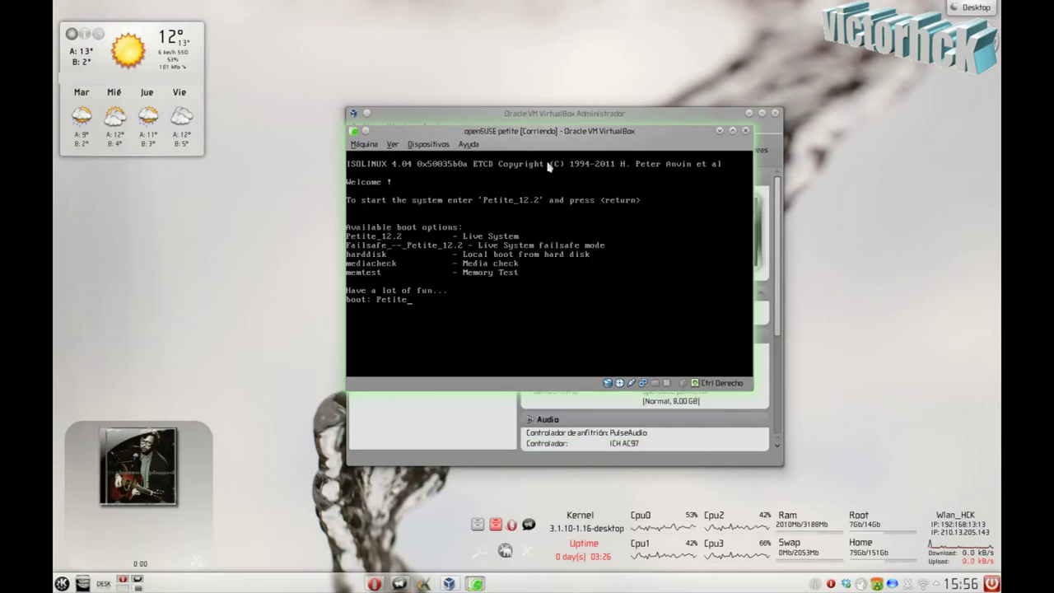
text( ?12.2)
key(BackSpace)
key(BackSpace)
key(BackSpace)
text())
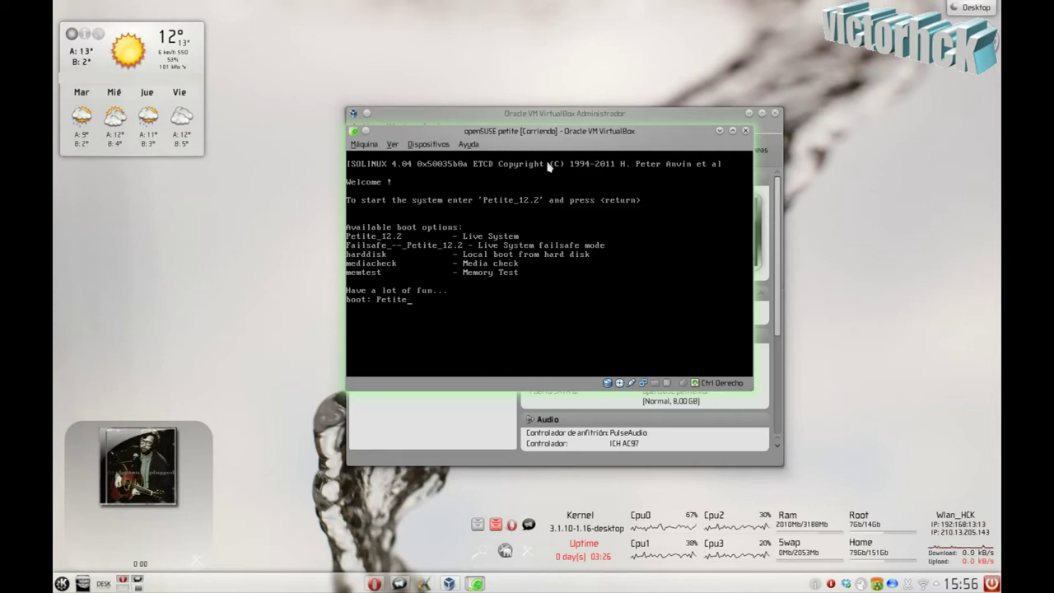
text(.2)
key(Return)
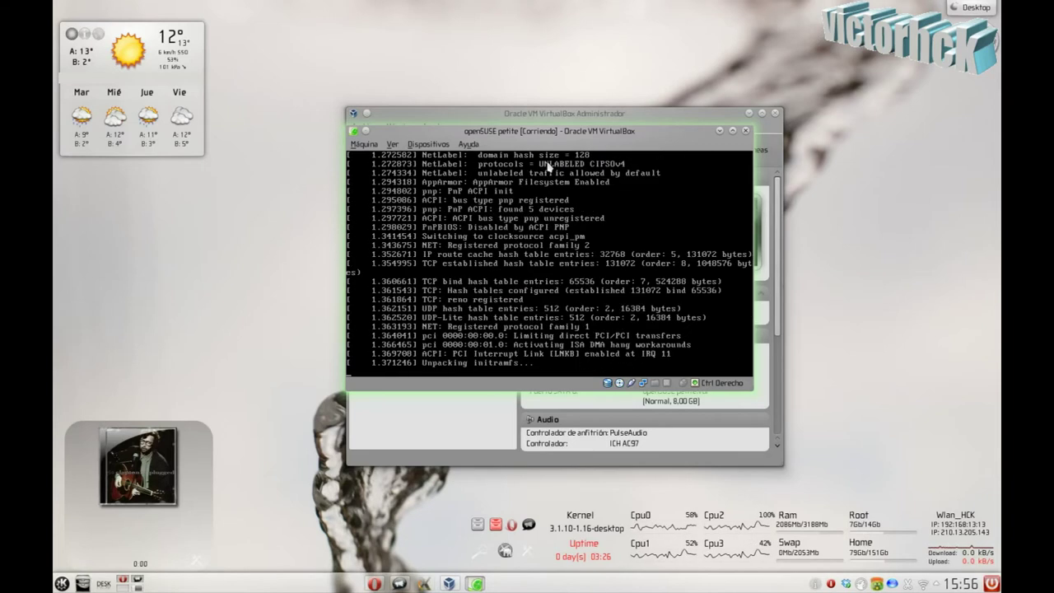
click(542, 309)
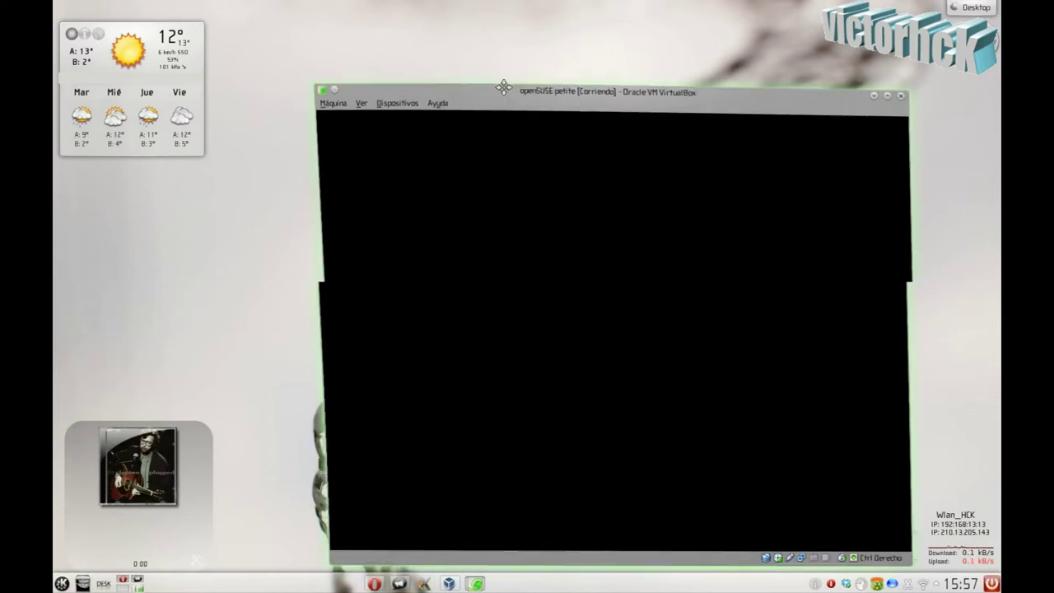
Step: Reposition the virtual machine's window and choose the Spanish keyboard layout in the desktop setup
drag(519, 31, 436, 33)
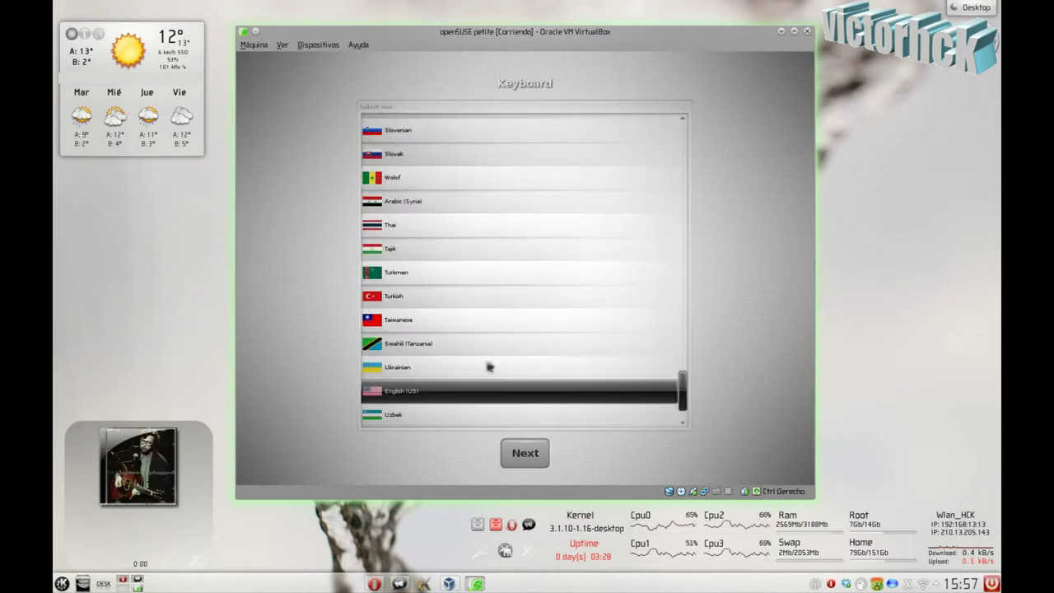
drag(682, 395, 680, 225)
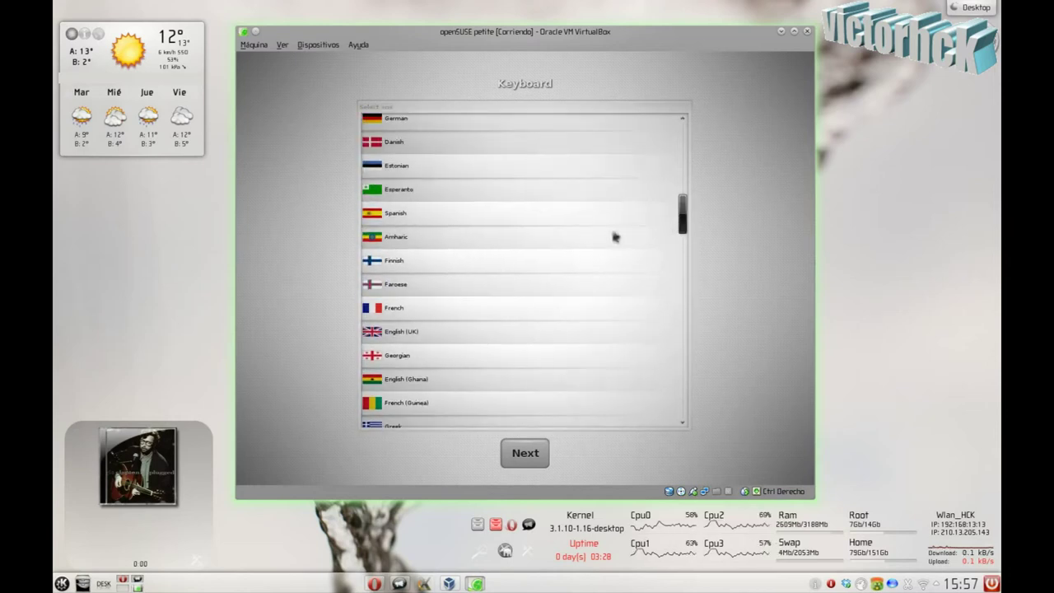
click(522, 216)
click(526, 458)
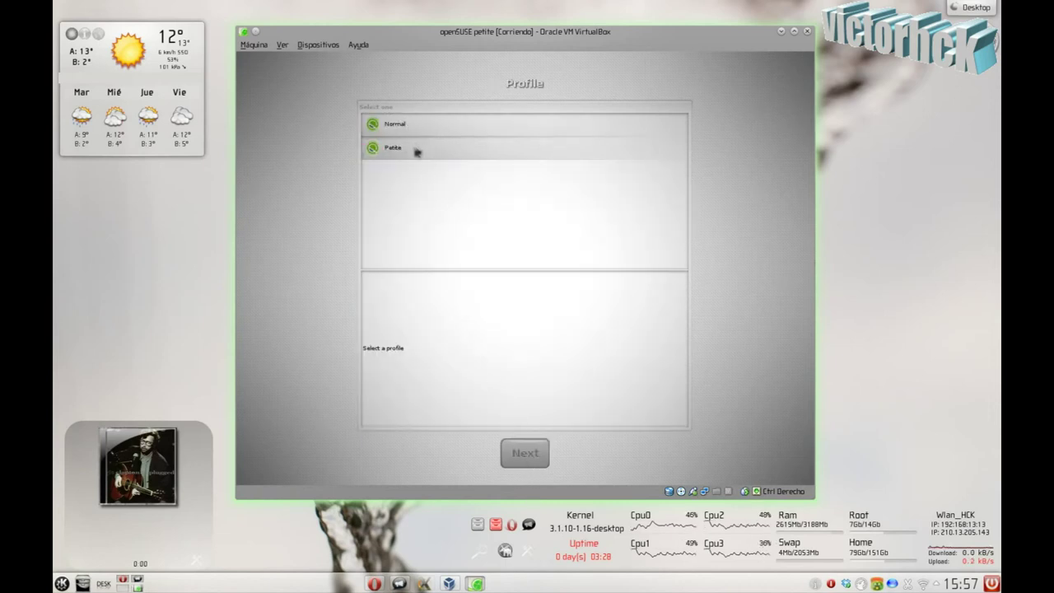
Step: Choose the Normal desktop profile and dismiss the compositor warning
click(468, 125)
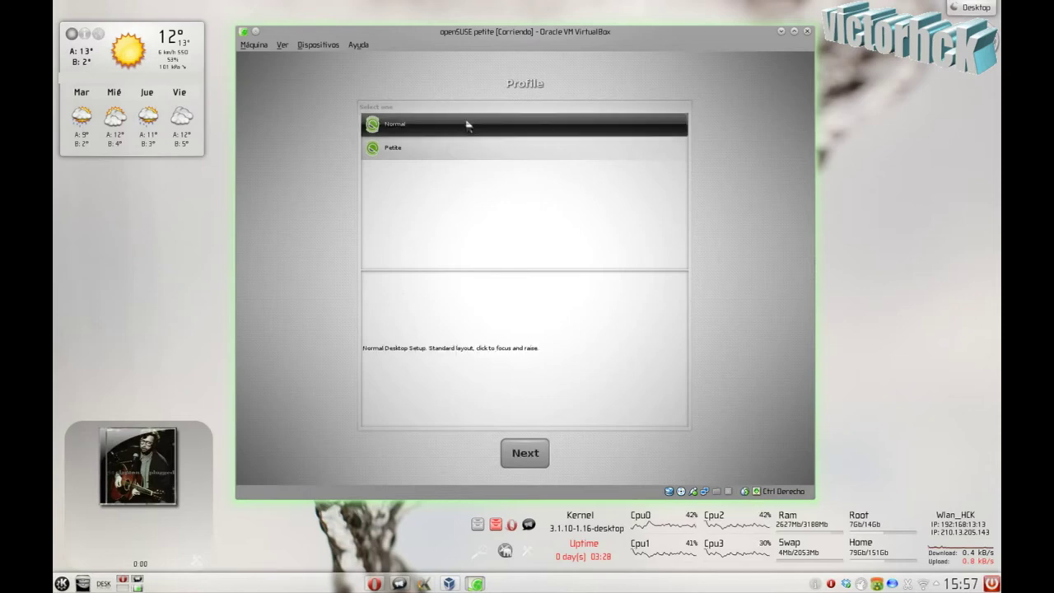
click(524, 454)
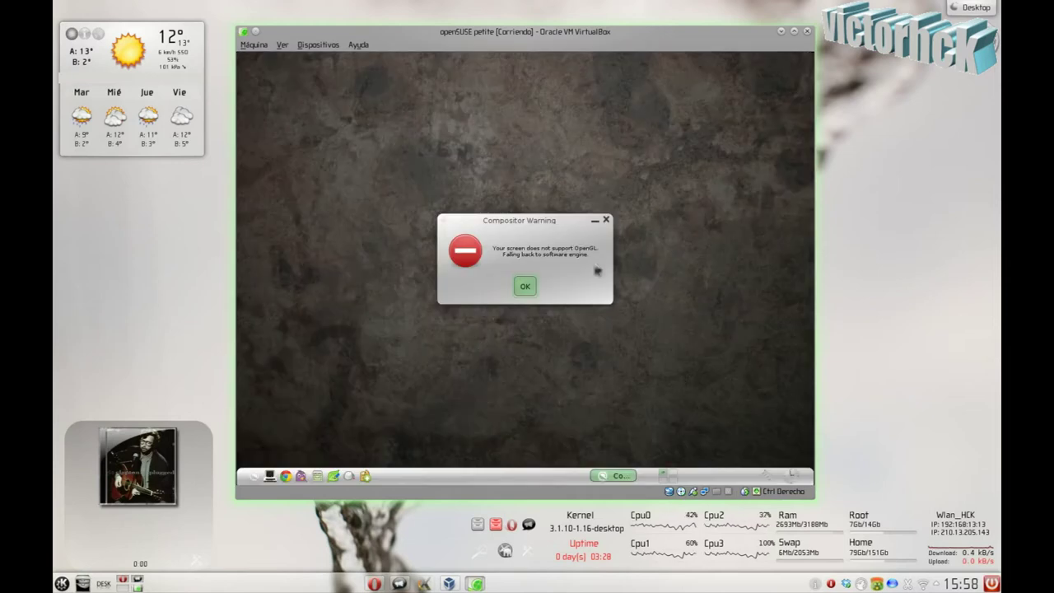
click(606, 219)
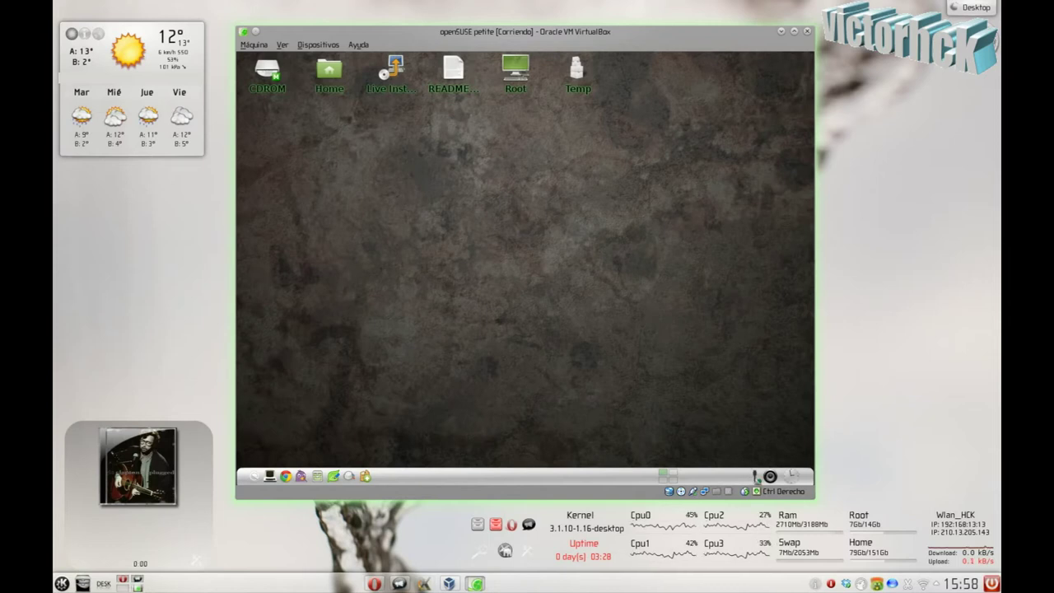
Step: Examine the live desktop's network connection pop-up and the clock's calendar pop-up
click(754, 476)
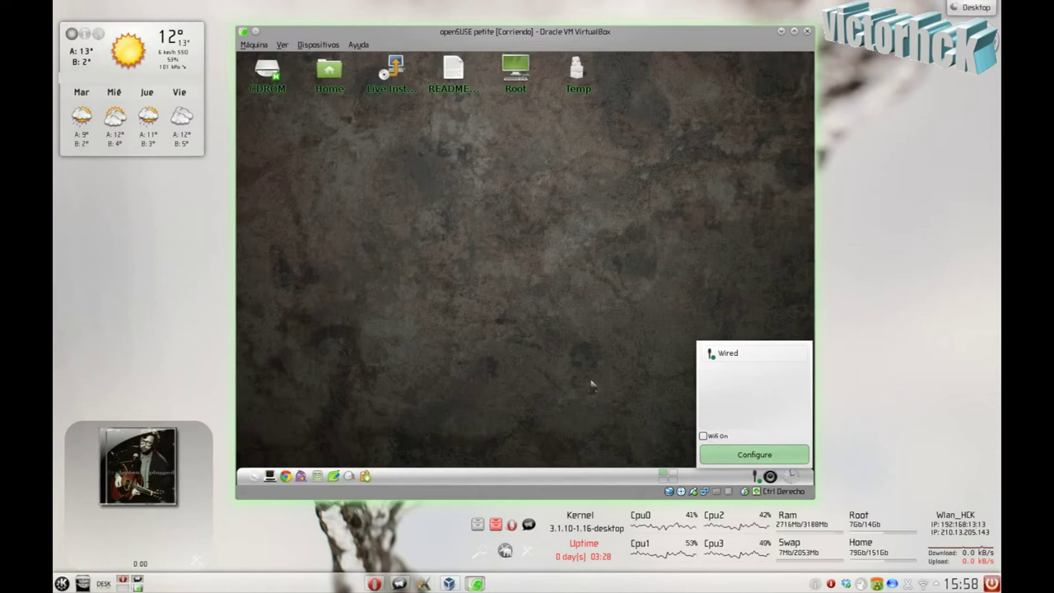
click(751, 462)
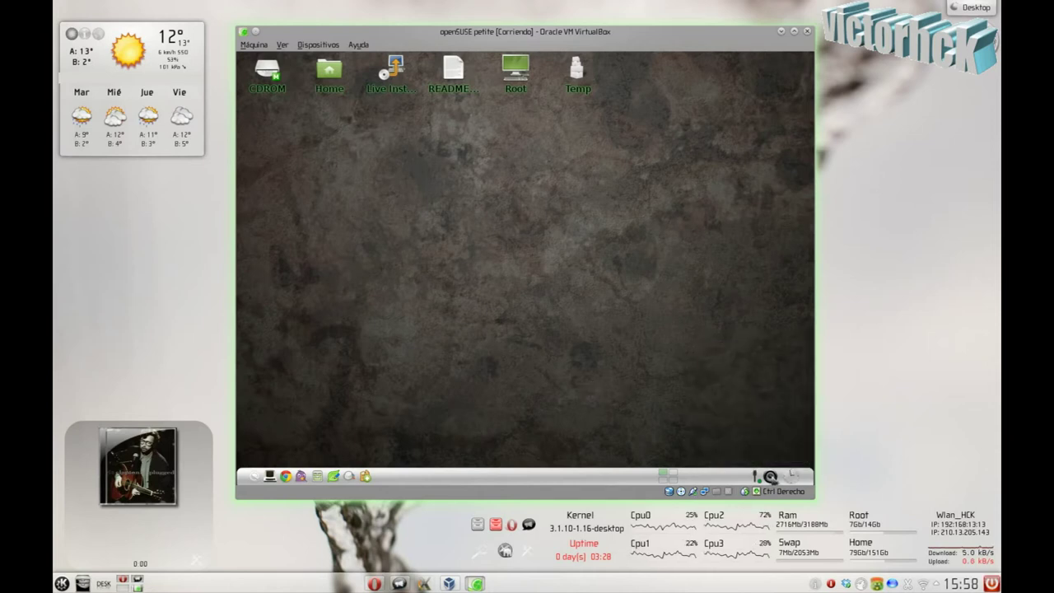
click(755, 475)
click(755, 475)
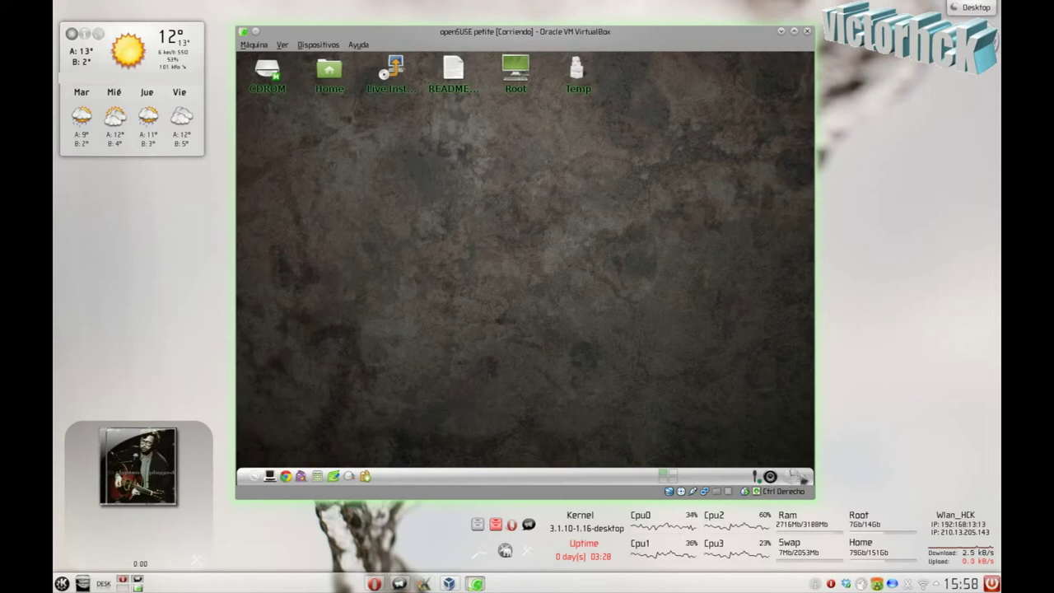
click(795, 477)
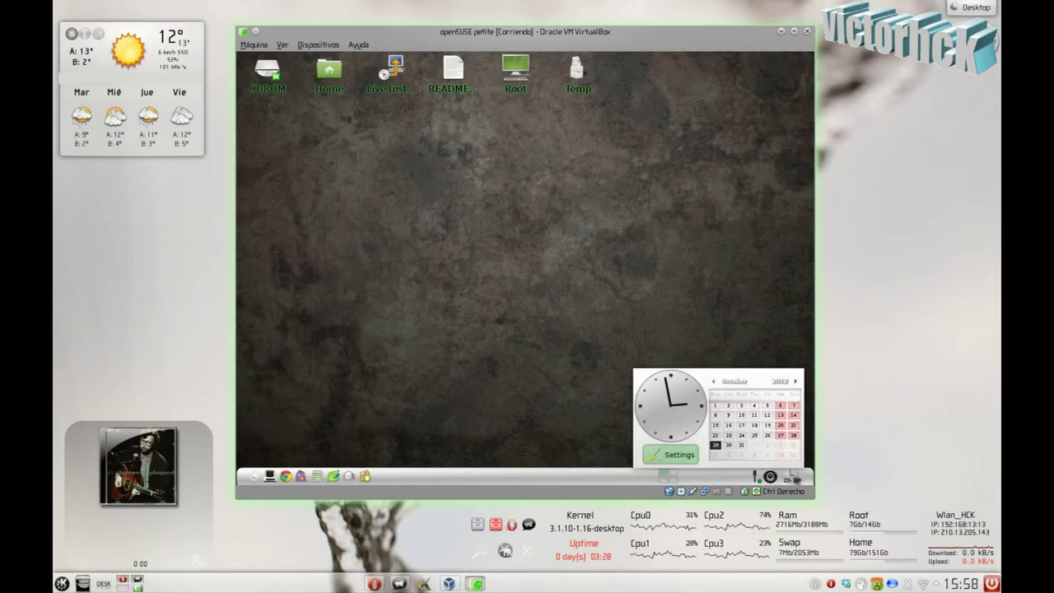
click(795, 478)
Step: Open a terminal on the live desktop, move it to the middle and enlarge its window
click(270, 476)
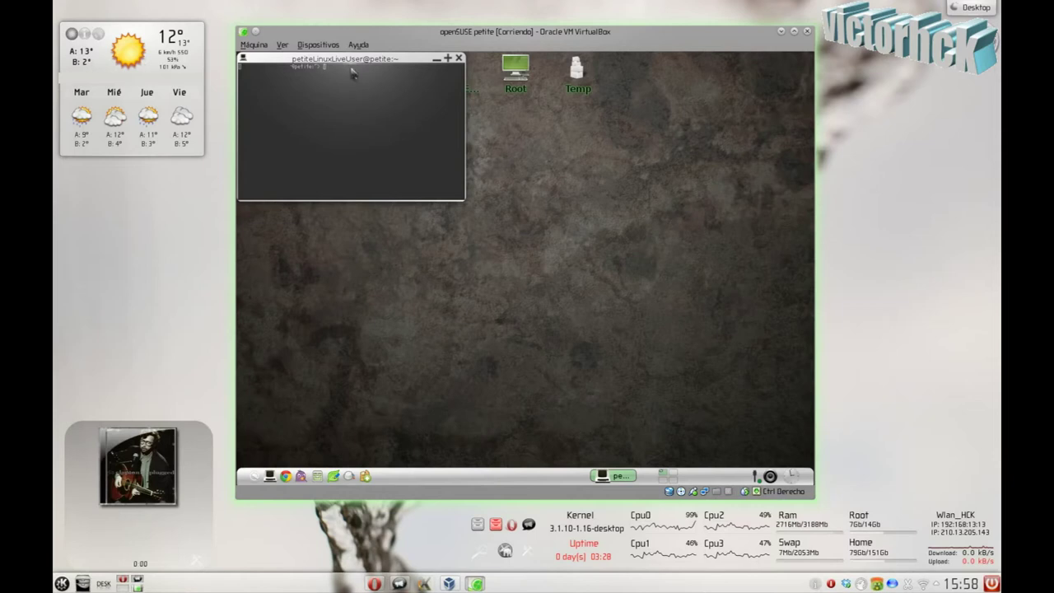
drag(364, 95, 568, 278)
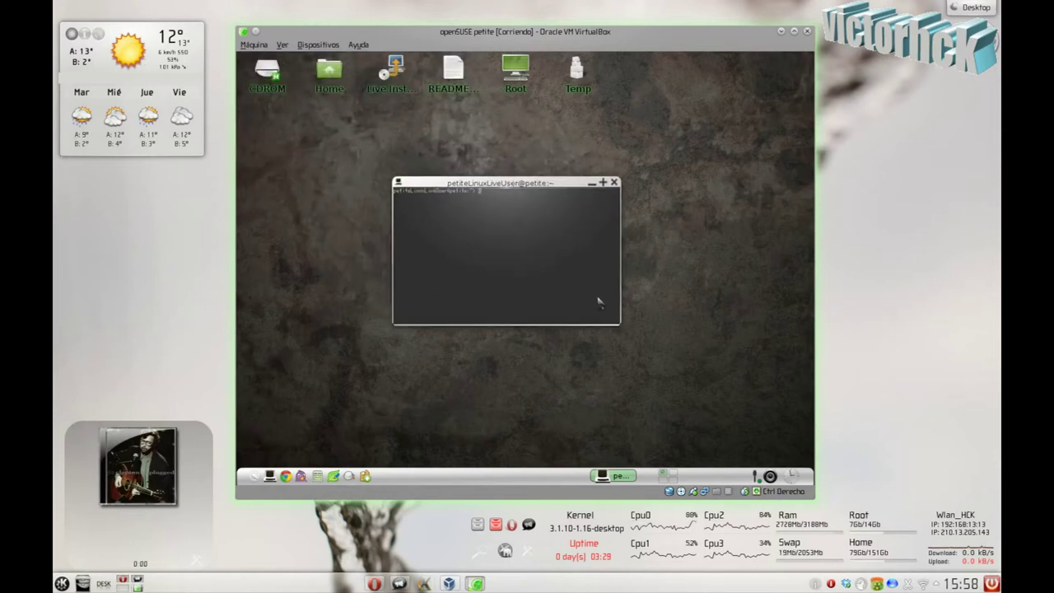
drag(615, 321, 705, 421)
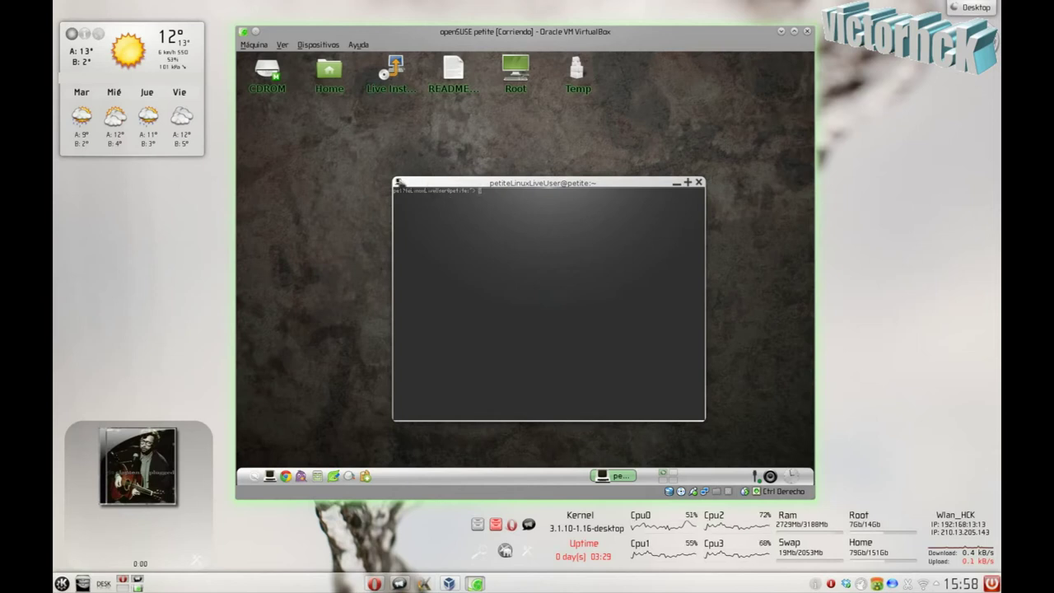
Step: Look through the terminal's window menu and run uname -a in the terminal
click(397, 182)
mouse_move(436, 197)
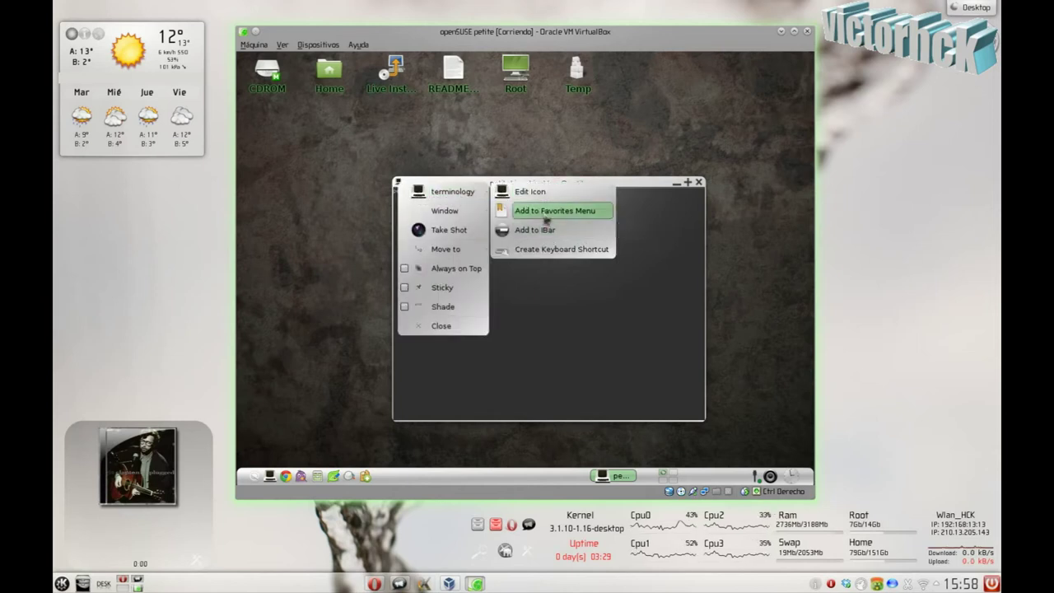
mouse_move(455, 212)
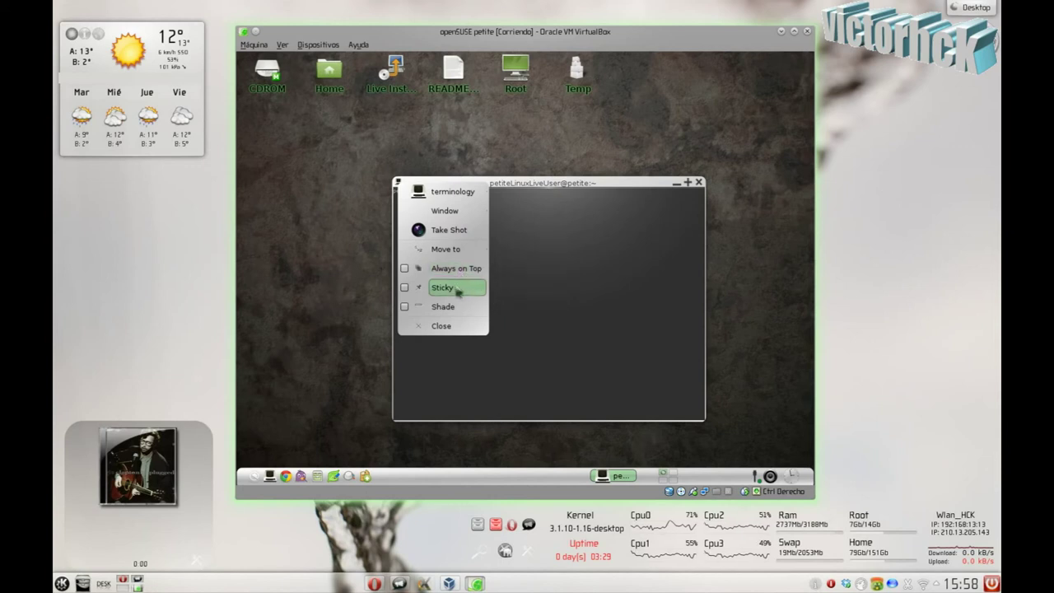
click(545, 315)
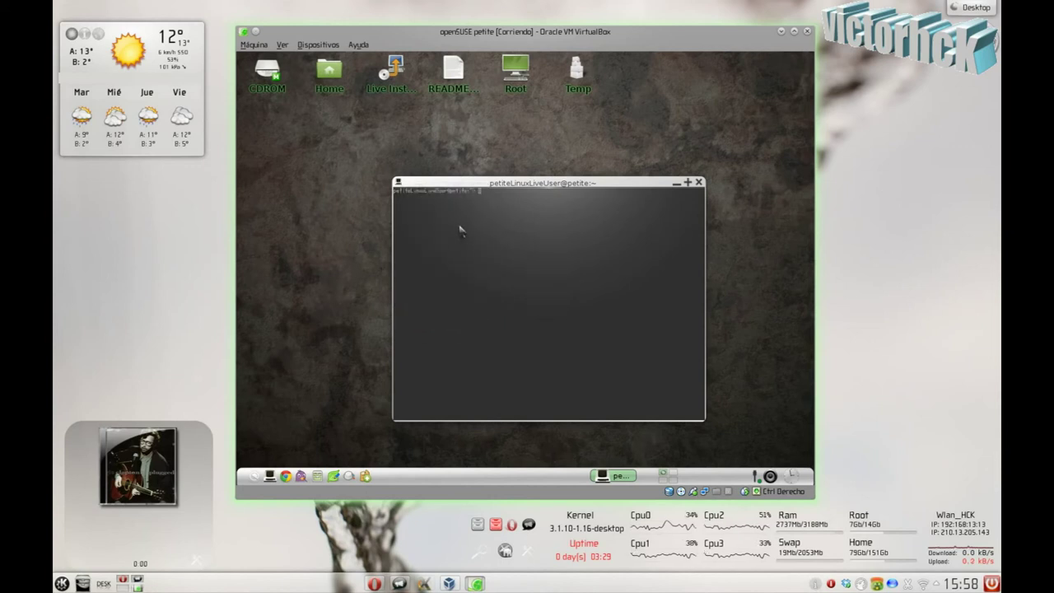
text(sue -a)
key(Return)
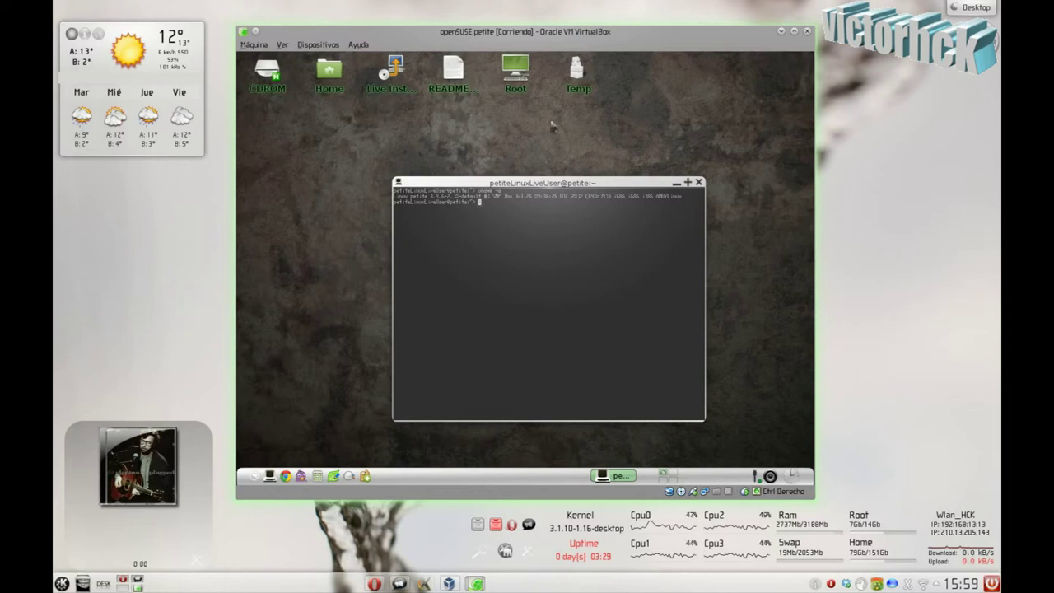
Step: Open README_petite.txt from the live desktop and enlarge its window in height and width to read the full lines
click(454, 87)
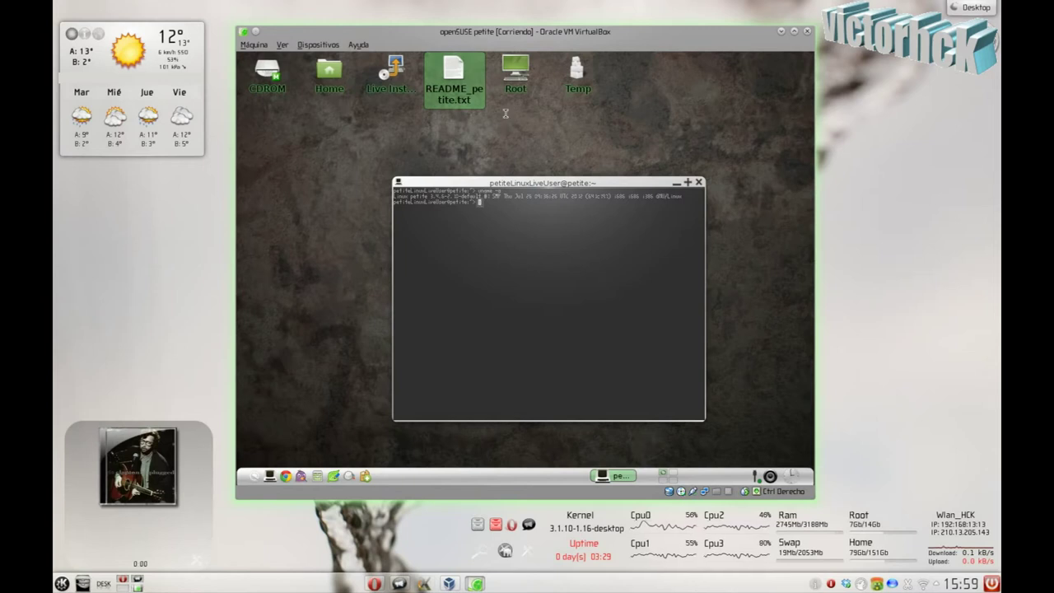
key(Return)
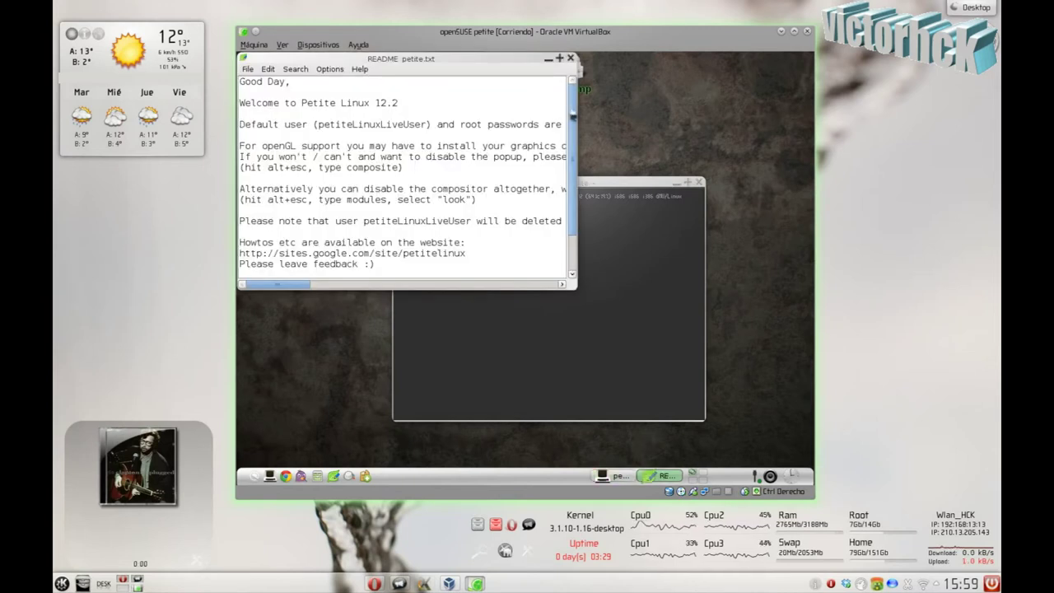
scroll(572, 116, down, 1)
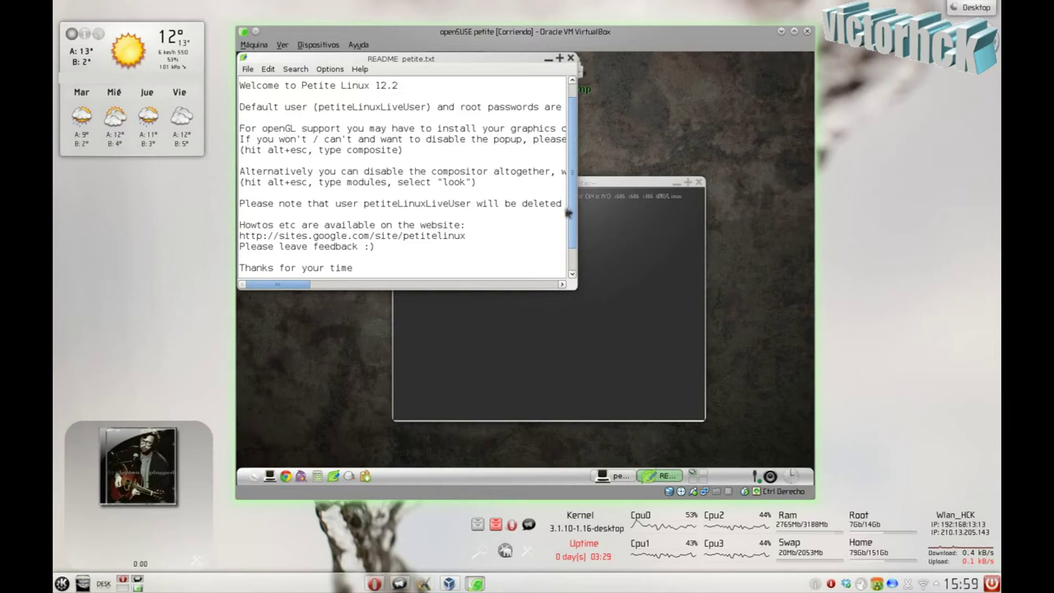
drag(522, 289, 524, 379)
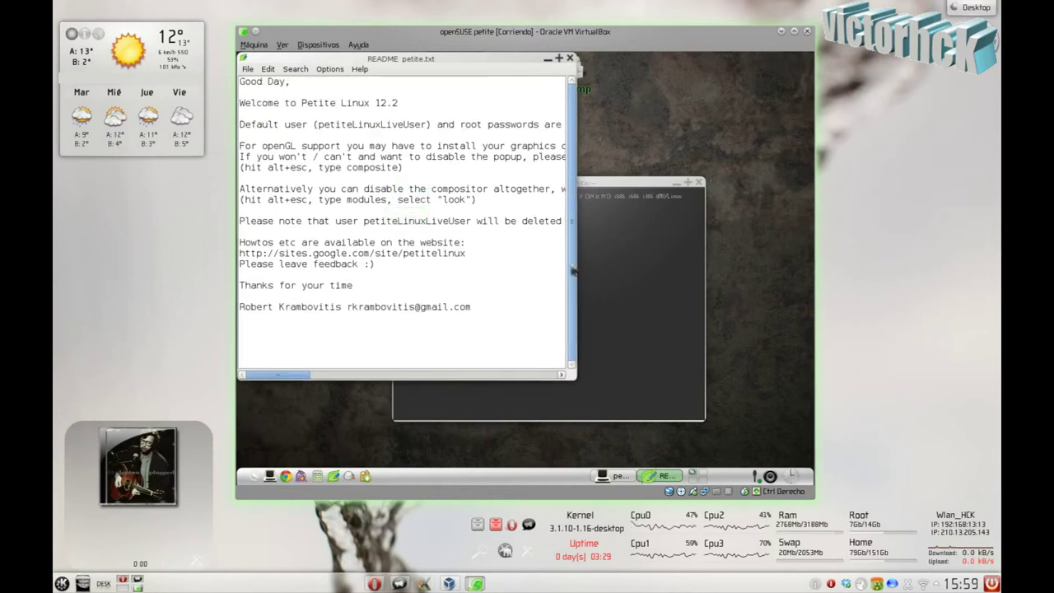
drag(245, 103, 421, 189)
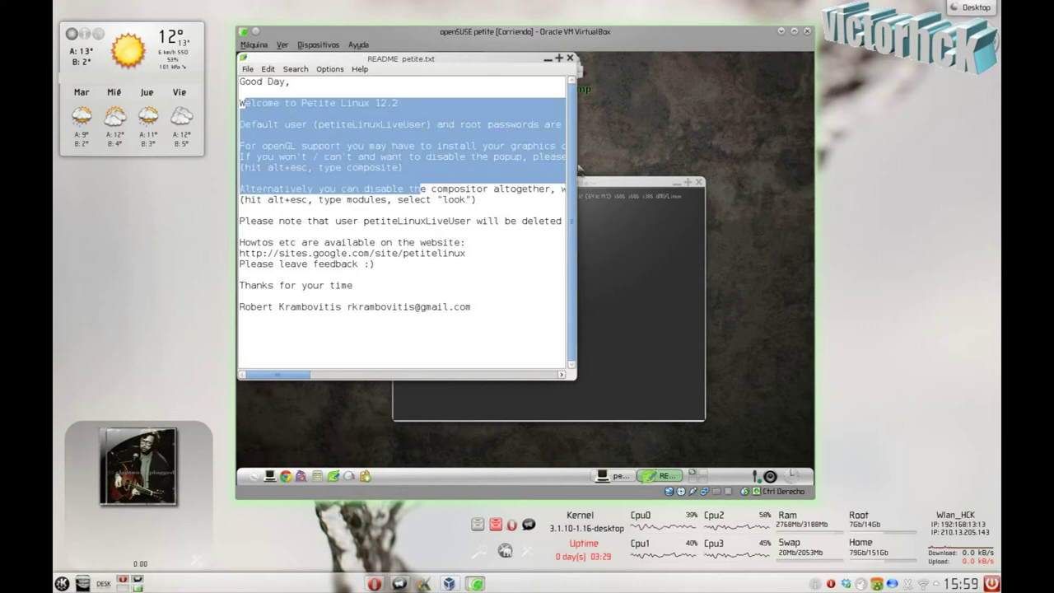
drag(572, 167, 757, 175)
click(592, 114)
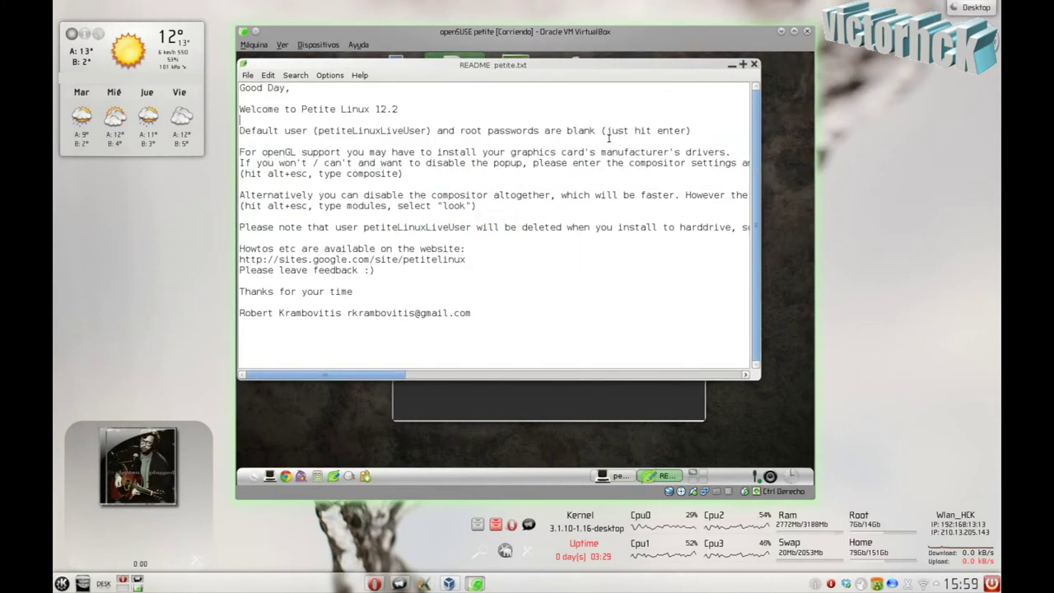
Step: Highlight the README's note on the blank default passwords, close the file without saving changes, and close the terminal
drag(576, 130, 696, 132)
right_click(298, 350)
click(756, 67)
click(754, 66)
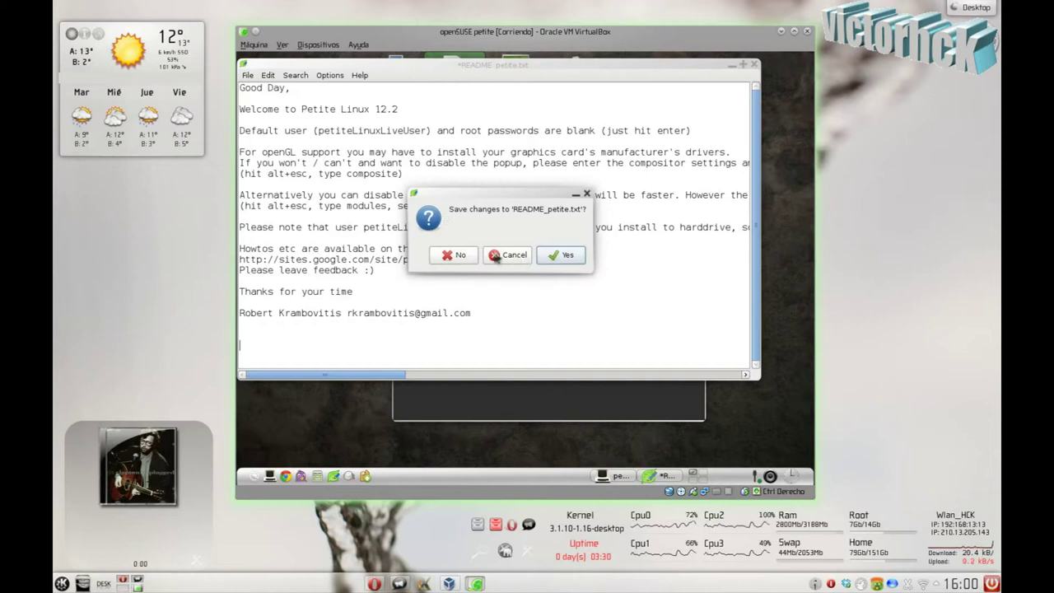
click(455, 254)
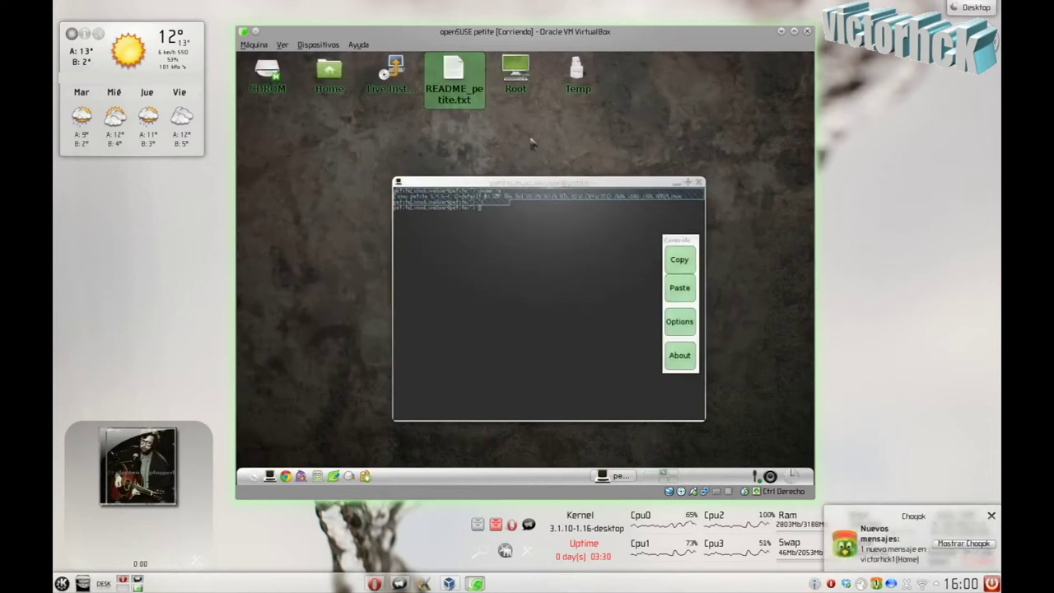
click(699, 181)
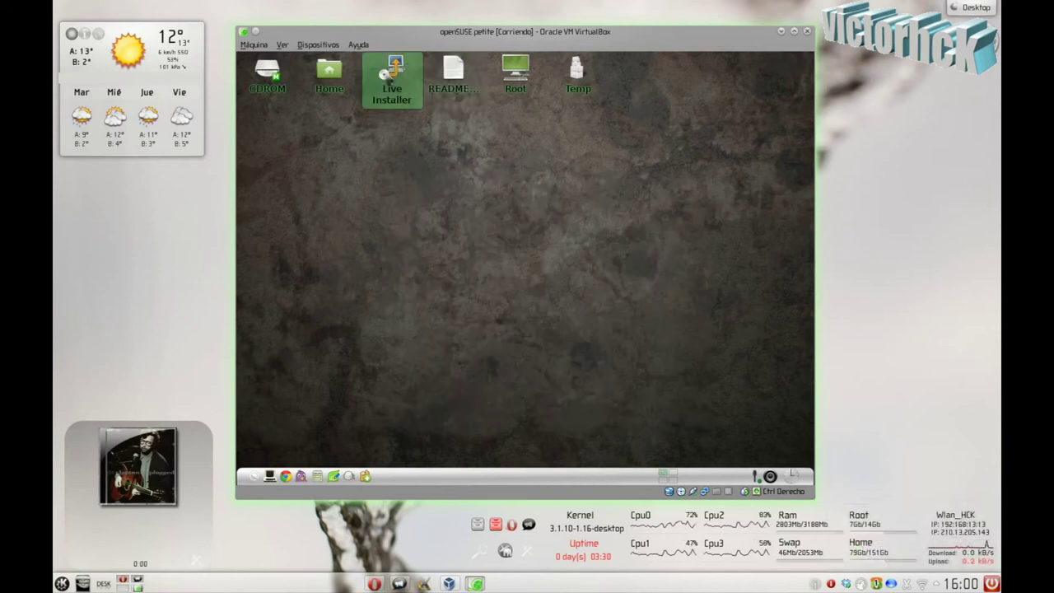
Step: Launch the Live Installer from the live desktop
double_click(387, 74)
key(Return)
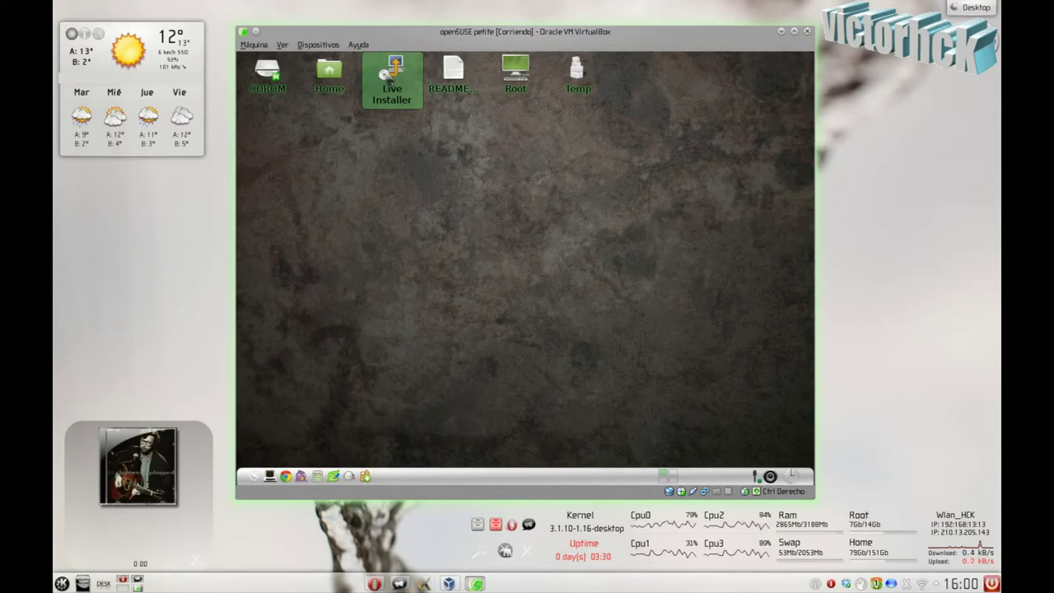
click(384, 73)
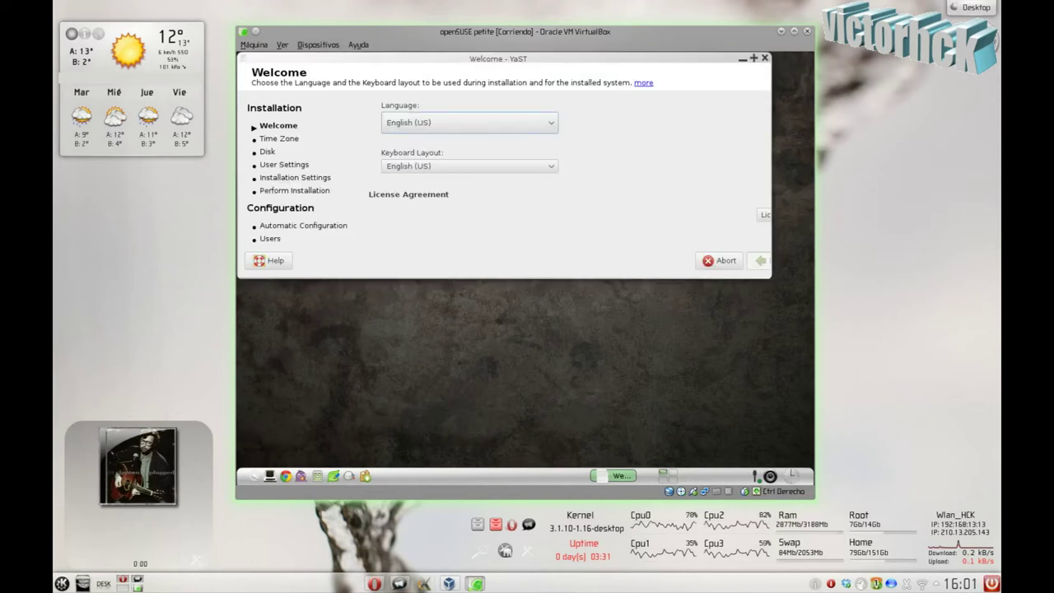
Step: Set the installer's language to Spanish - Español and maximize the installer window inside the virtual machine
click(505, 123)
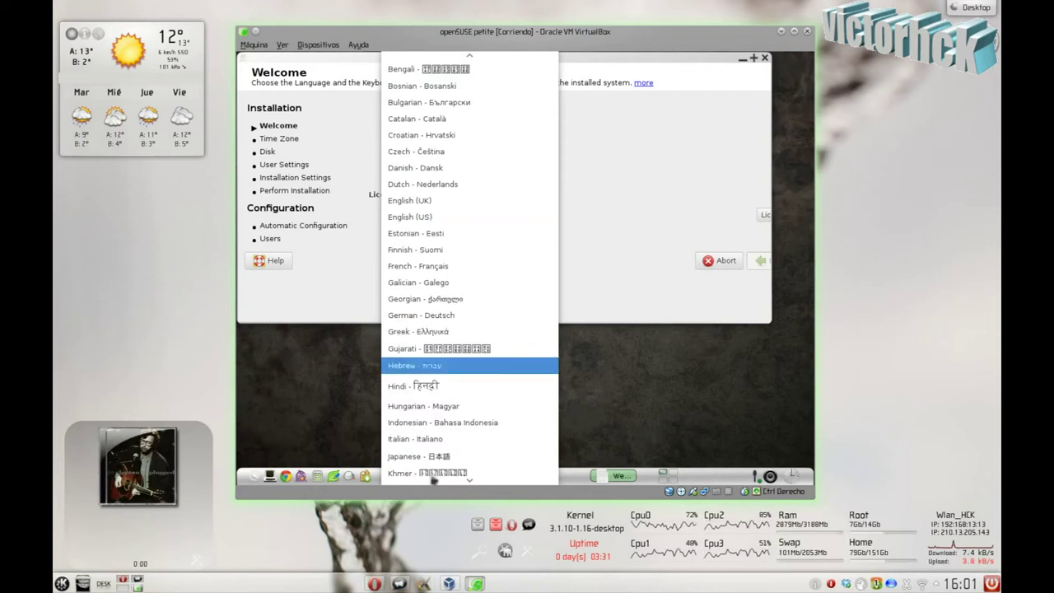
scroll(461, 395, down, 4)
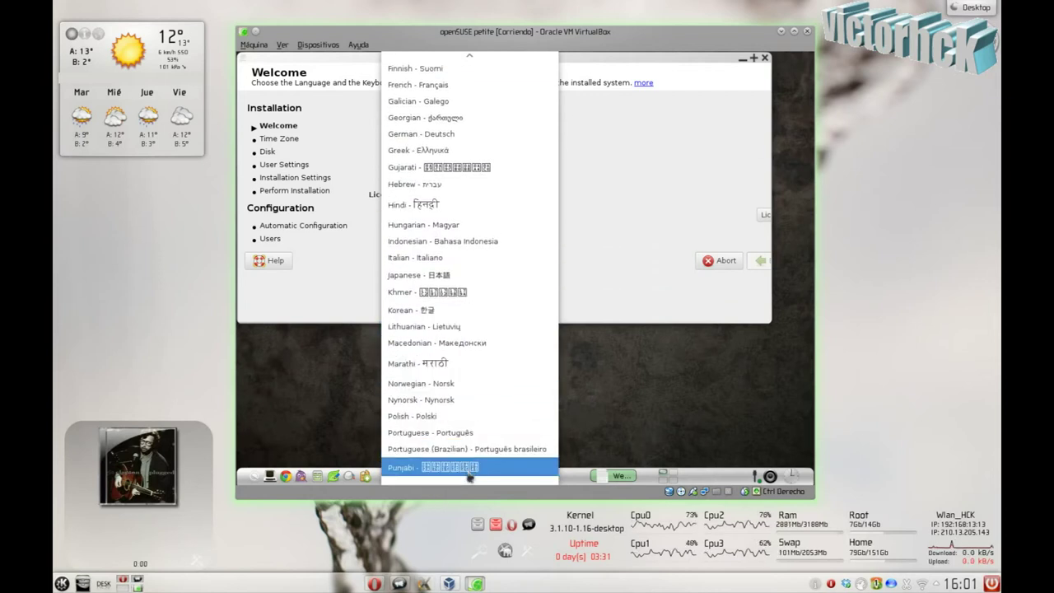
mouse_move(469, 480)
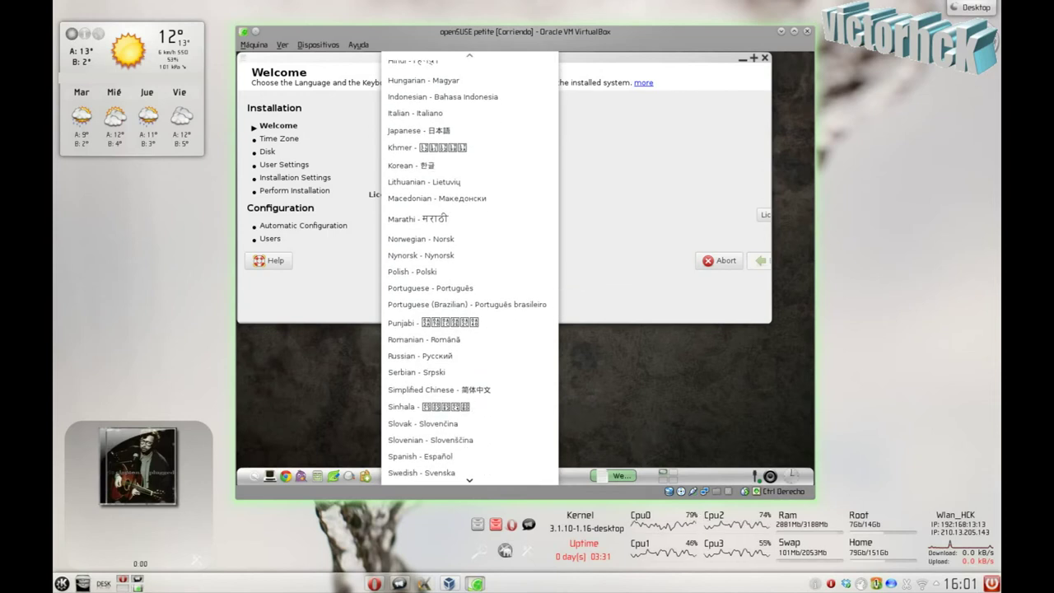
click(450, 400)
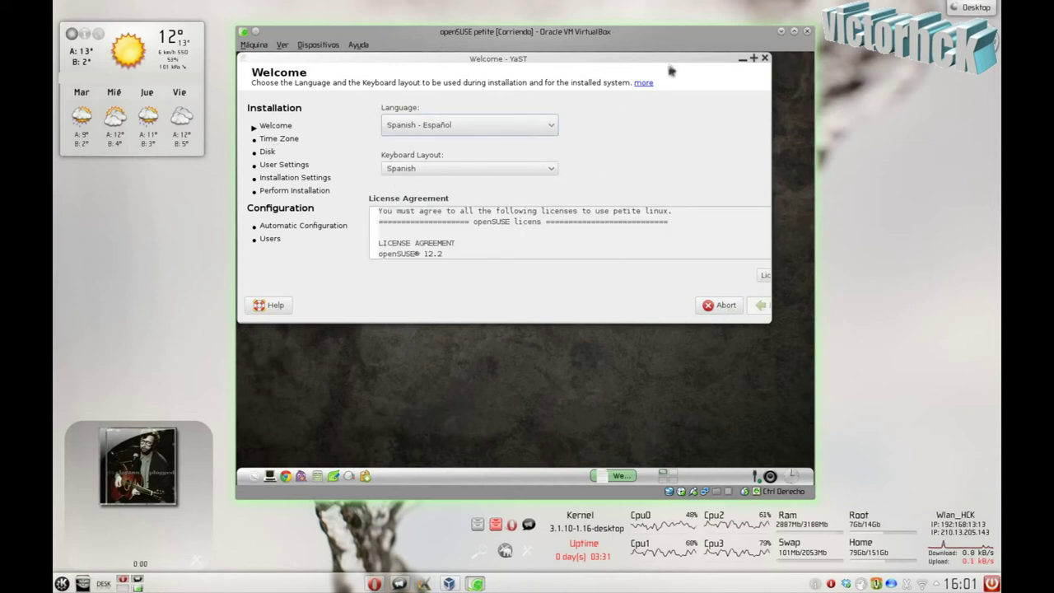
click(753, 58)
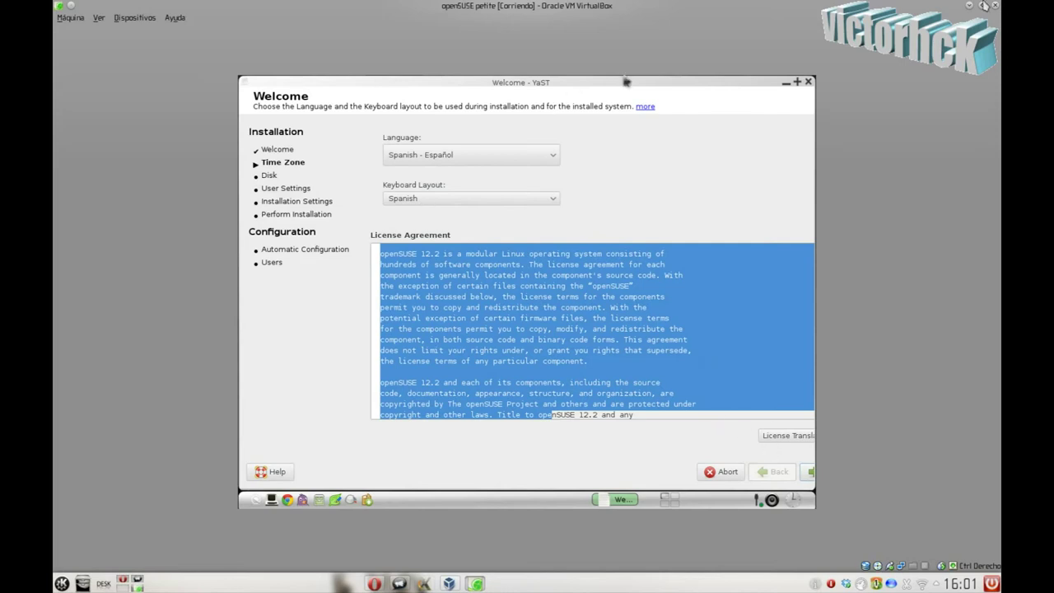
click(982, 6)
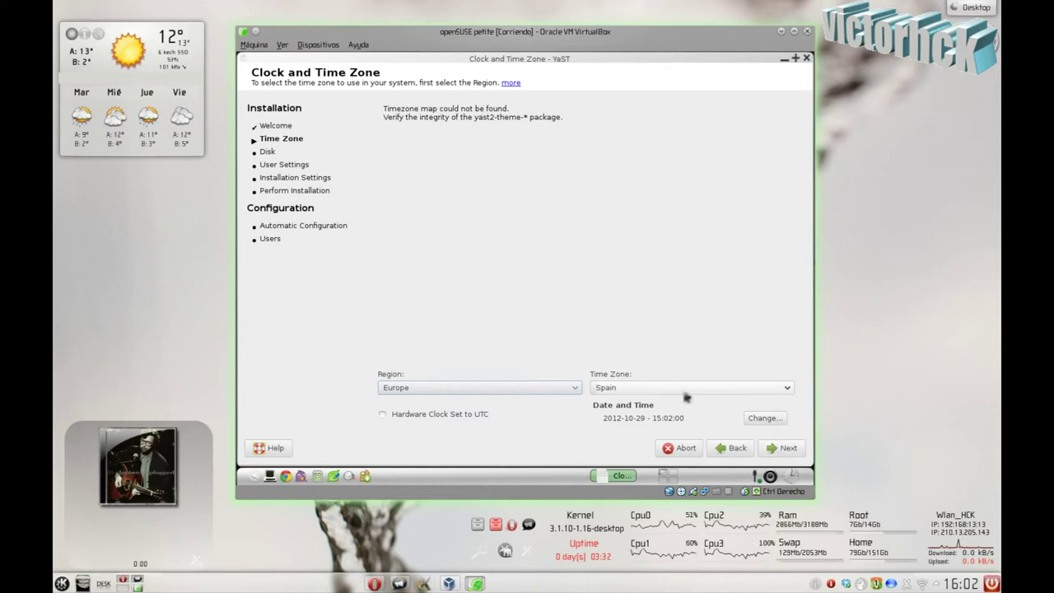
Step: Keep Europe / Spain as the time zone and accept the suggested partitioning with a separate home partition
click(783, 449)
click(673, 317)
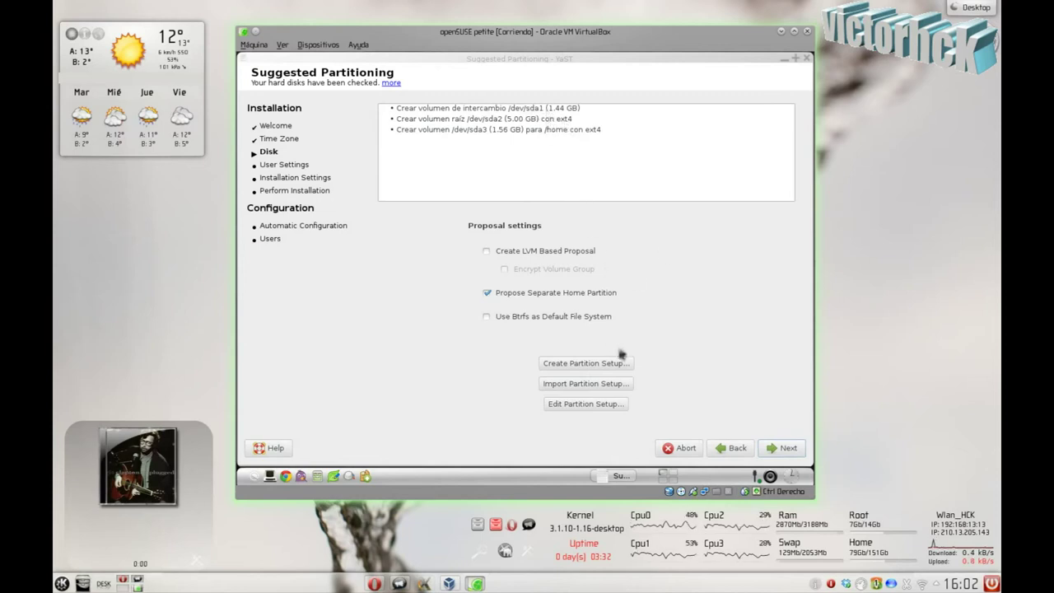
click(782, 447)
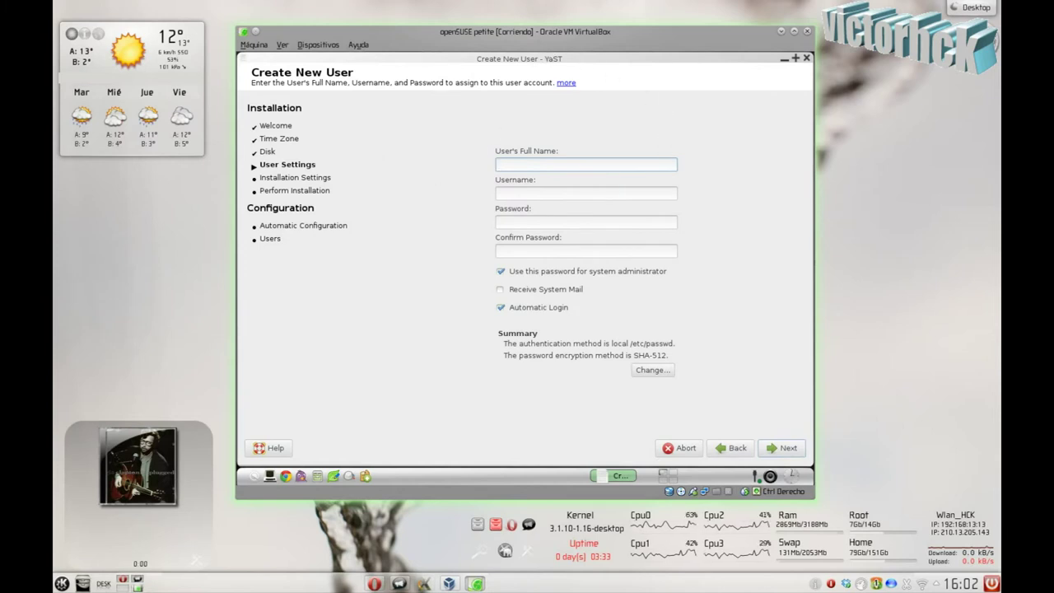
Step: Create the new user by filling in the full name, password and password confirmation, and agree to use the simple password
text(victorhck)
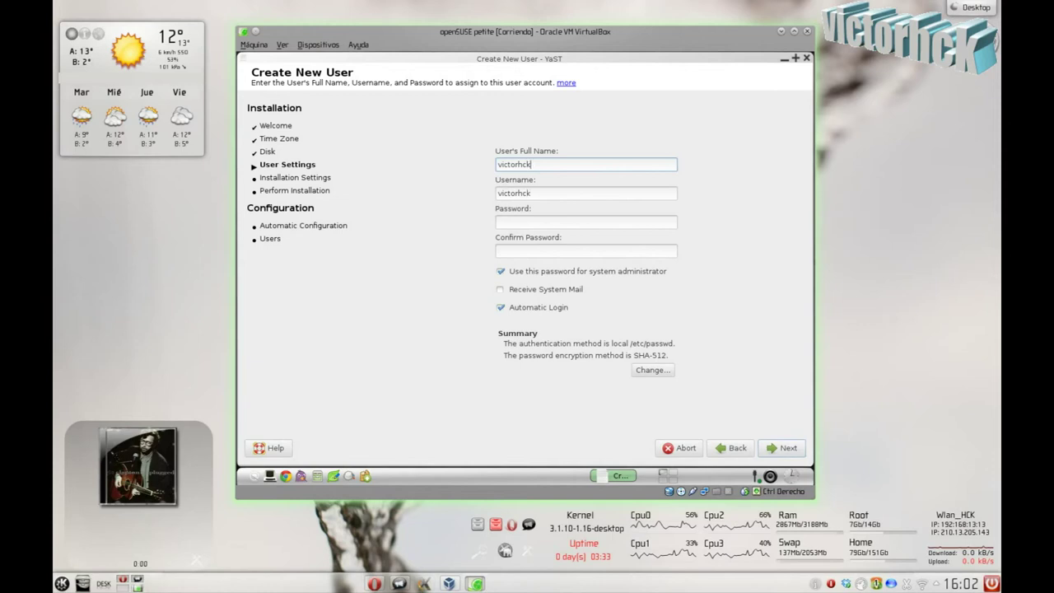
click(623, 221)
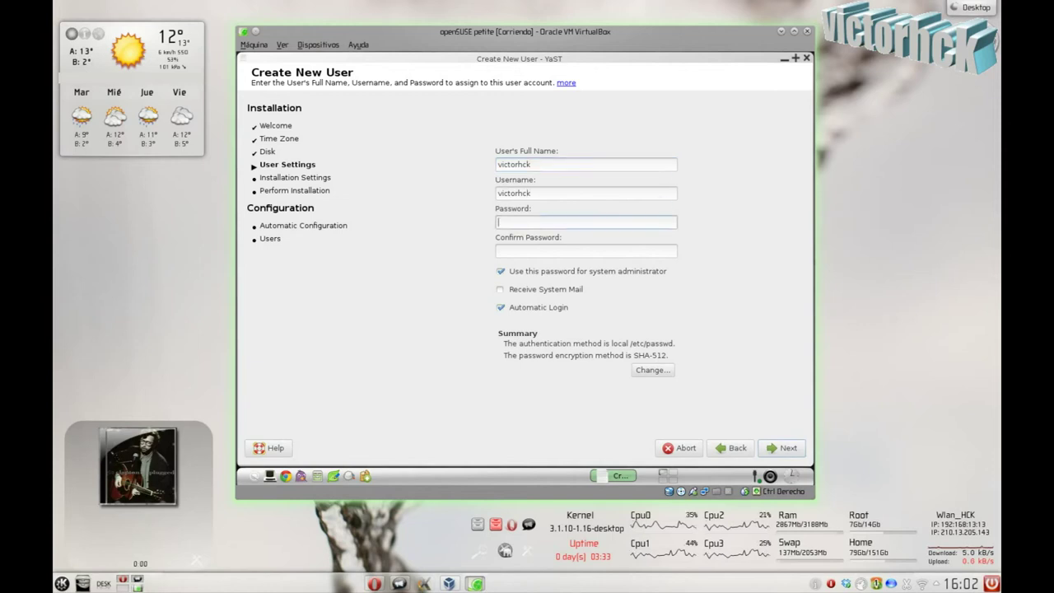
text(•••••)
click(594, 253)
text(•••••)
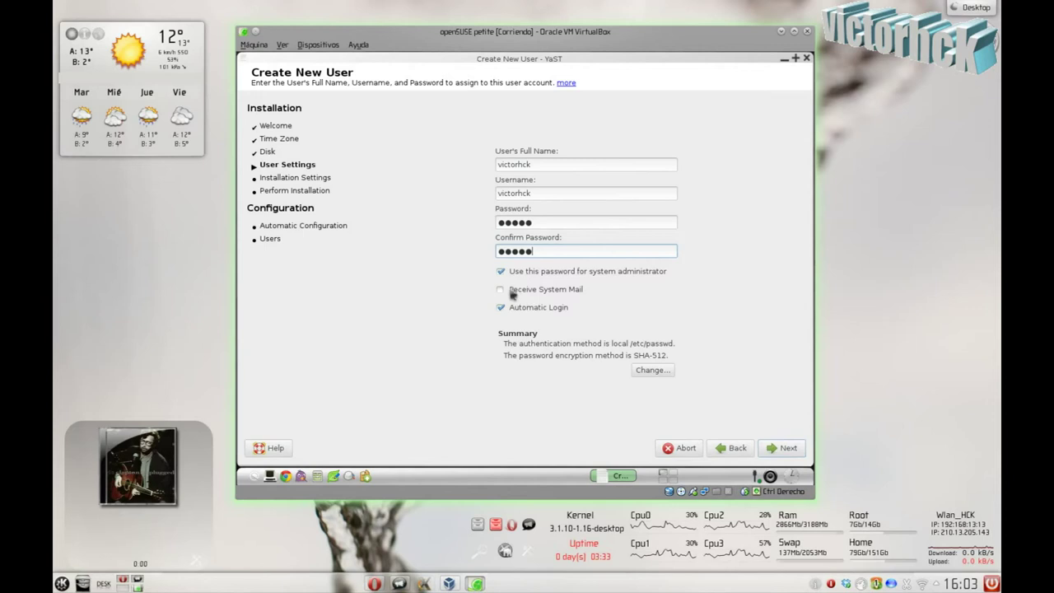
click(778, 447)
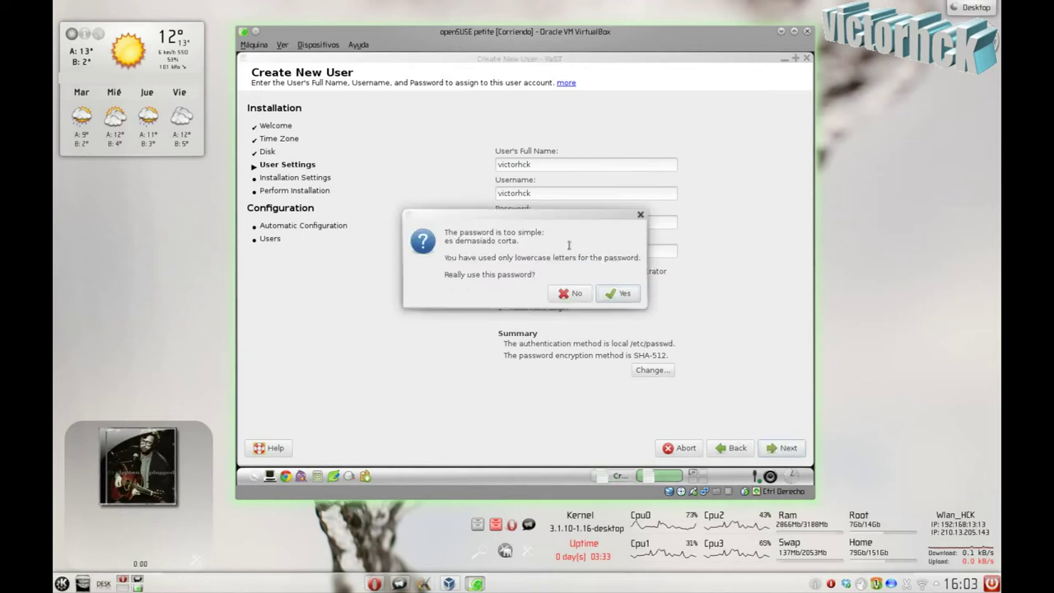
click(619, 293)
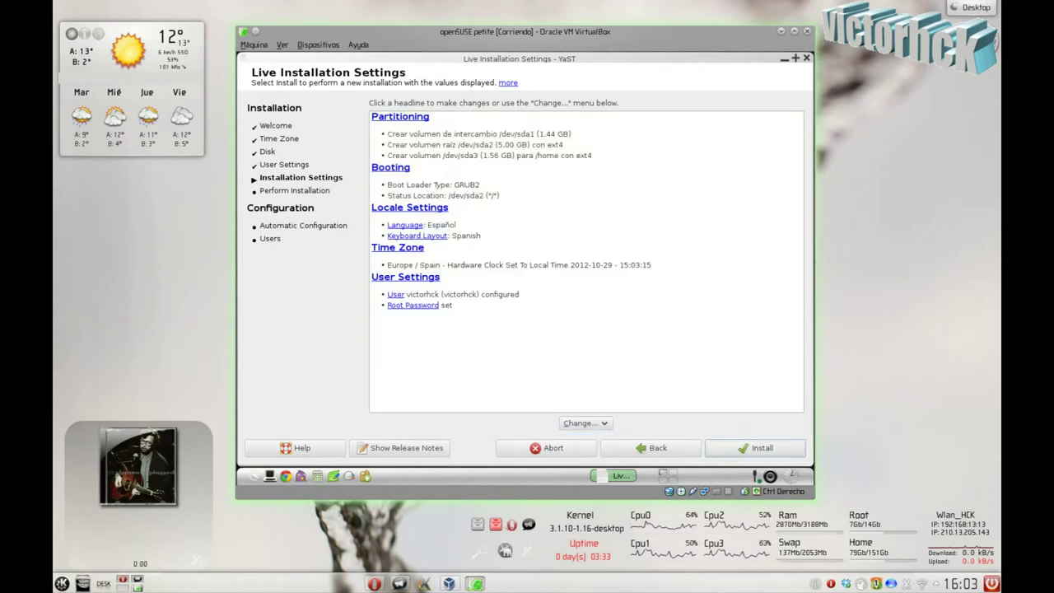
Step: Review the live installation settings from partitioning to user settings, and start and confirm the installation
drag(485, 134, 453, 307)
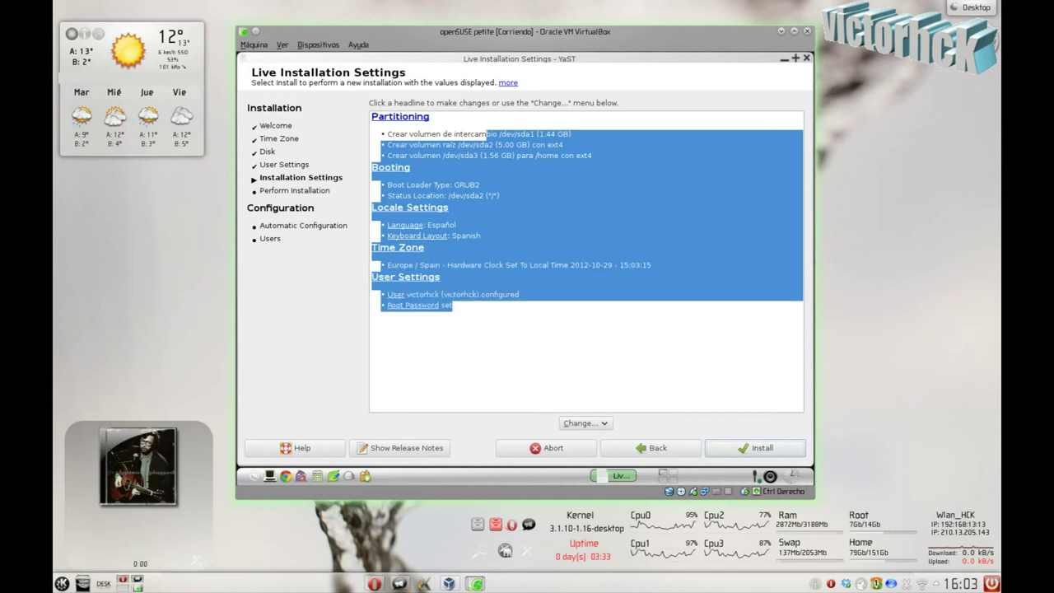
click(453, 307)
click(784, 449)
click(660, 362)
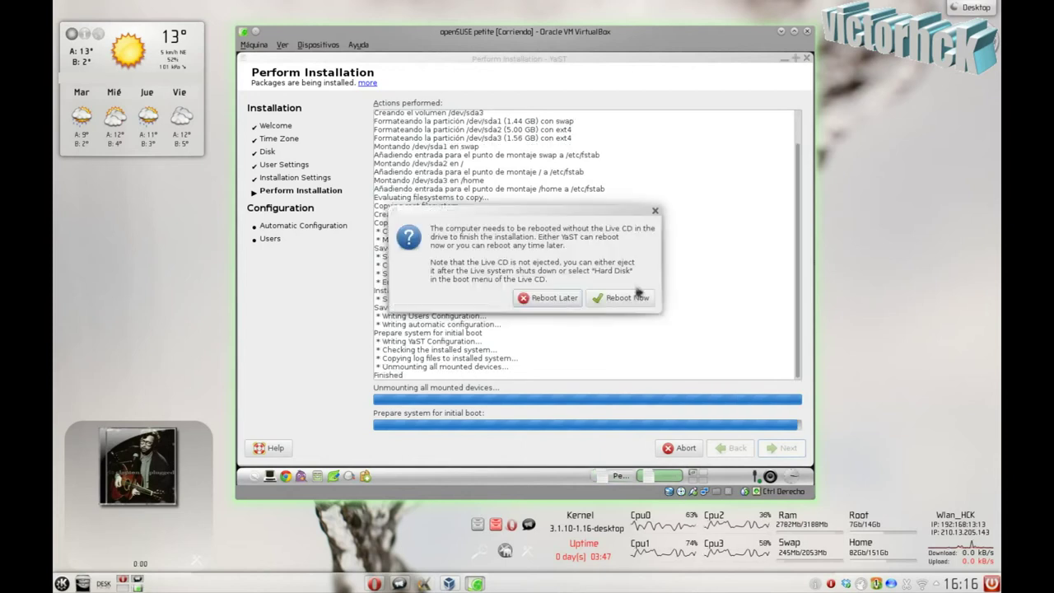
Step: Reboot the virtual machine now, boot the openSUSE 12.2 entry and dismiss the mouse integration message
click(613, 298)
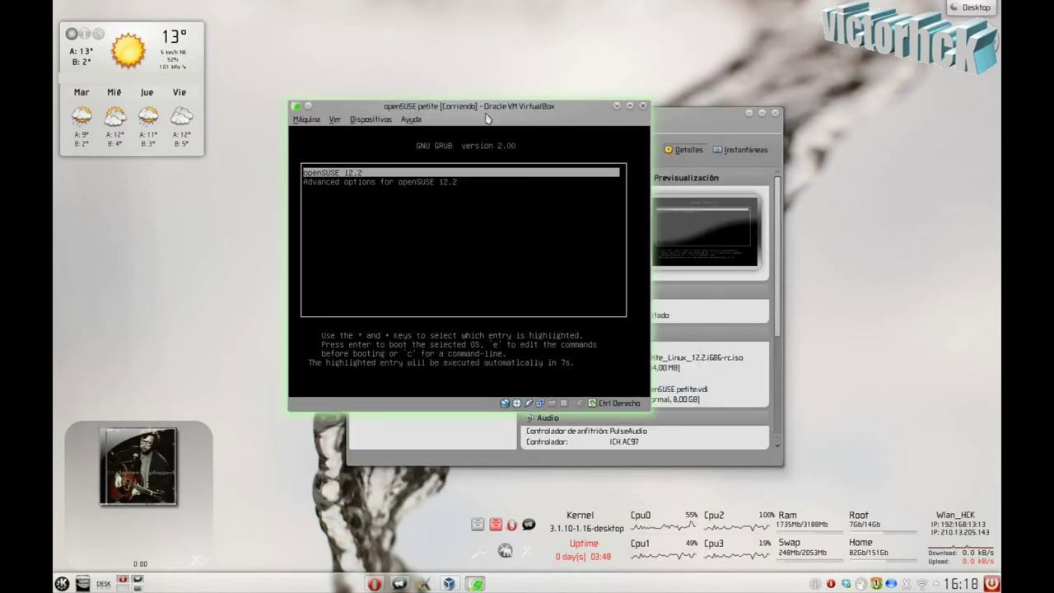
key(Return)
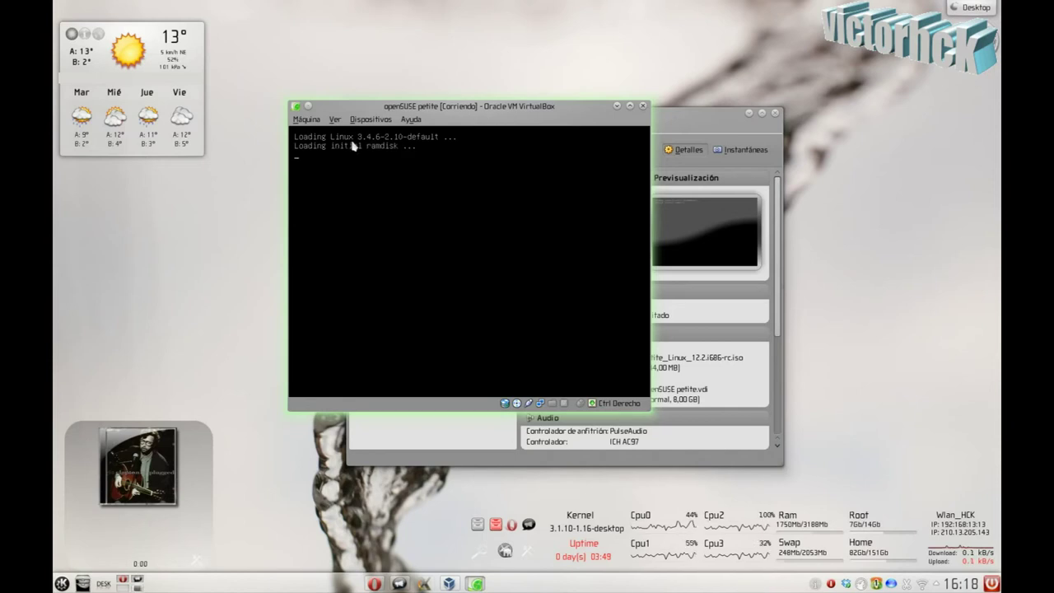
click(388, 143)
click(440, 345)
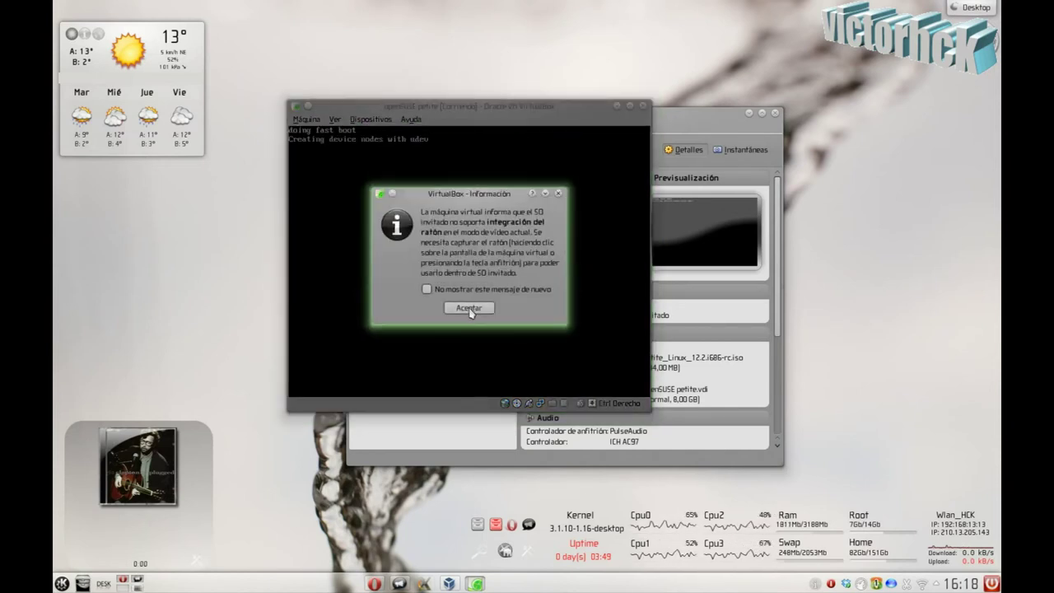
click(470, 310)
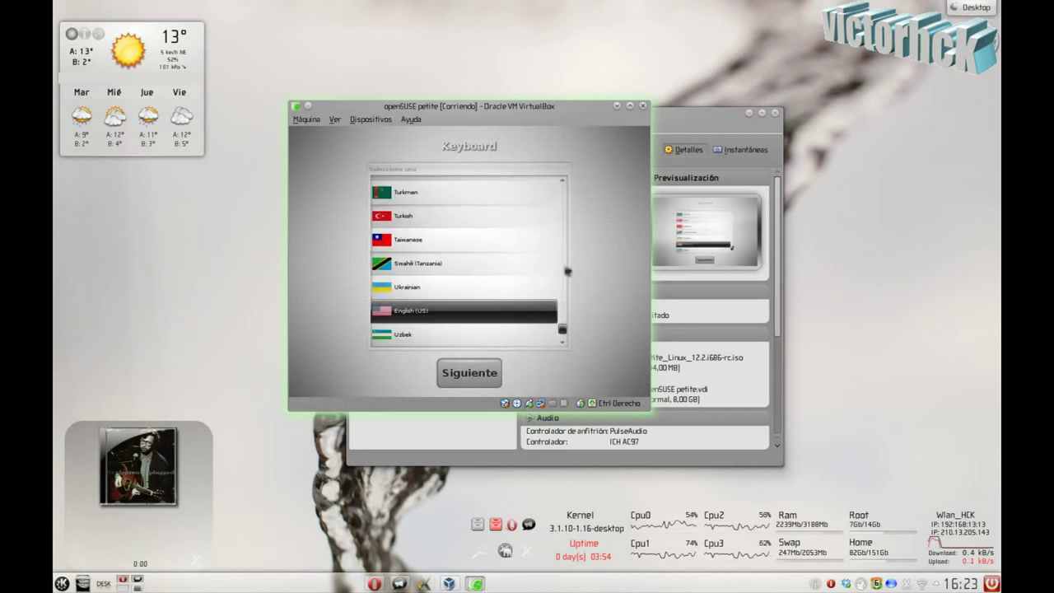
Step: Choose Spanish as the keyboard layout and continue the first-start desktop setup
drag(565, 332, 574, 237)
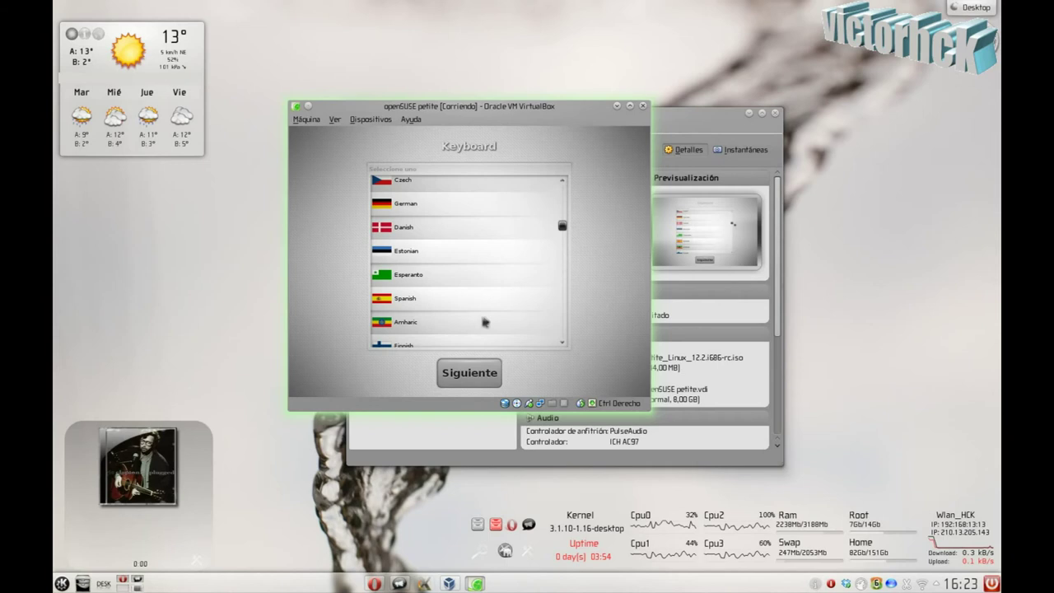
click(437, 307)
click(461, 376)
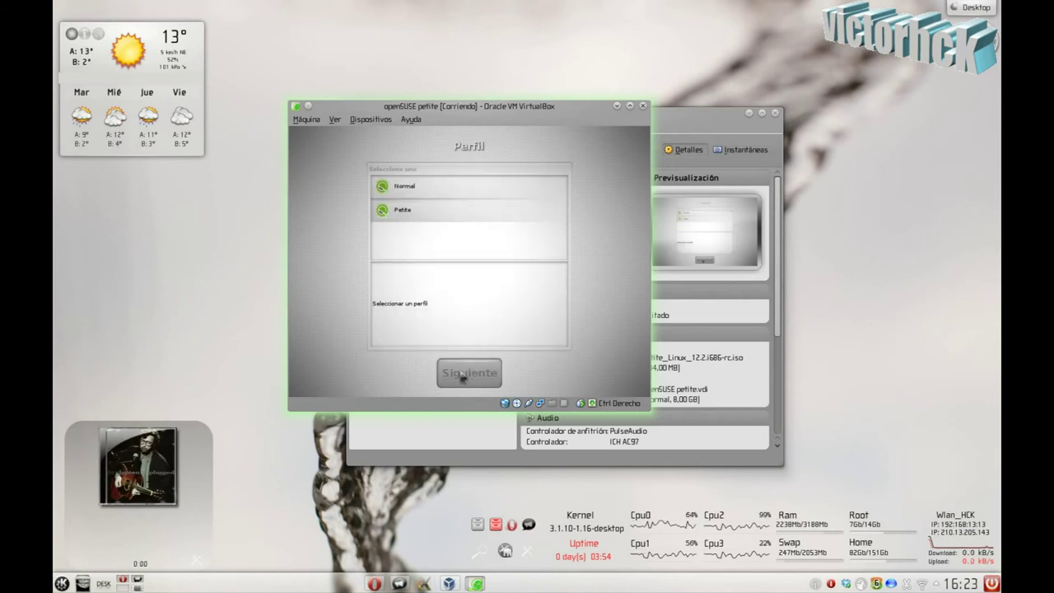
Step: Choose the Normal desktop profile and dismiss the compositor warning
click(448, 189)
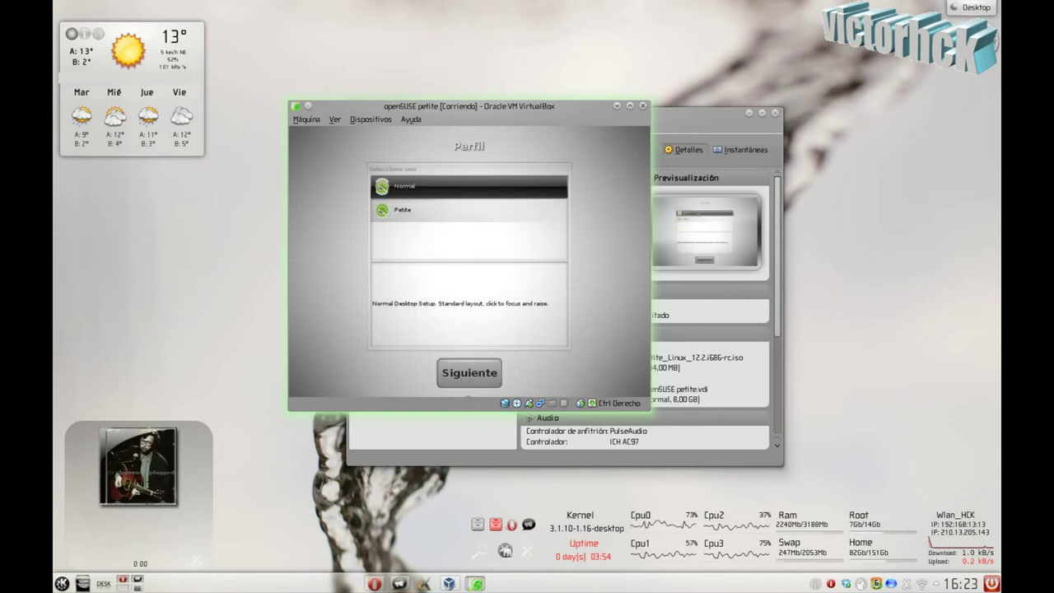
click(467, 378)
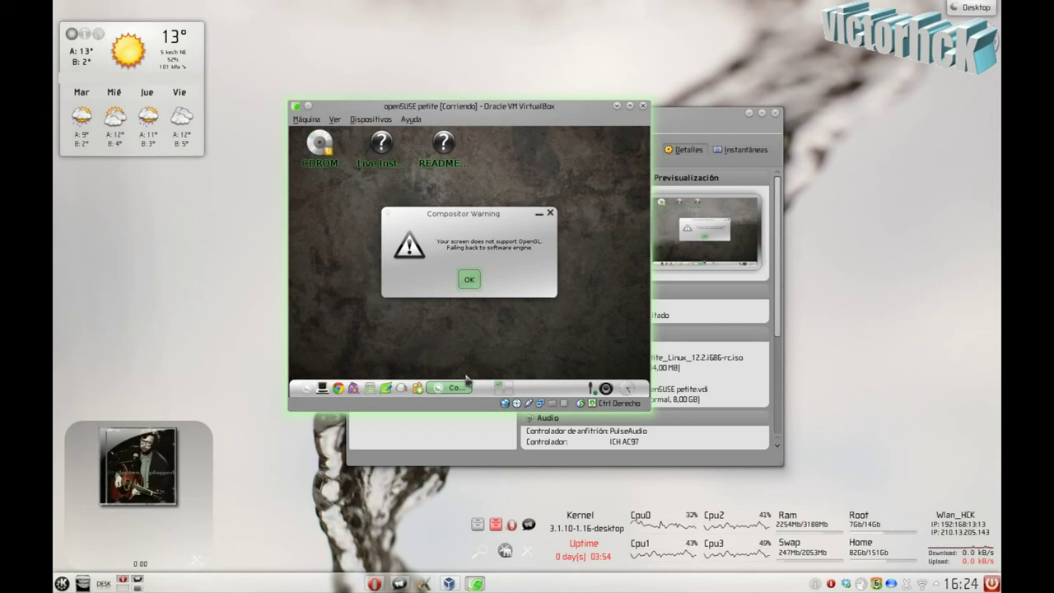
click(469, 281)
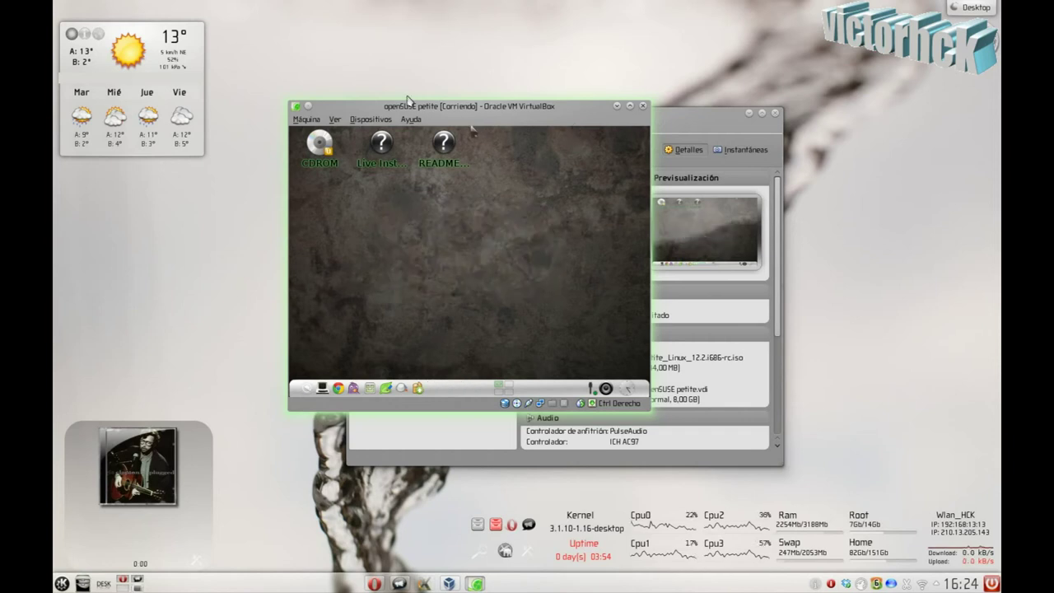
Step: Enlarge the virtual machine window, then view the home folder in the file manager and close it
drag(639, 409, 714, 488)
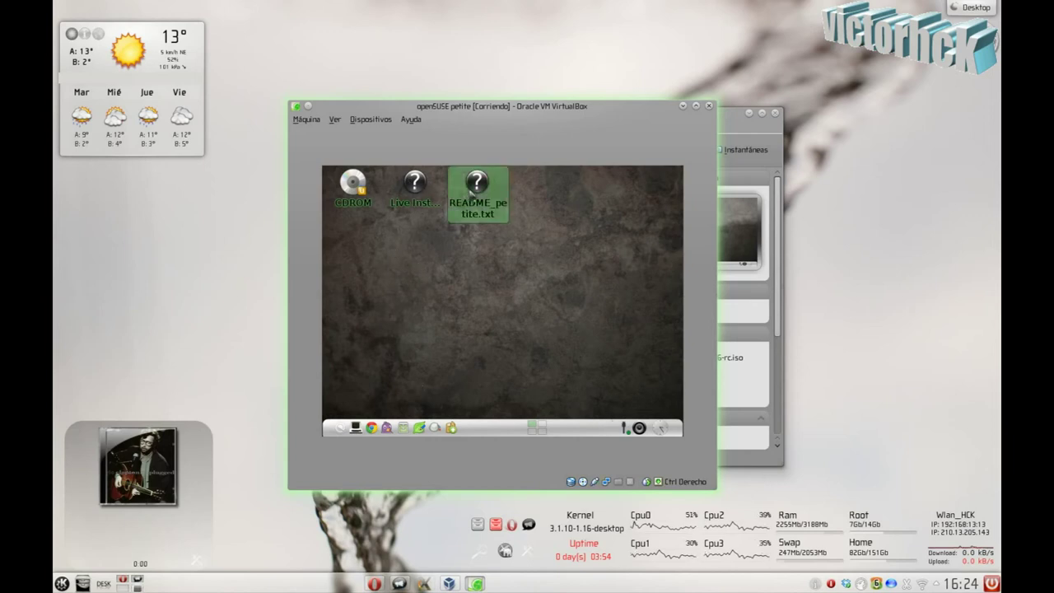
click(405, 429)
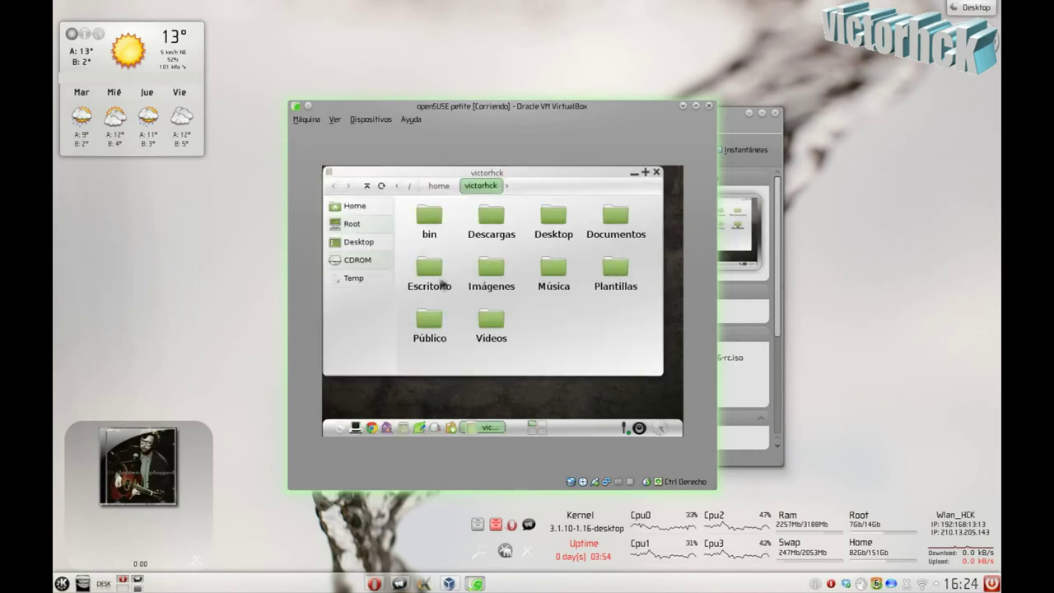
click(656, 172)
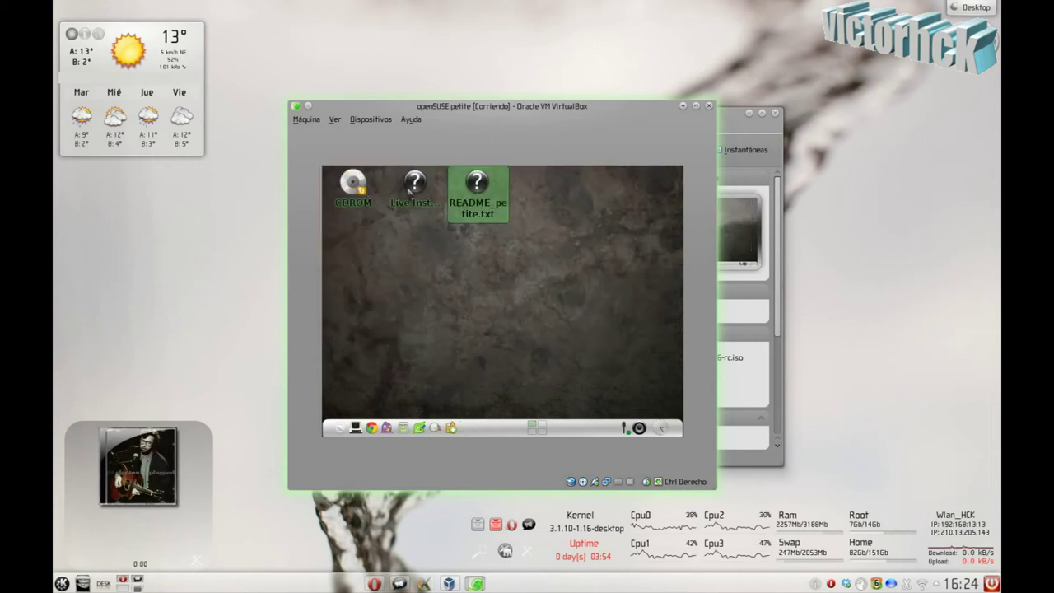
Step: Open README_petite.txt from the desktop, read its text and close it
click(477, 188)
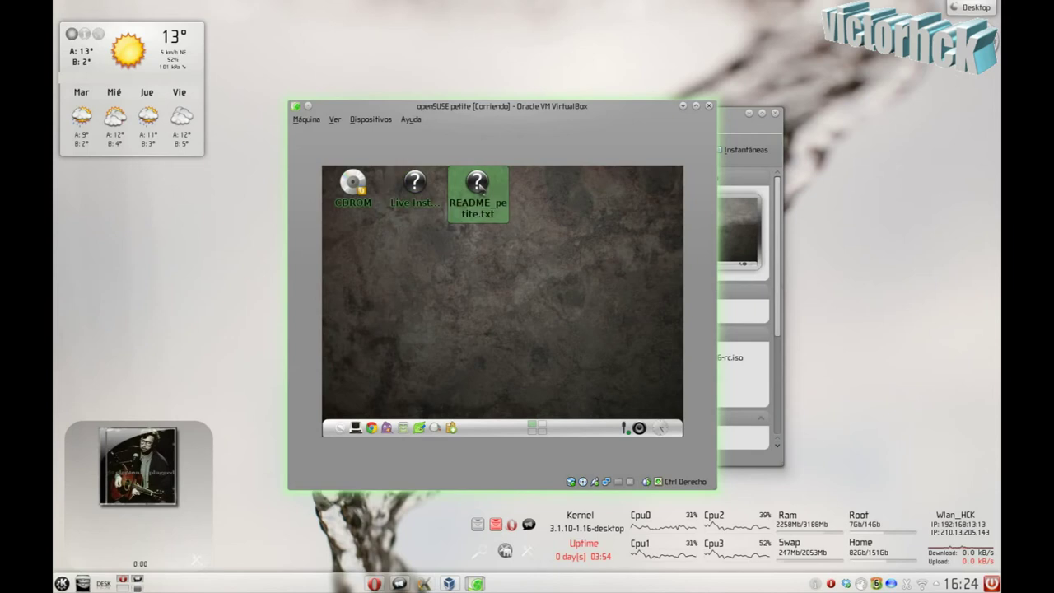
drag(349, 197, 596, 356)
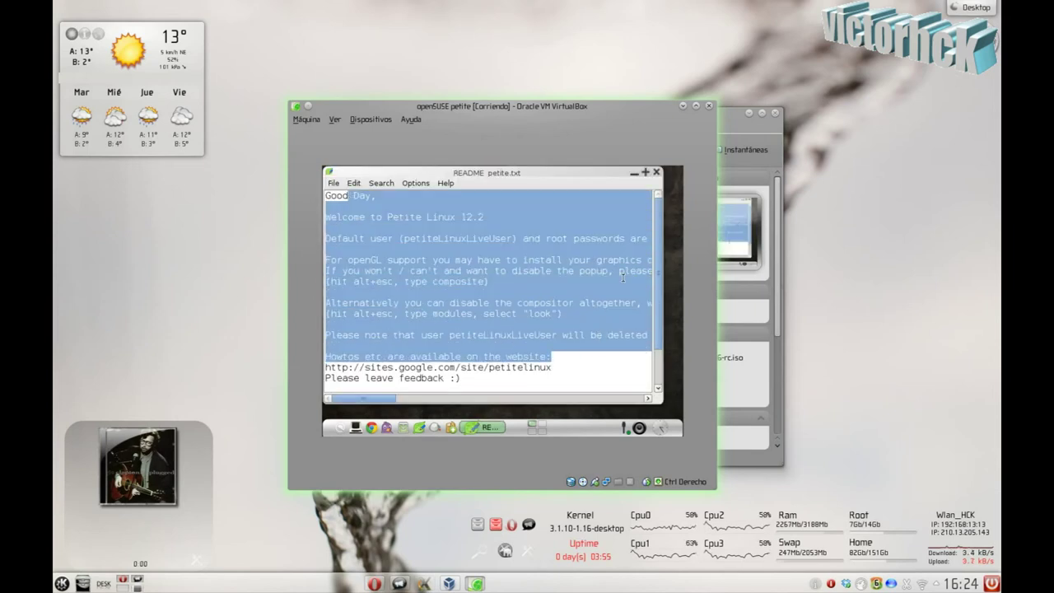
click(656, 172)
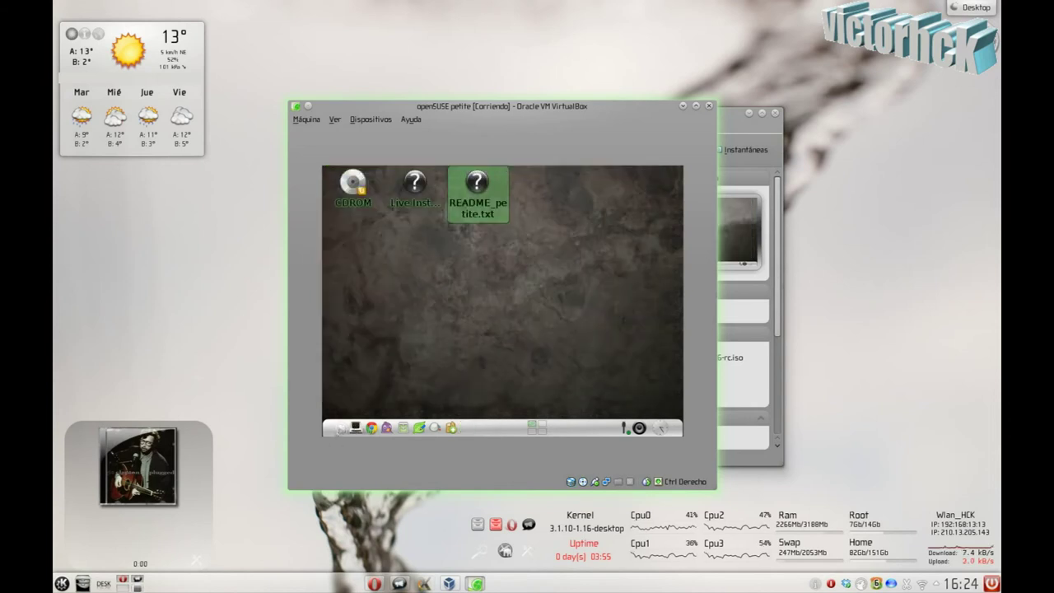
Step: Browse the installed application categories of the desktop and launch XTerm from the system tools
click(340, 428)
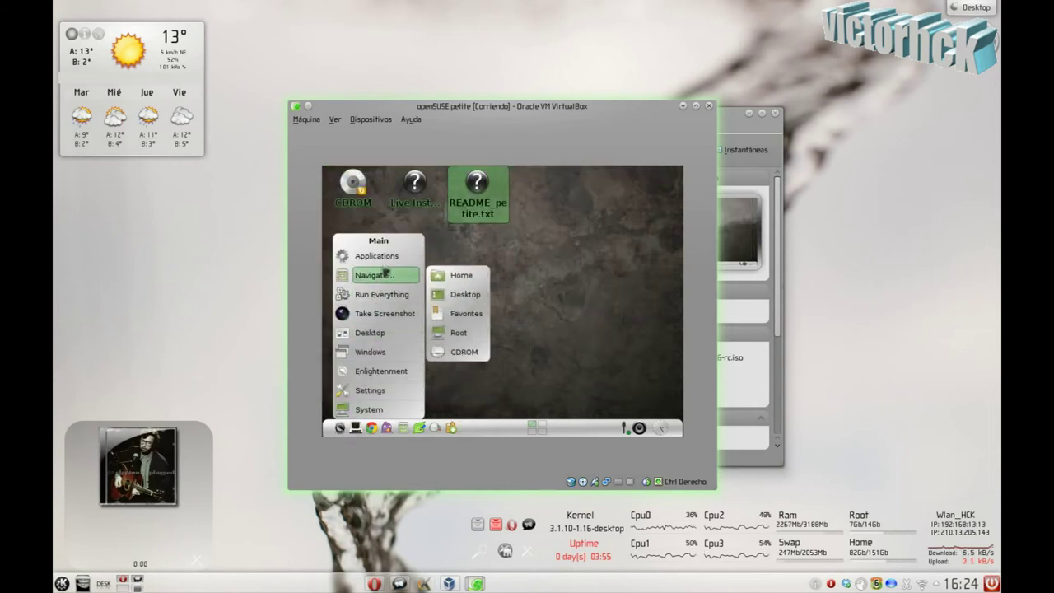
mouse_move(389, 258)
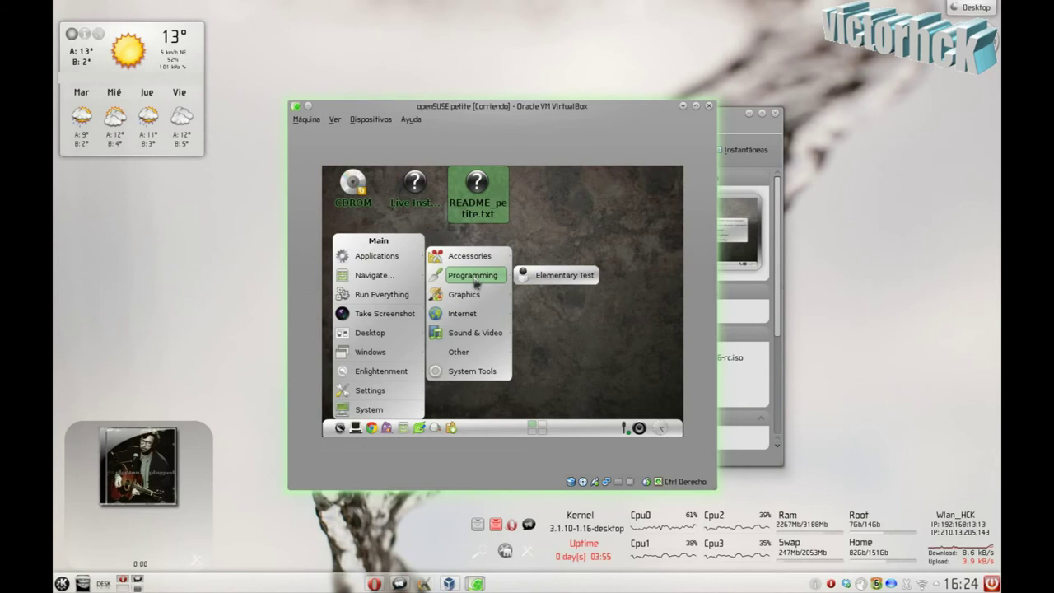
mouse_move(478, 372)
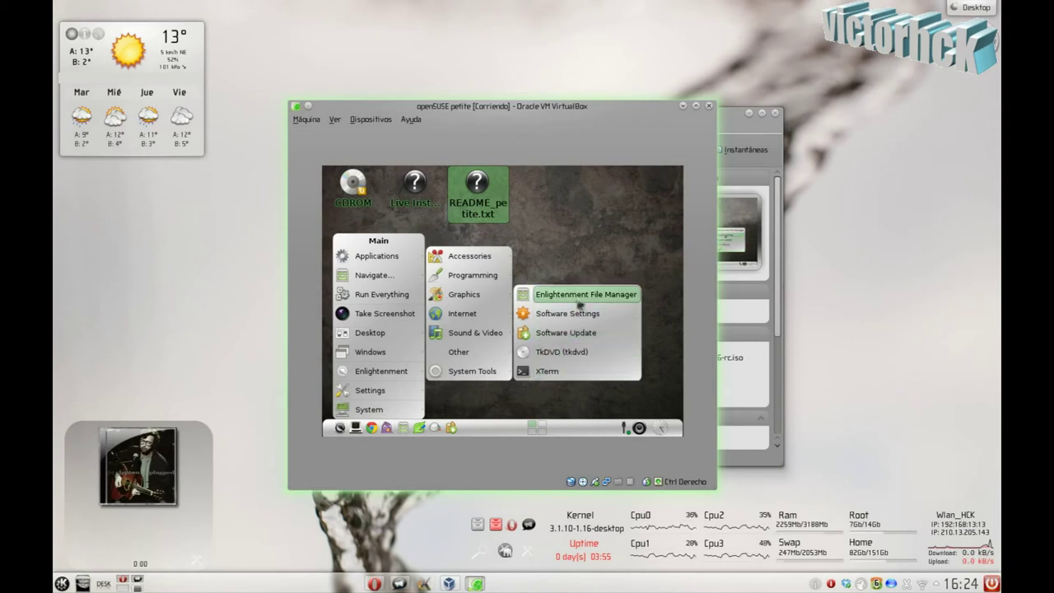
mouse_move(474, 338)
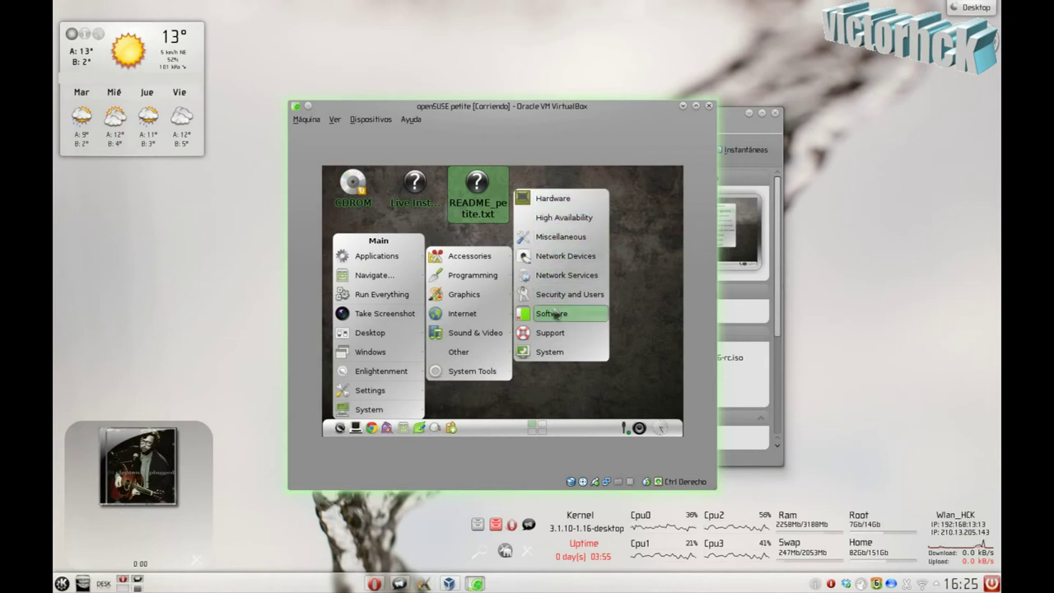
mouse_move(448, 315)
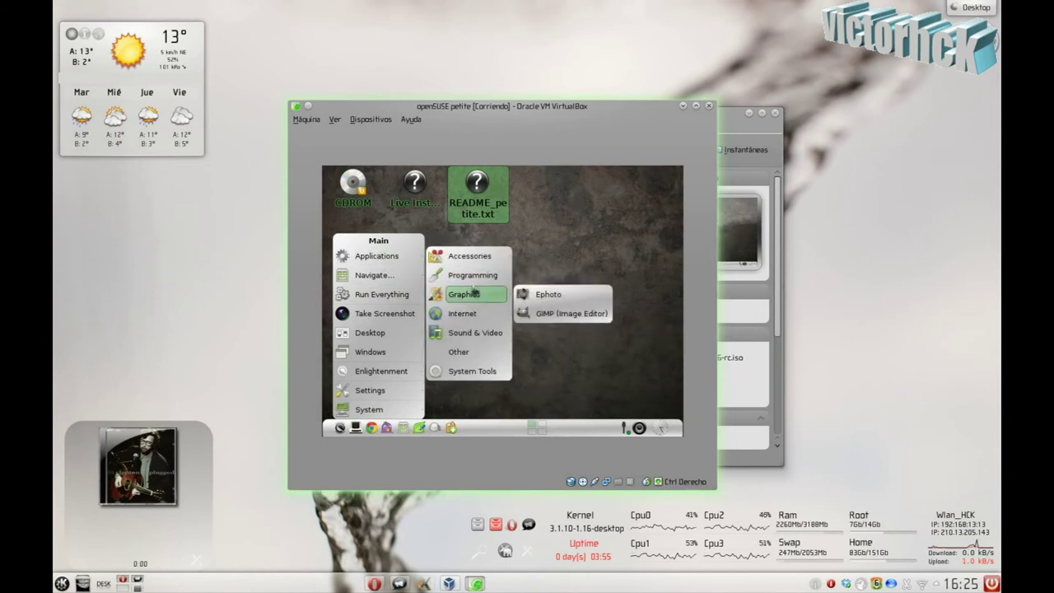
mouse_move(476, 278)
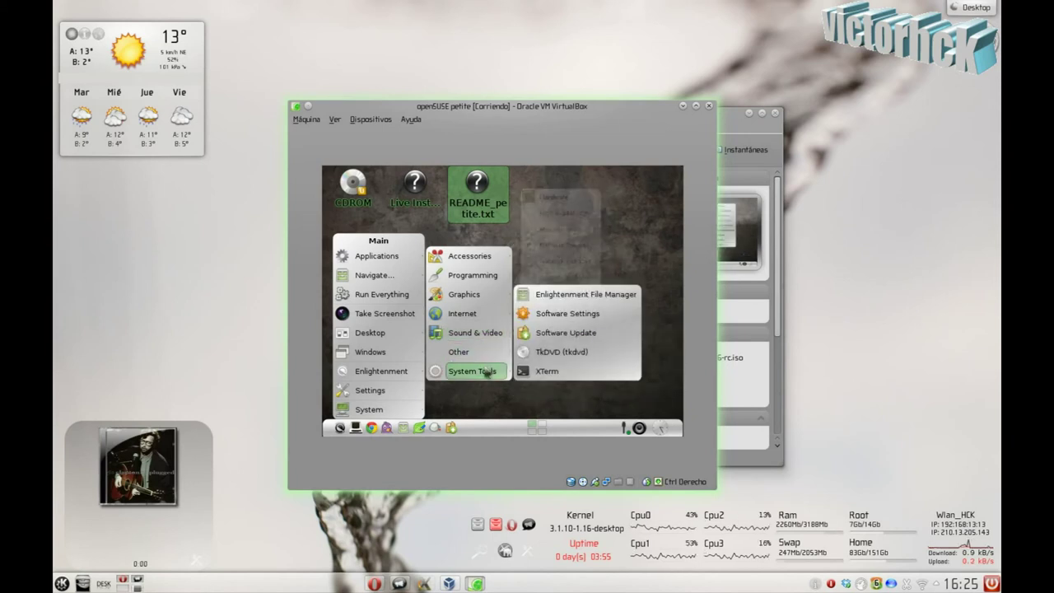
click(533, 372)
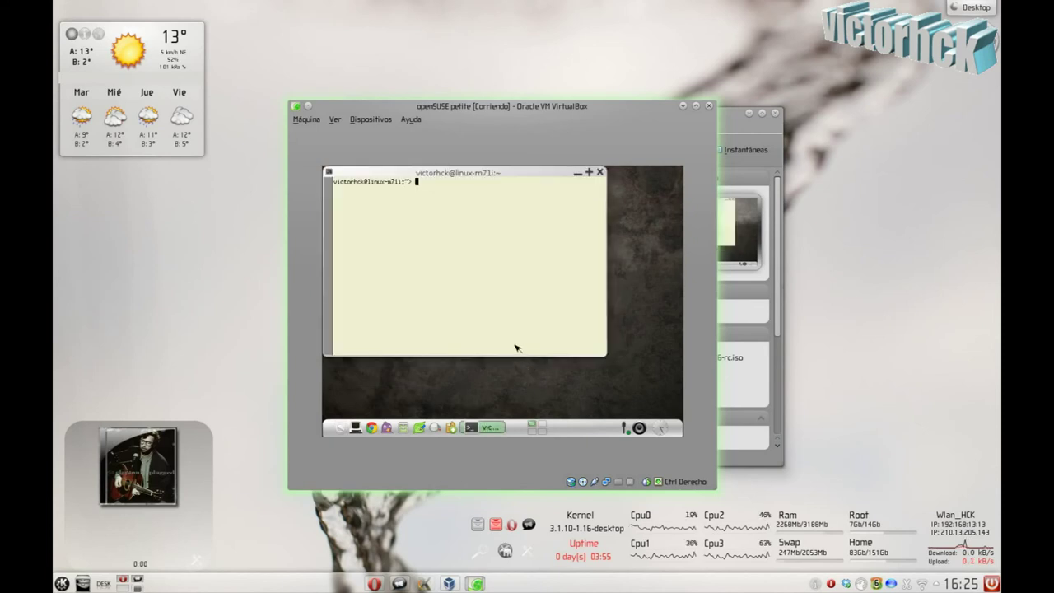
Step: Show the kernel information in the terminal with uname -a
text(uname-)
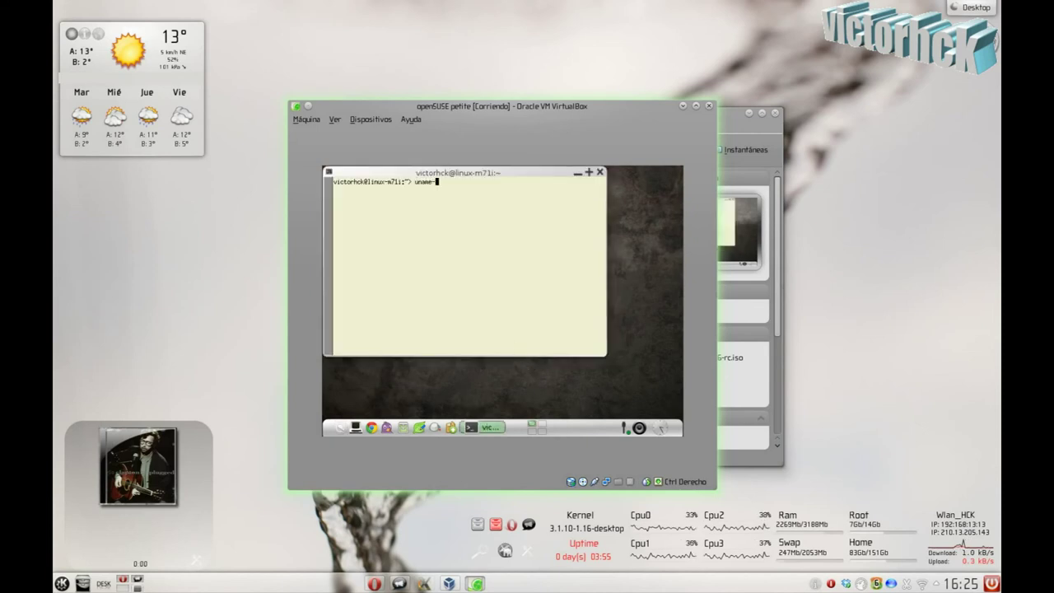
text(a)
key(Return)
key(Up)
key(Return)
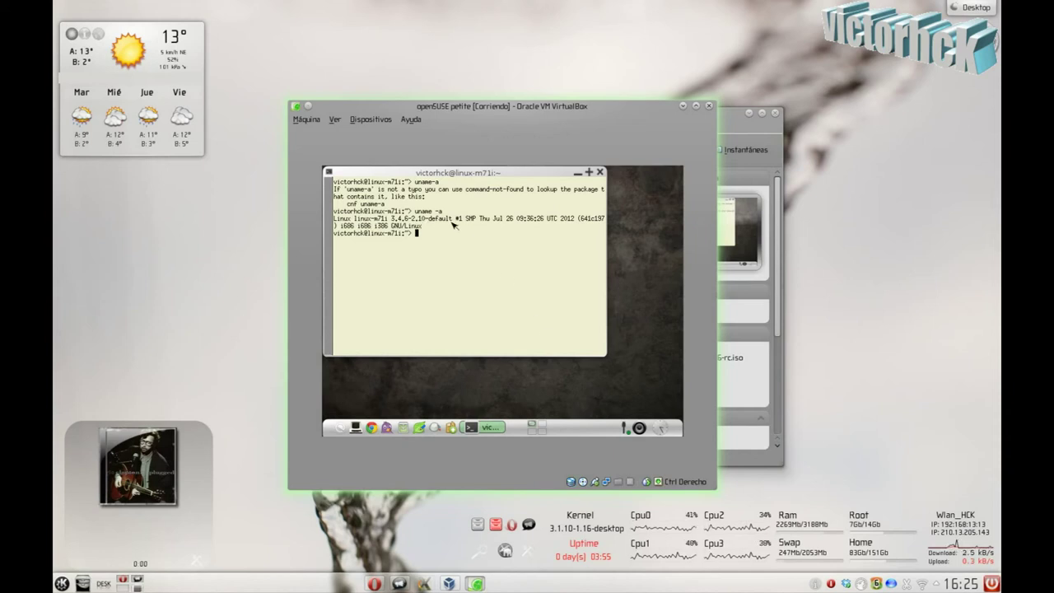
Step: Try to start yast2 from the terminal as the regular user
text(u)
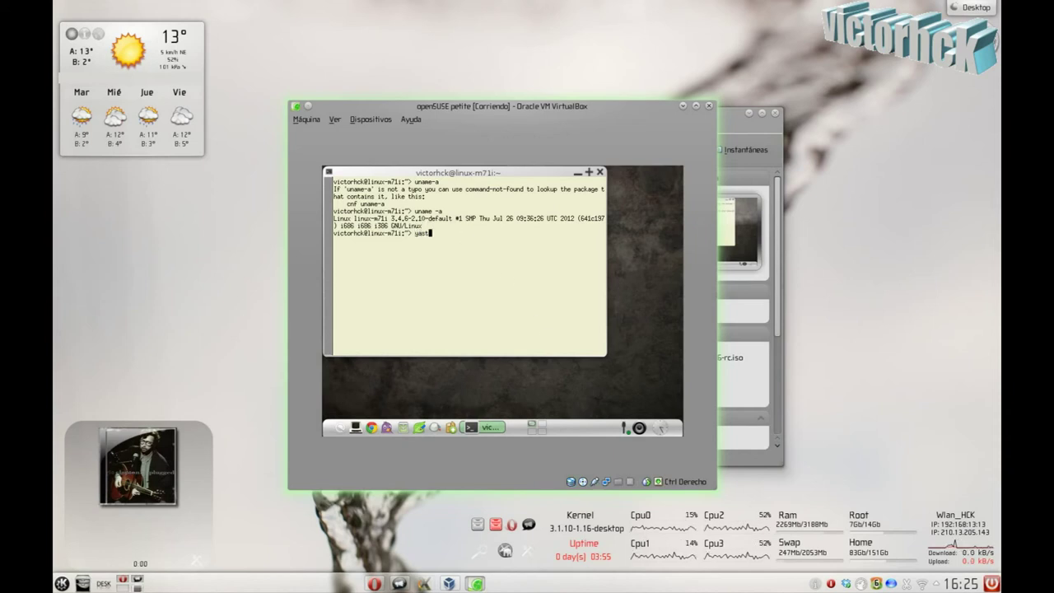
text(2)
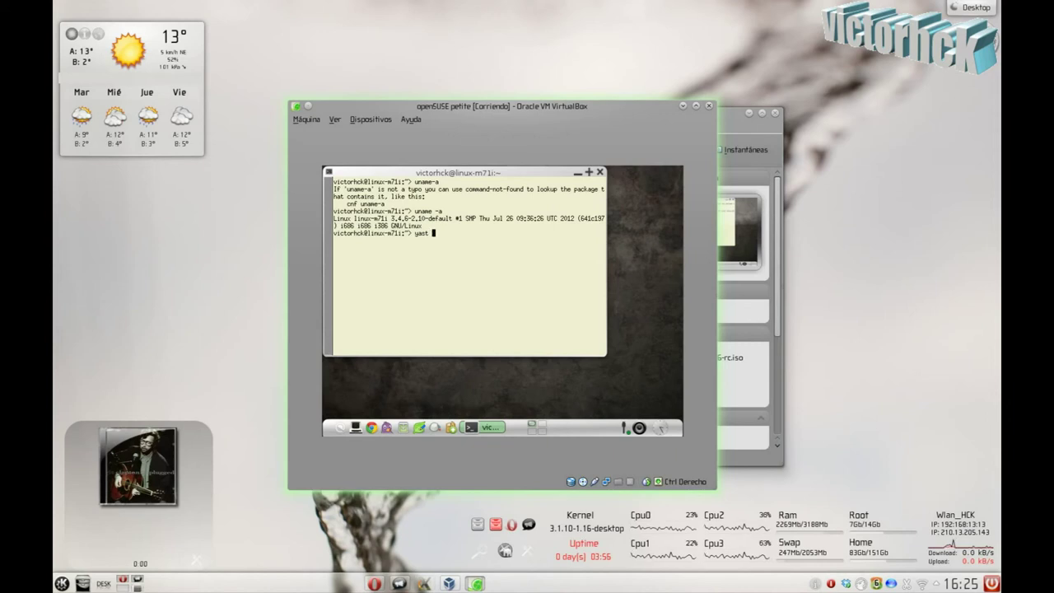
key(Return)
Step: Switch to root with su -l, entering the root password, and start yast2
text(su -l)
key(Return)
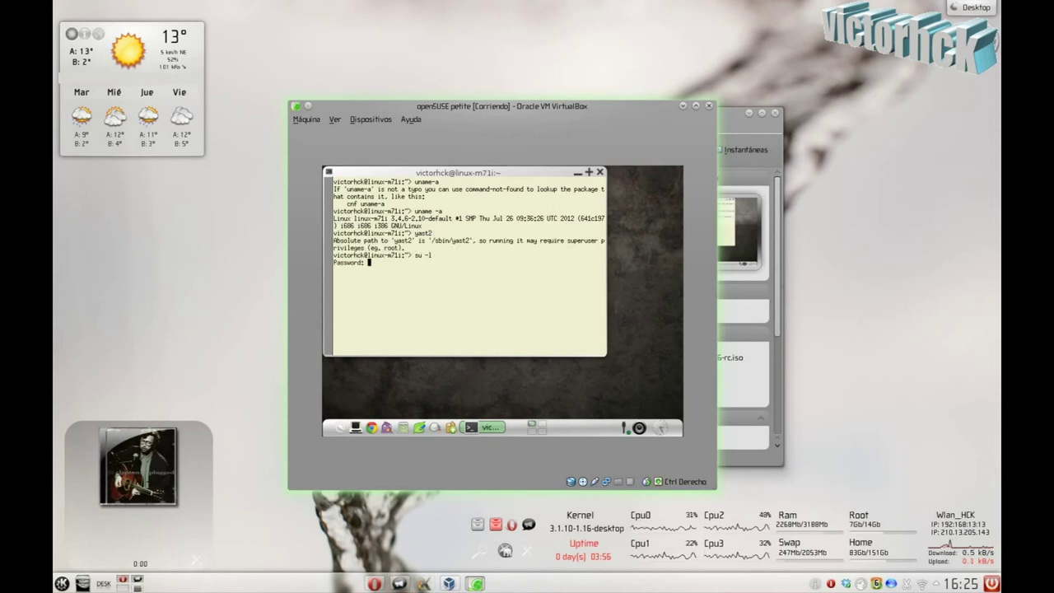
key(Return)
text(yast2)
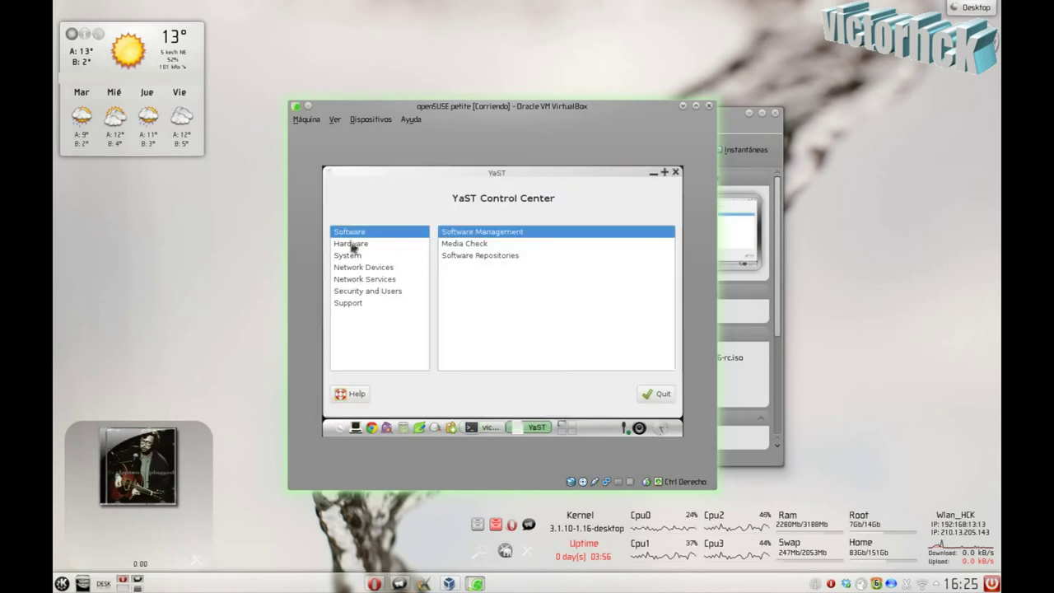
Step: Look through the Hardware, System and Software modules of the YaST Control Center and select Software Repositories
click(355, 244)
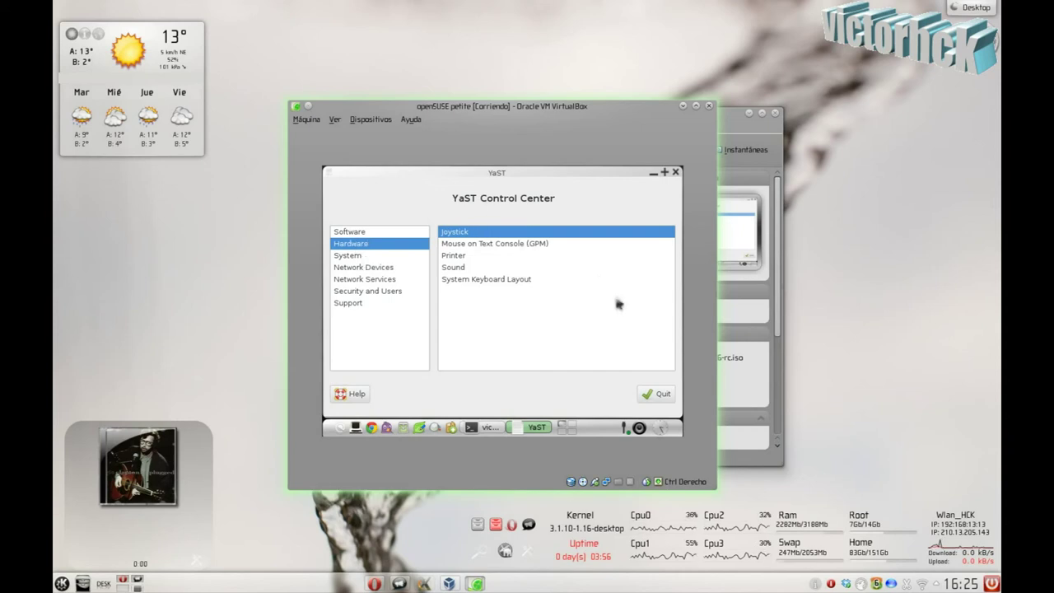
click(354, 257)
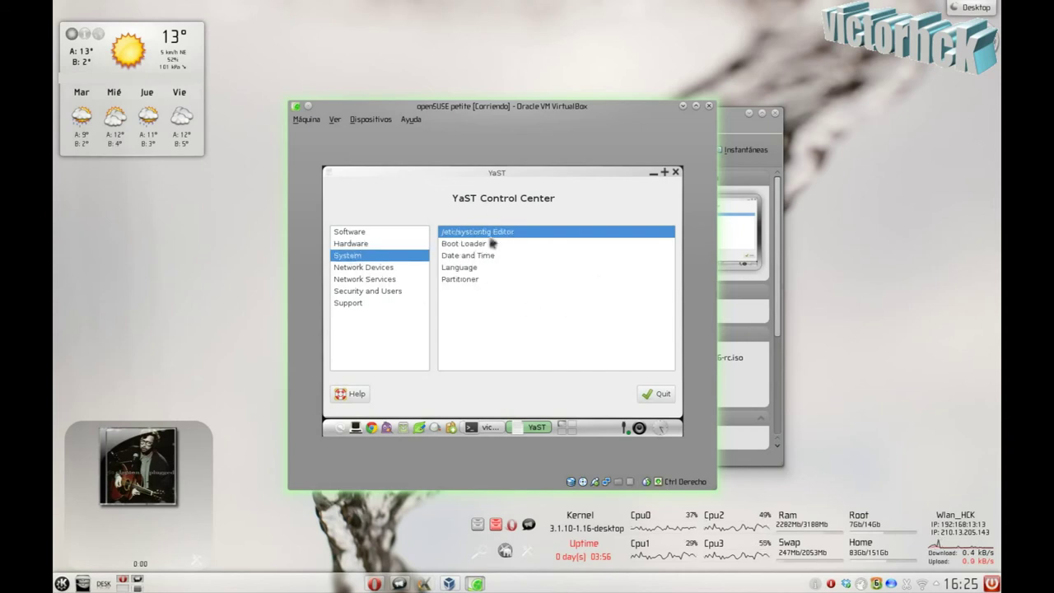
click(372, 233)
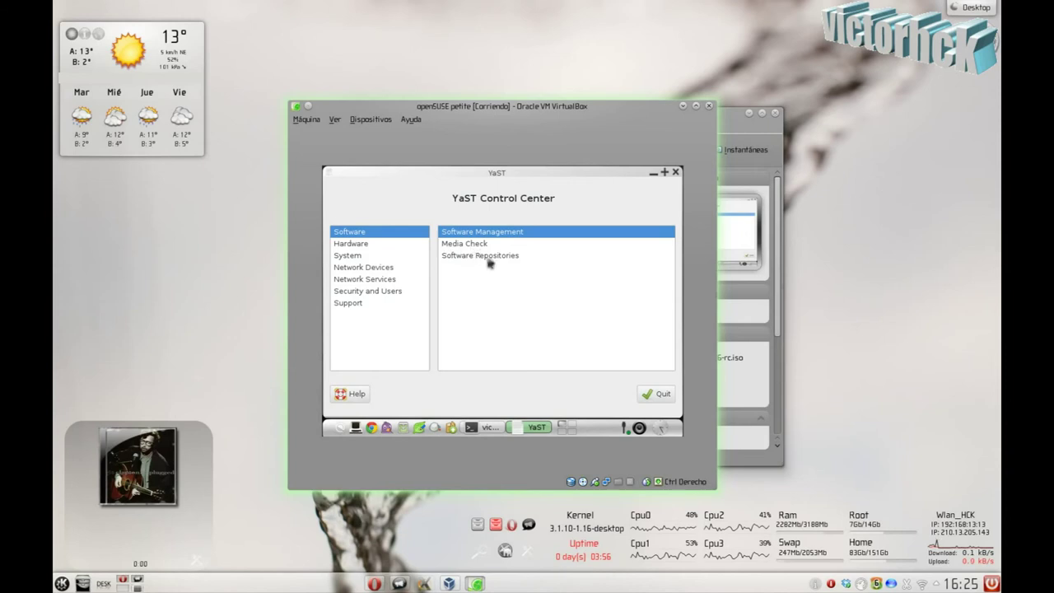
click(482, 255)
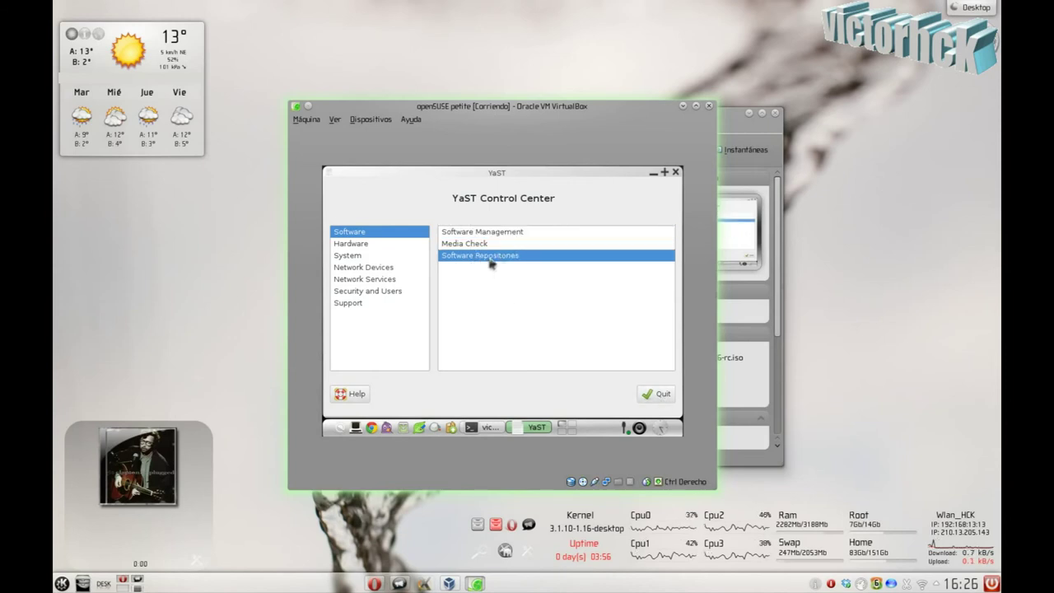
Step: Try out the window controls on YaST: unmaximize, move, shade and minimize it, and return it to full size
click(664, 173)
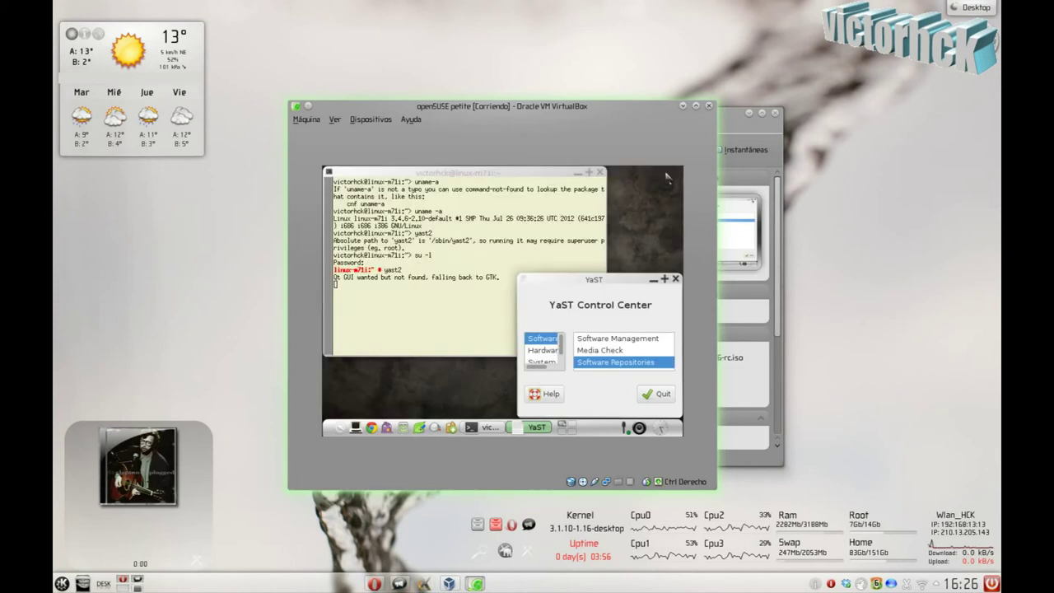
drag(590, 284, 442, 231)
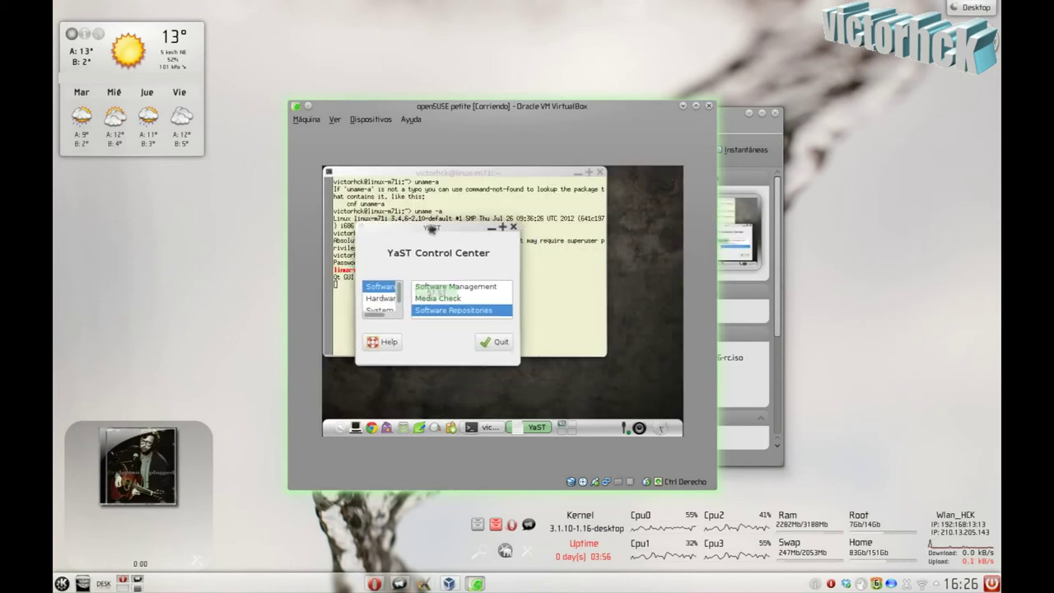
double_click(473, 235)
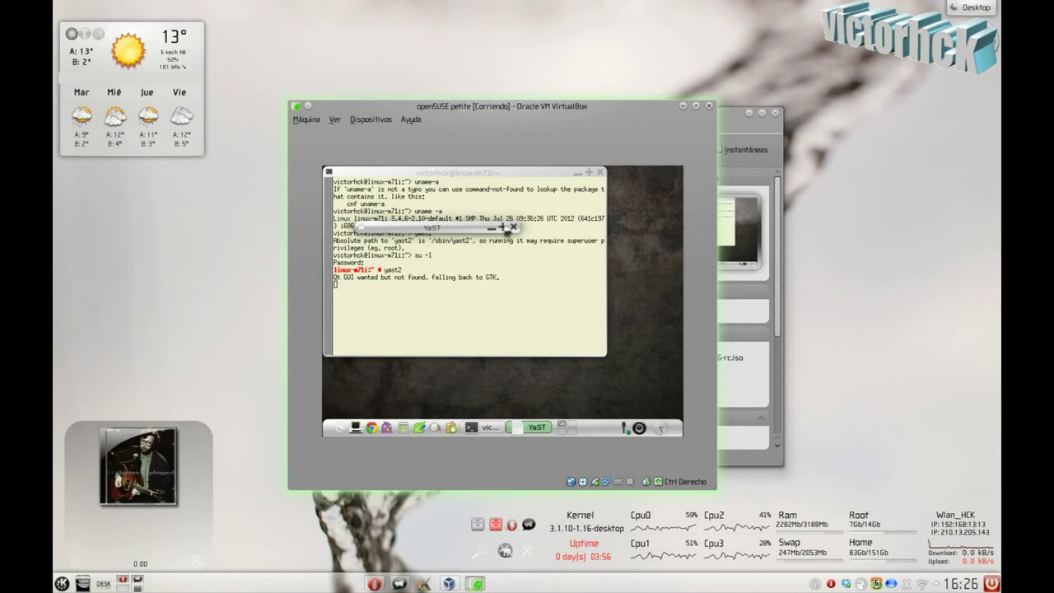
click(491, 228)
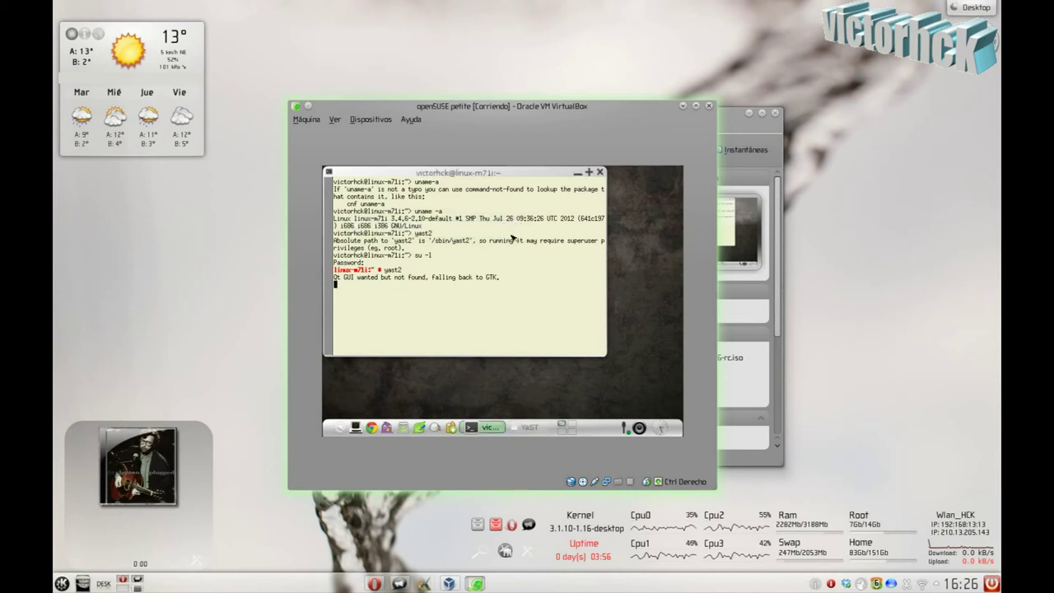
click(519, 428)
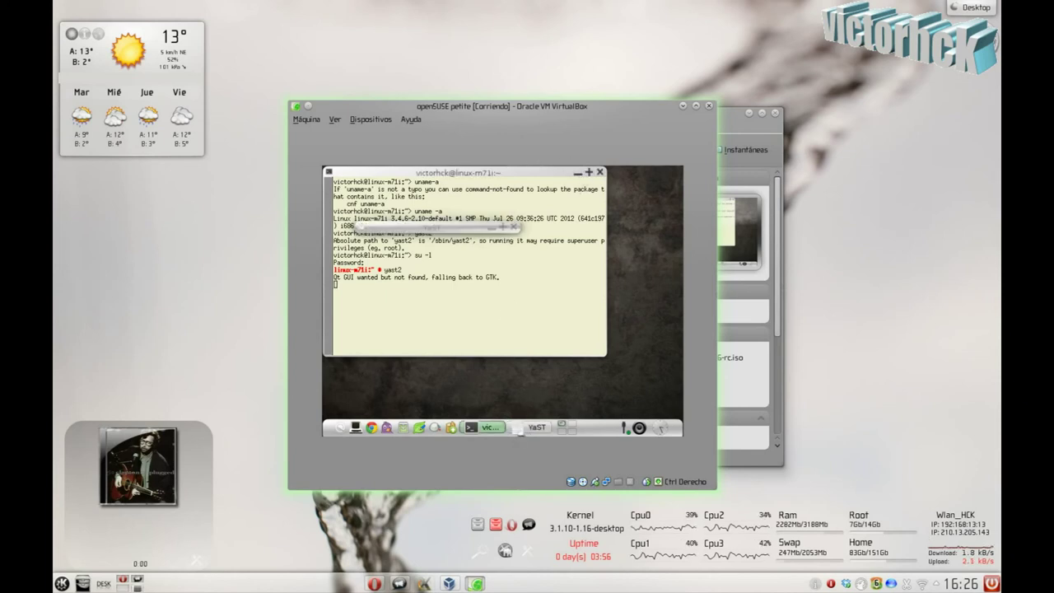
double_click(478, 228)
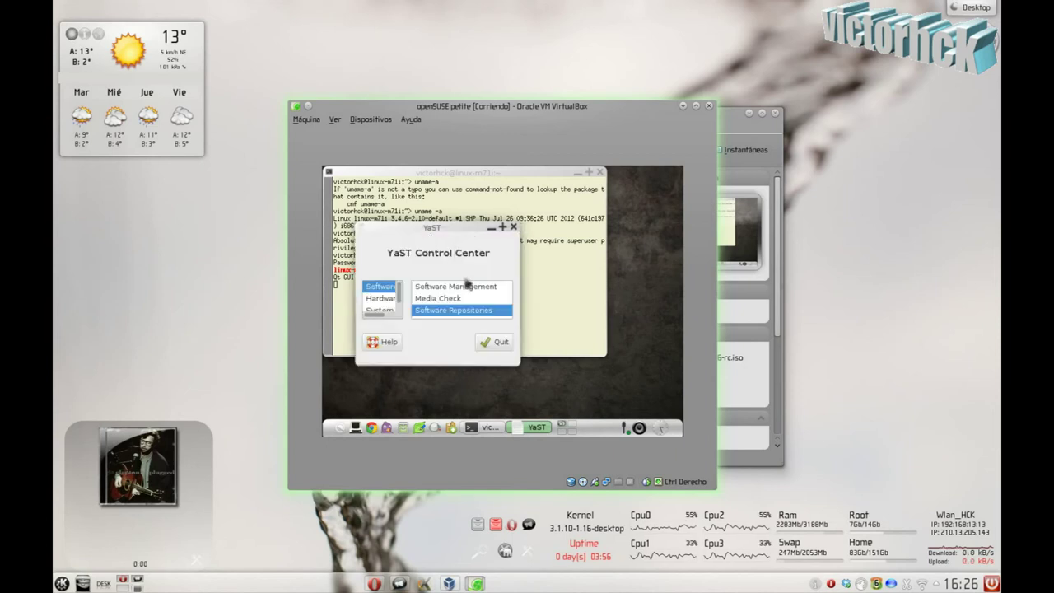
click(502, 227)
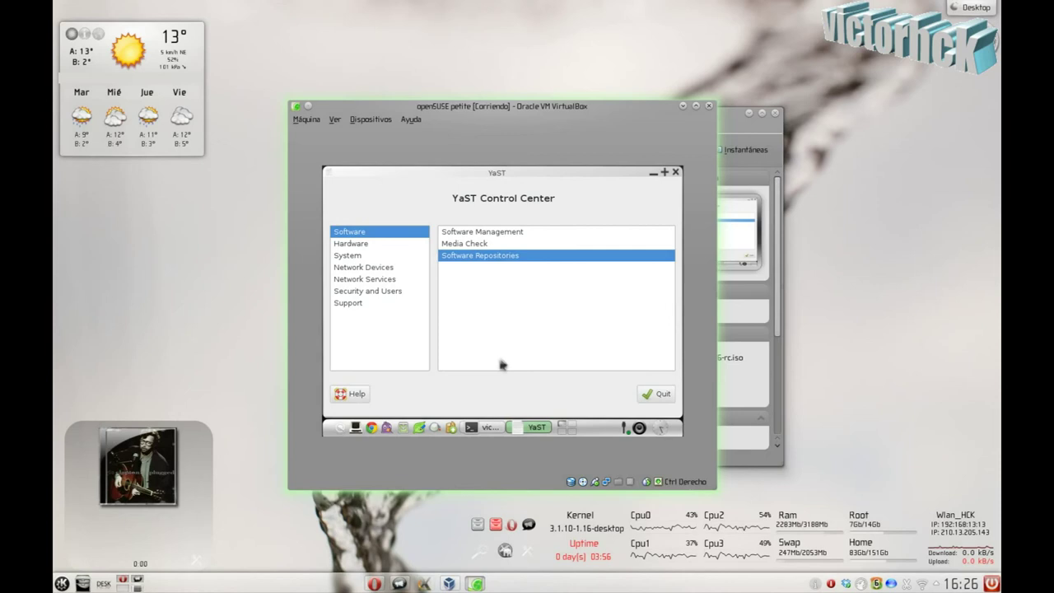
Step: Open Software Repositories and examine the URL, category and properties of each configured repository
click(463, 255)
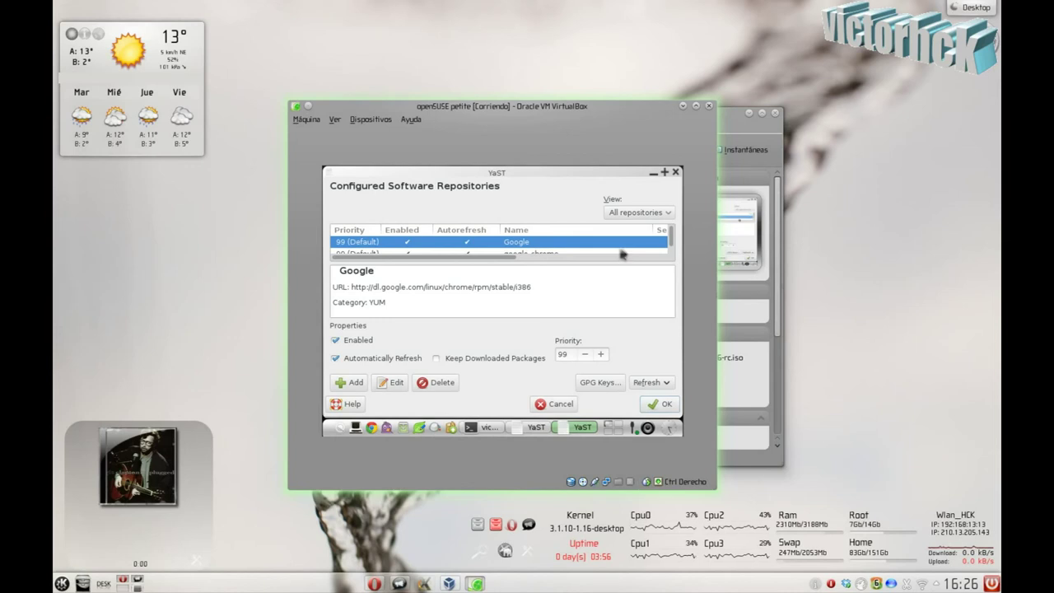
key(Down)
key(Down)
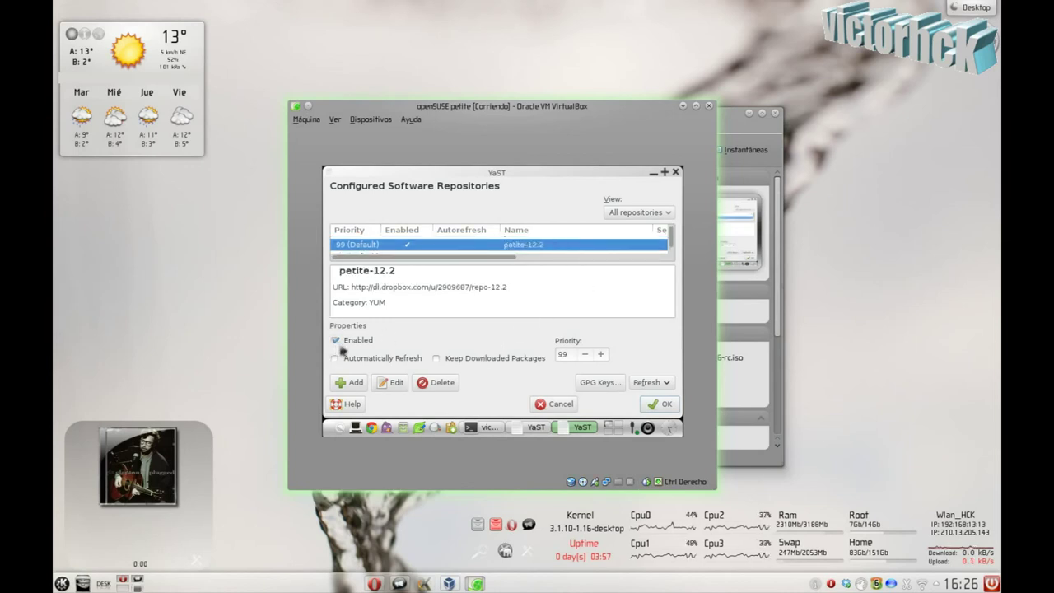
key(Down)
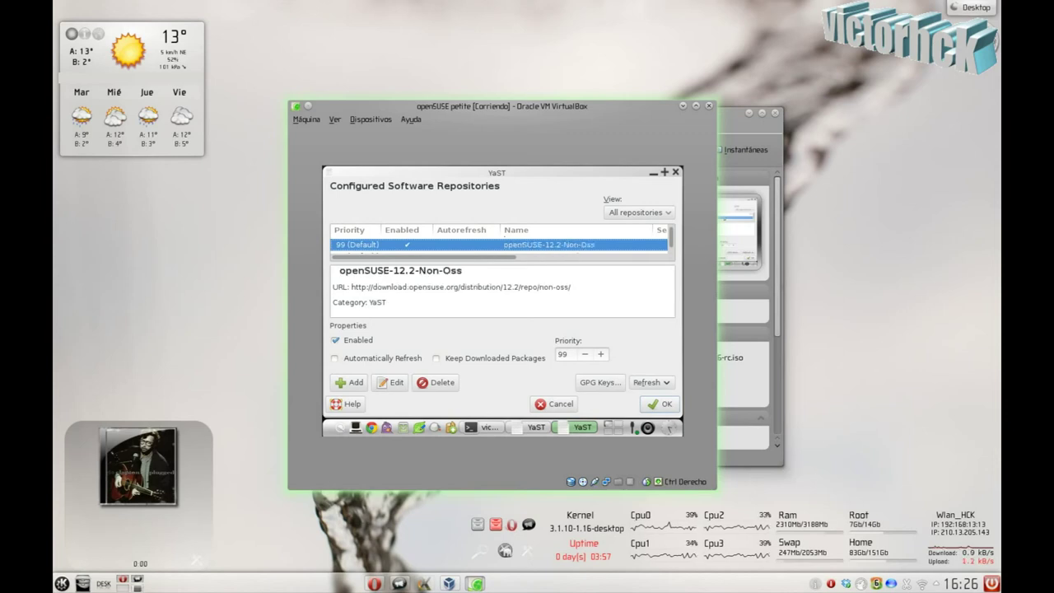
key(Down)
key(Down)
key(Down)
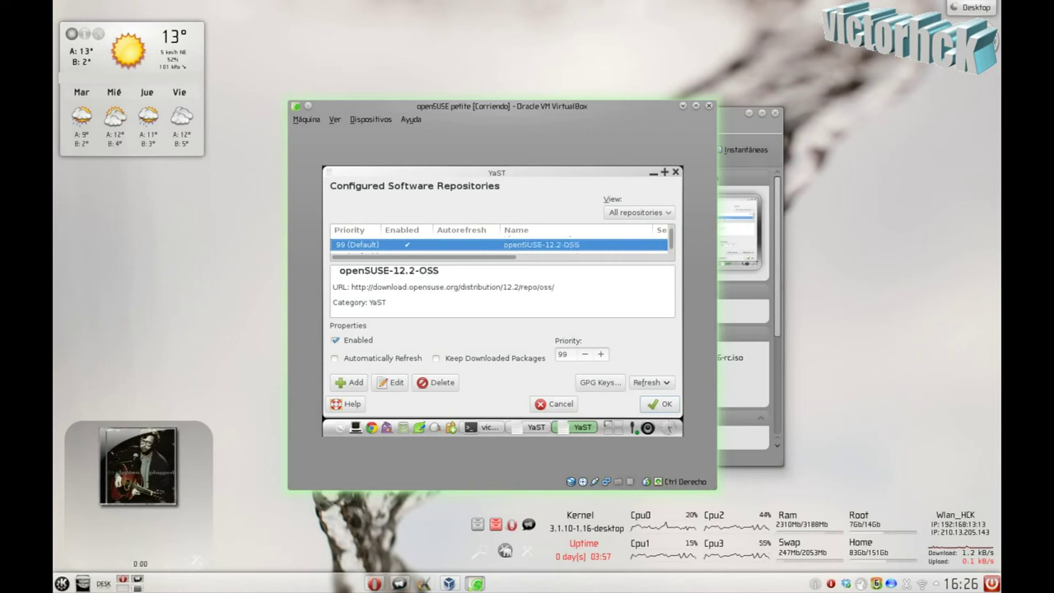
key(Down)
key(Down)
key(Down)
key(Down)
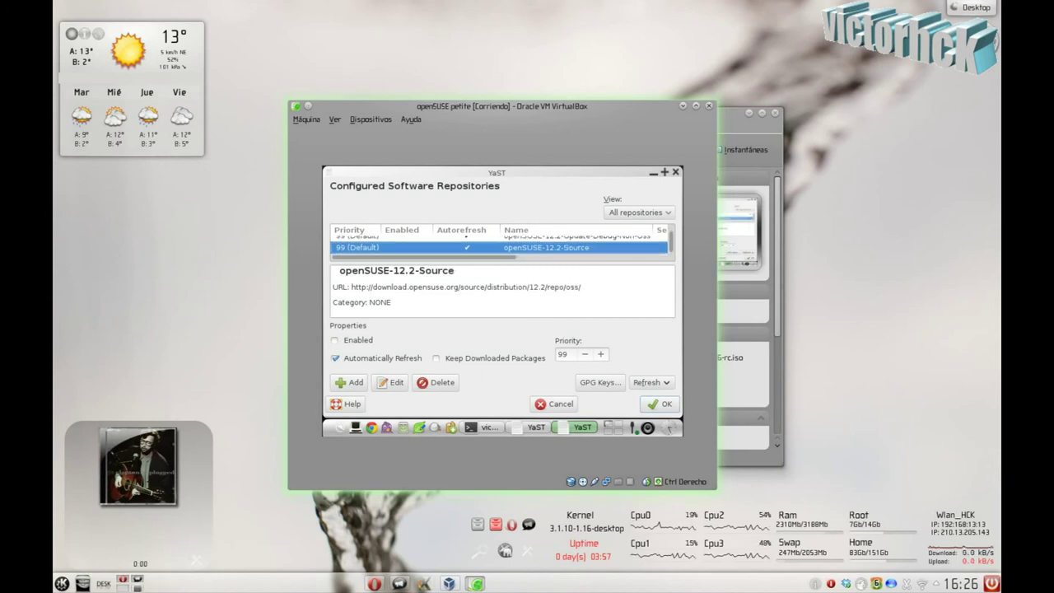
key(Up)
key(Up)
key(Up)
key(Up)
key(Up)
key(Up)
key(Up)
key(Up)
key(Up)
key(Up)
key(Up)
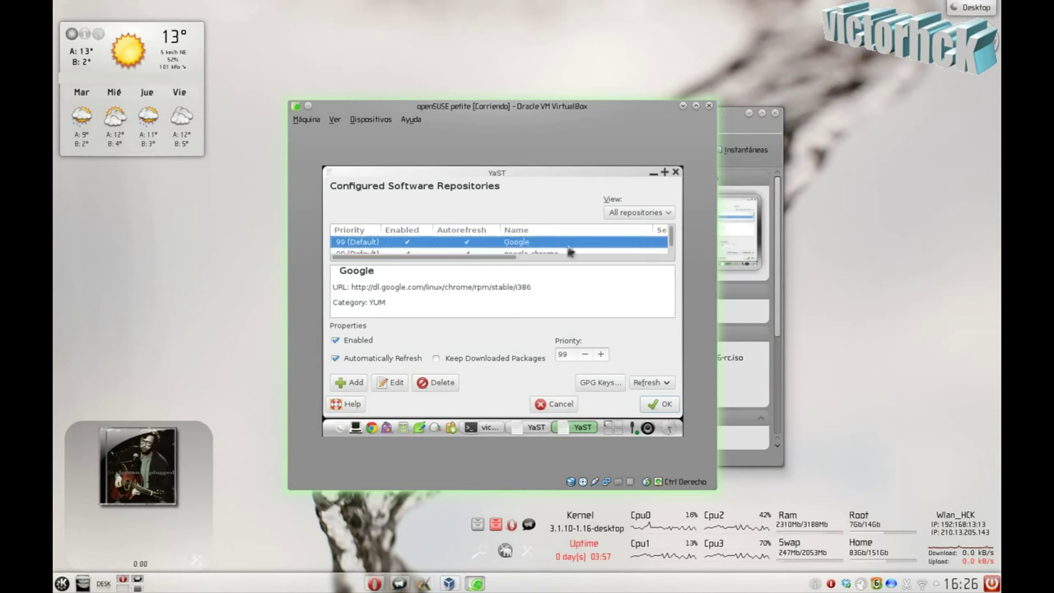
Step: Inspect the petite-12.2 repository and the available repository views, keeping All repositories, and leave the repository settings without saving
key(Down)
key(Down)
key(Down)
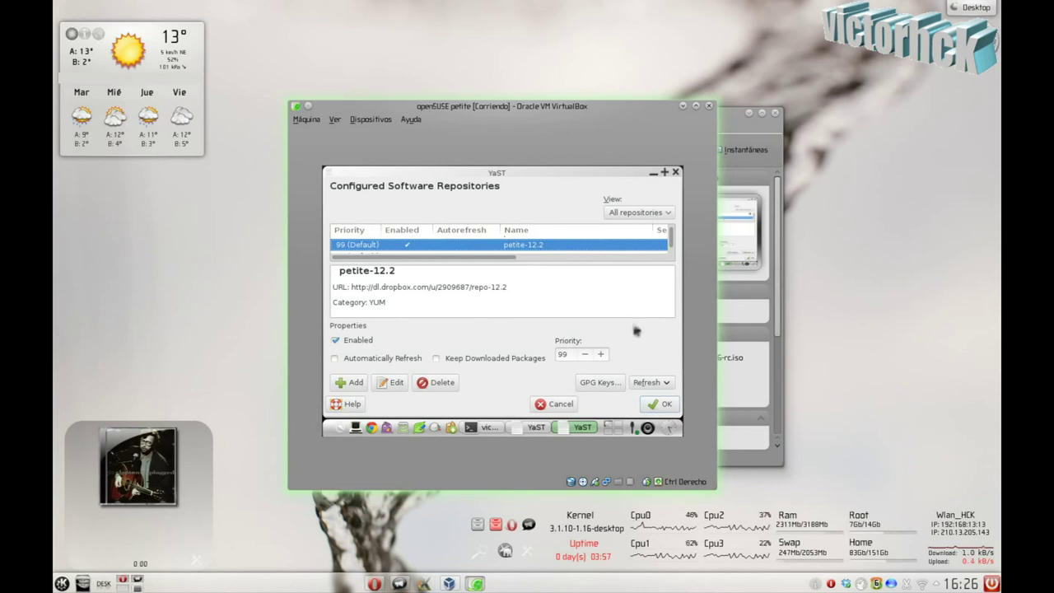
click(662, 214)
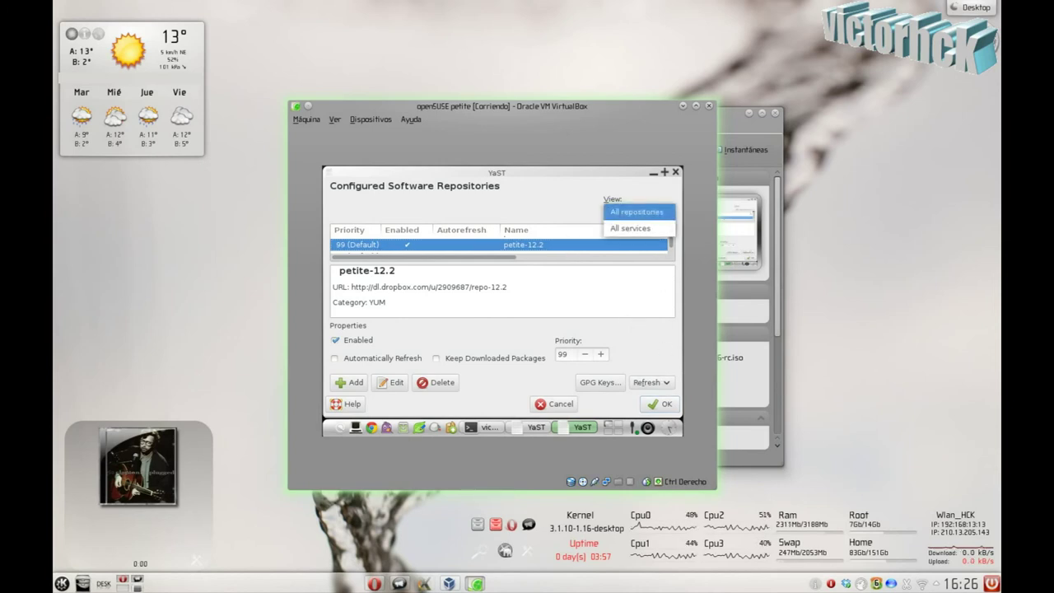
click(651, 211)
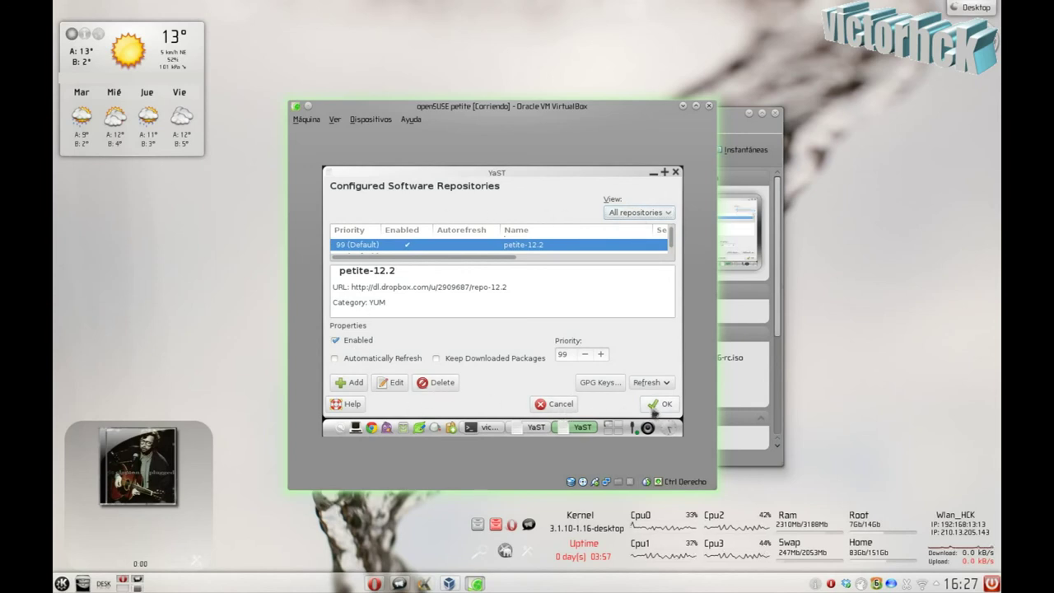
click(553, 403)
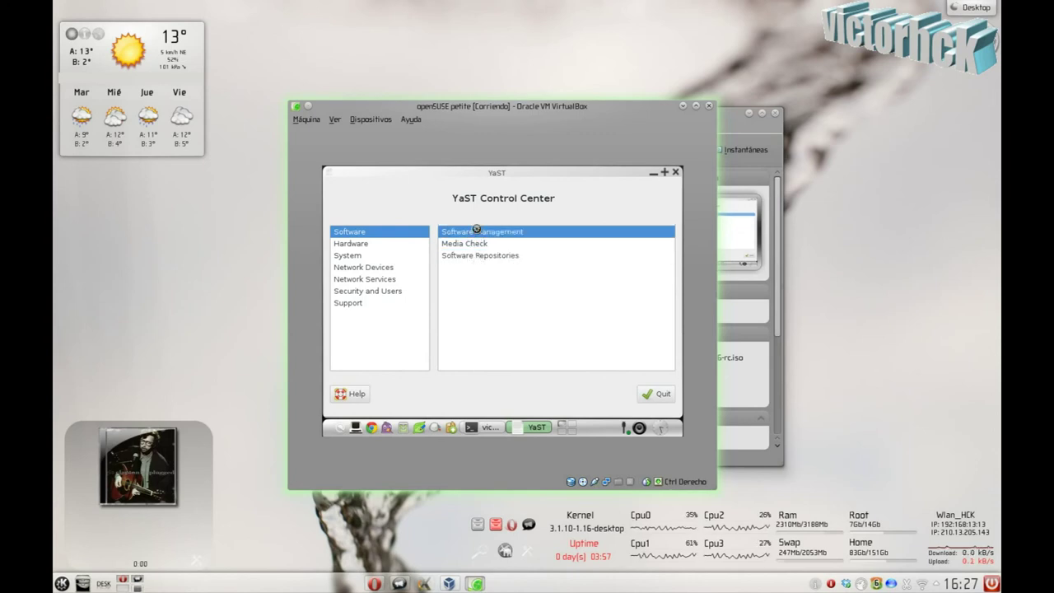
Step: Open Software Management and search the package list for rss
double_click(477, 237)
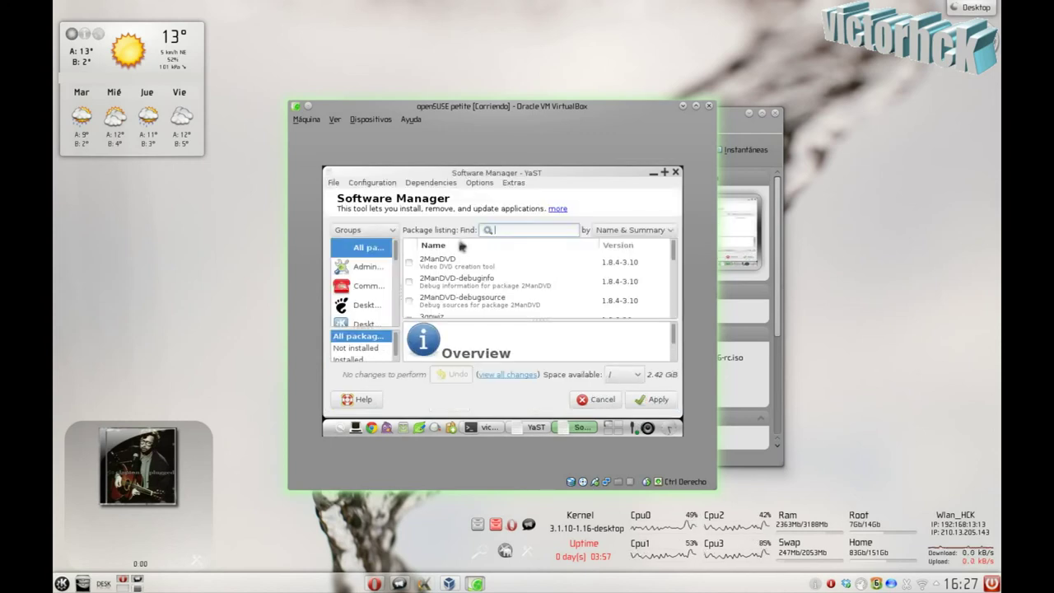
click(547, 232)
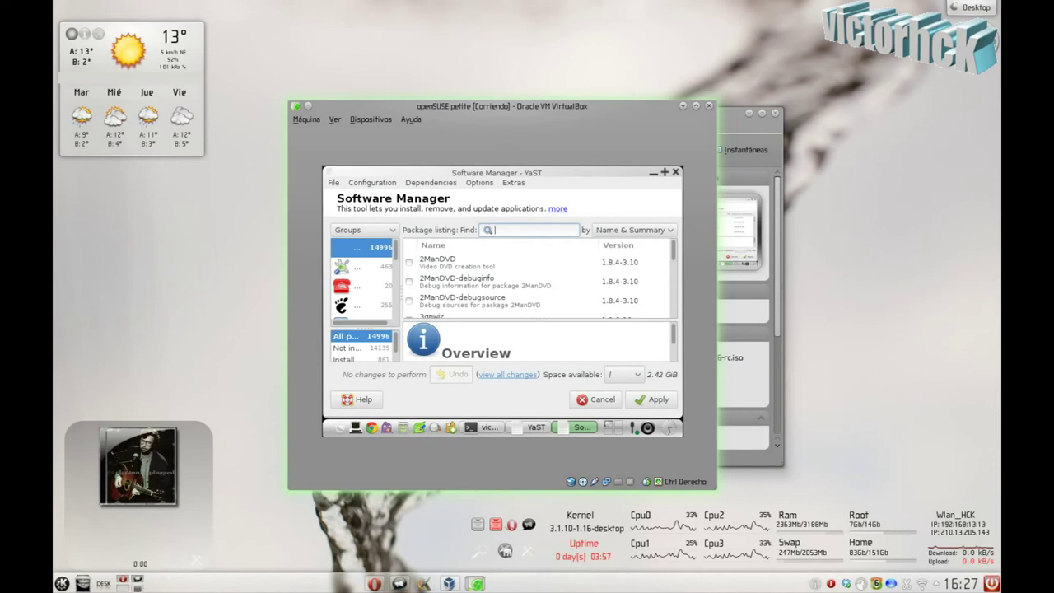
text(ss)
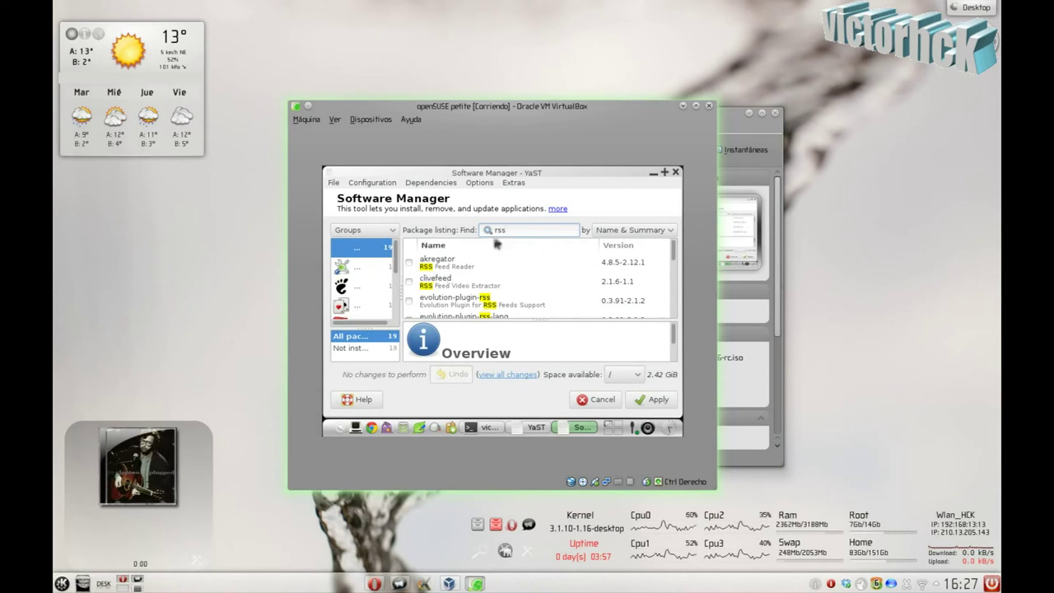
Step: Replace the package search with firefox, mark MozillaFirefox for installation and apply the changes with its dependencies
drag(503, 231, 475, 233)
key(BackSpace)
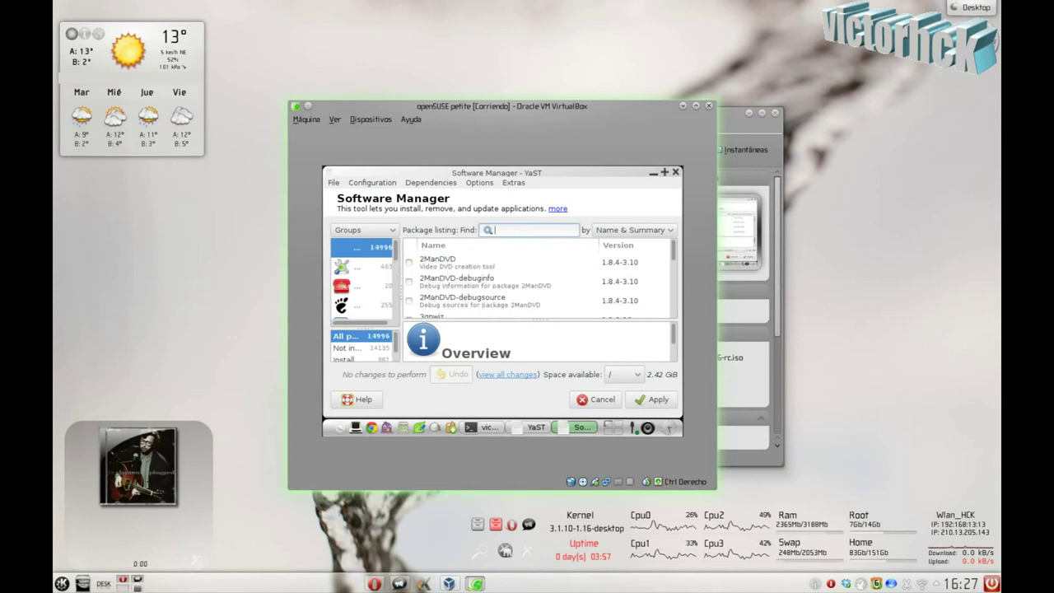
text(irefox)
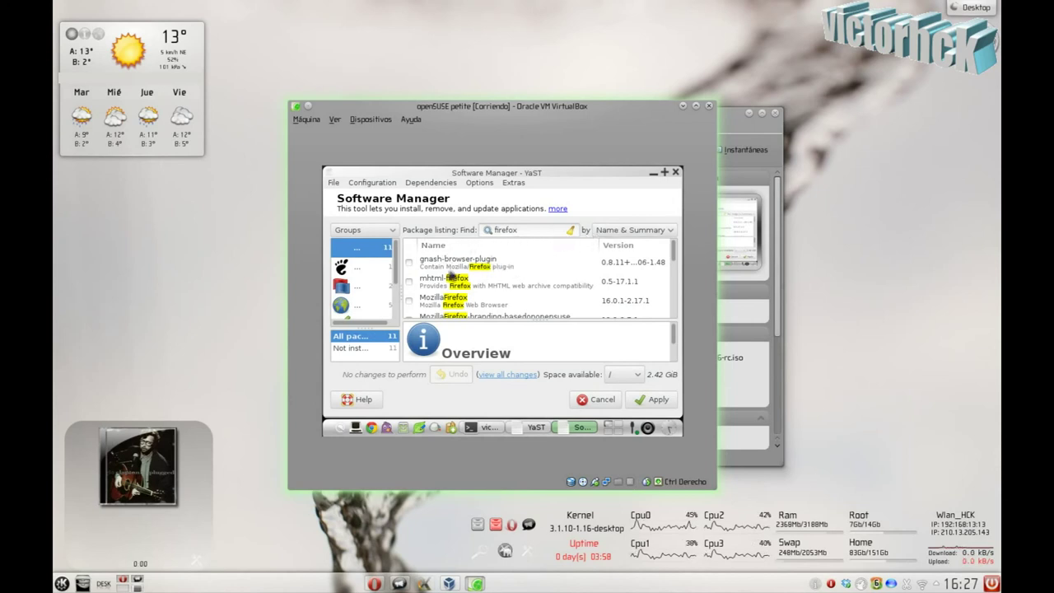
click(410, 298)
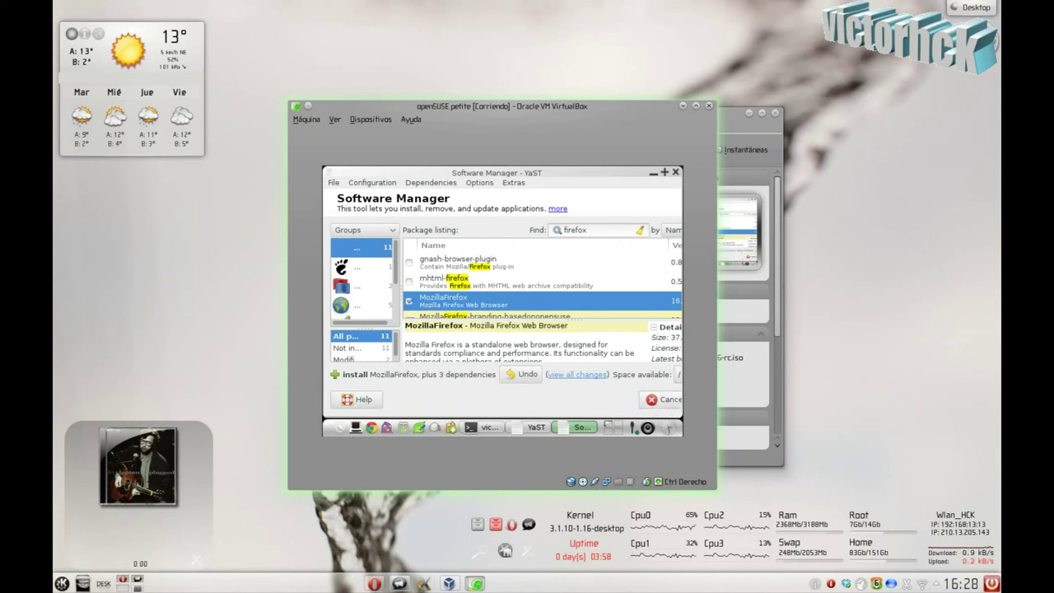
key(alt+a)
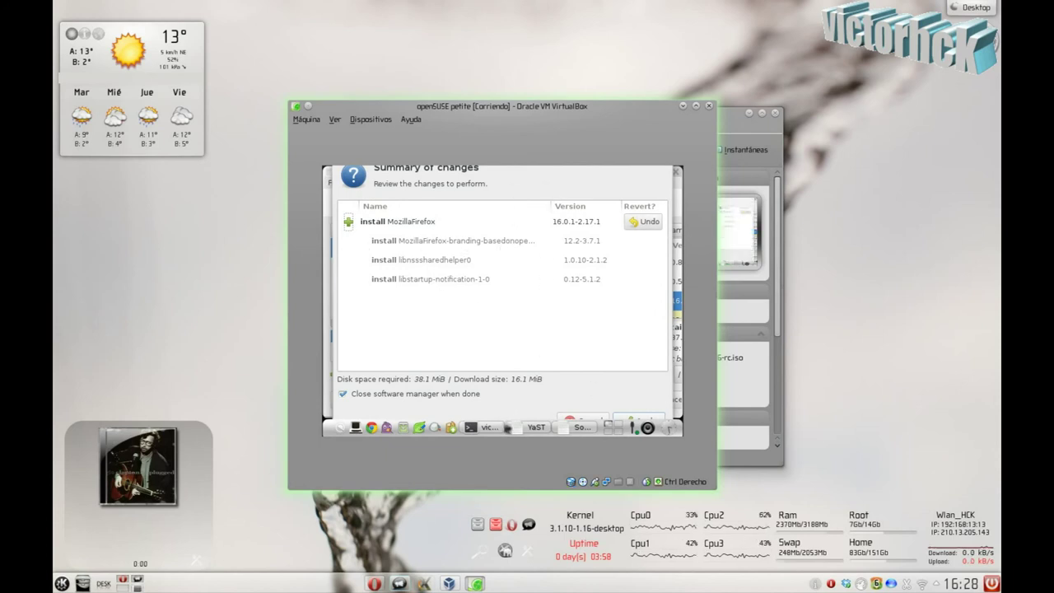
click(634, 417)
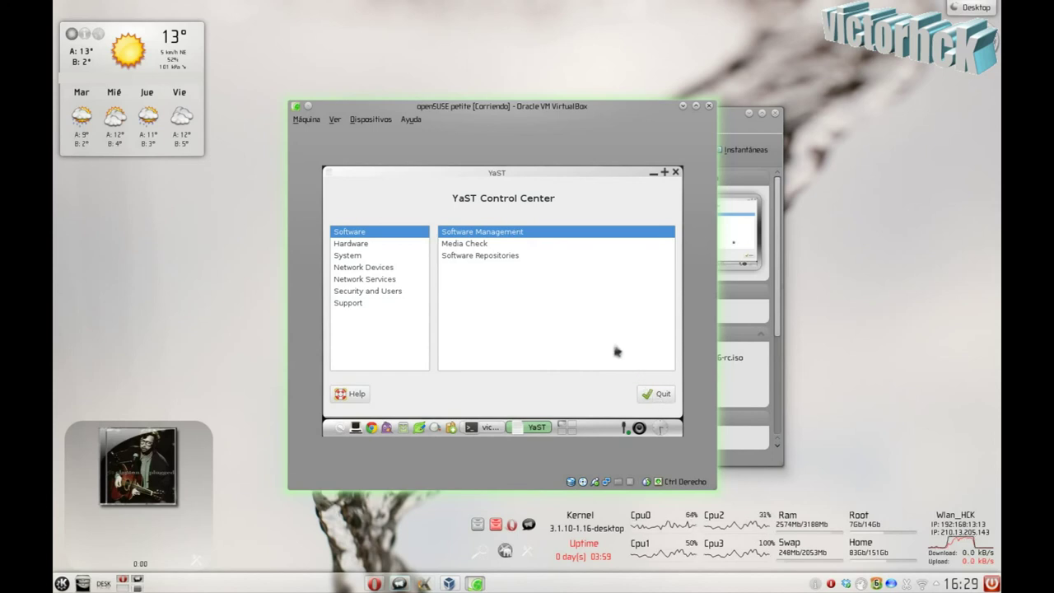
Step: Quit the YaST Control Center, end the root session with exit and minimize the terminal
click(654, 394)
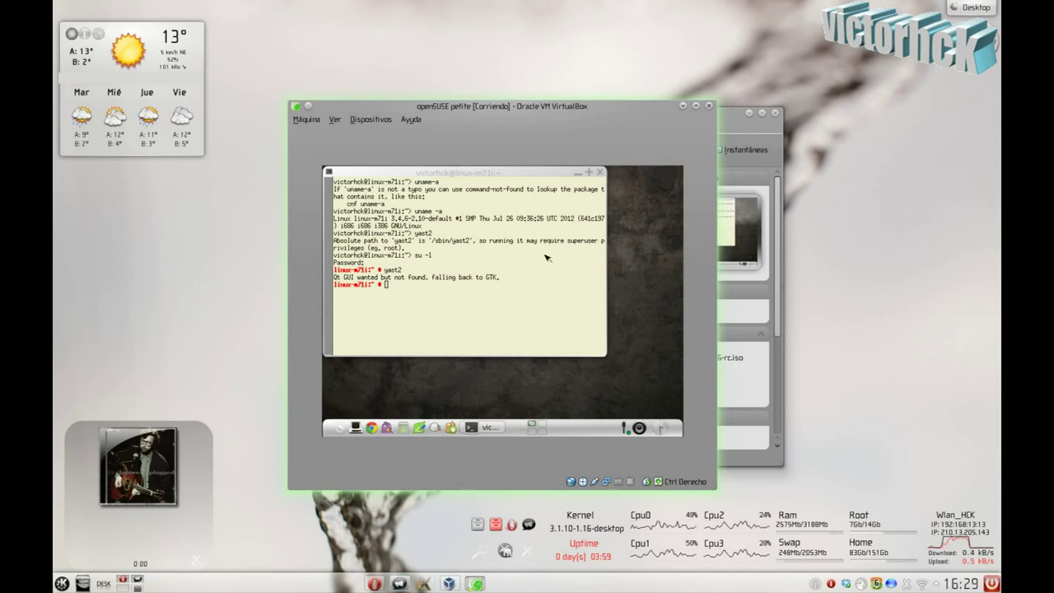
click(535, 299)
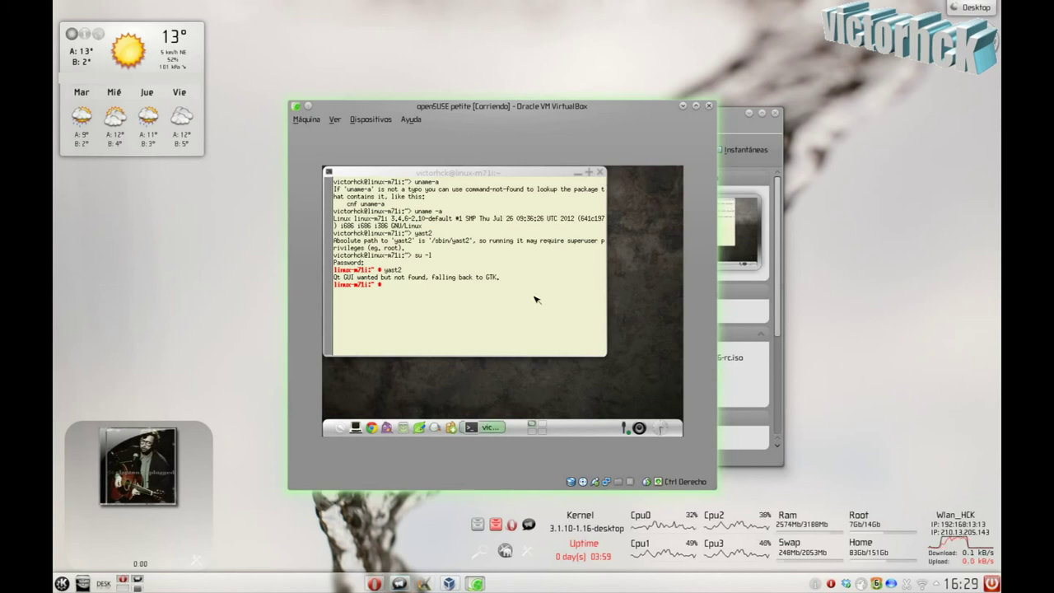
text(exit)
key(Return)
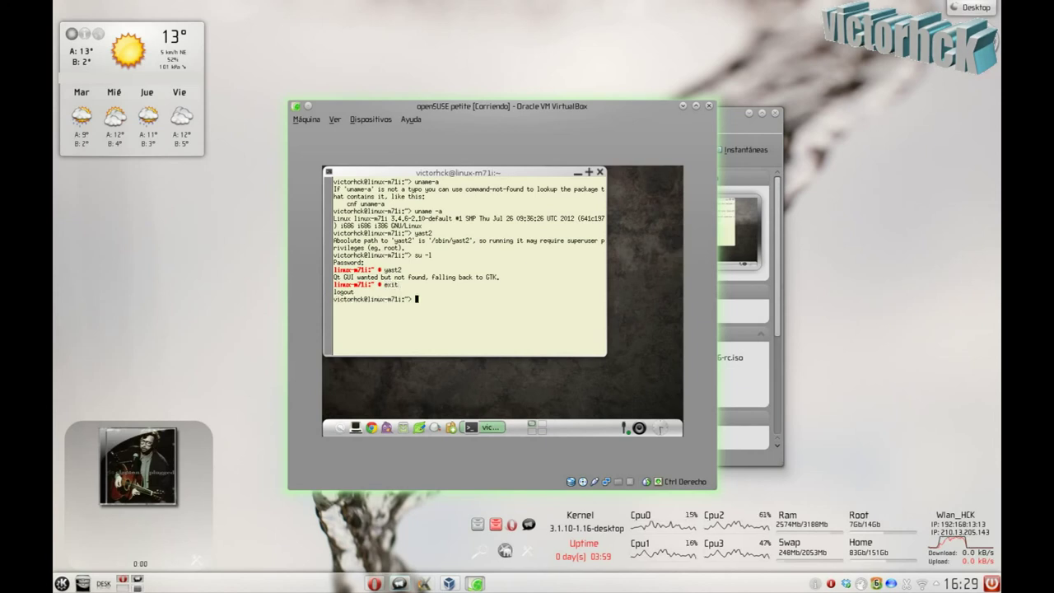
click(577, 172)
Step: Look through the desktop's application categories, including Programming, Internet and System Tools, and the list of open windows
click(340, 428)
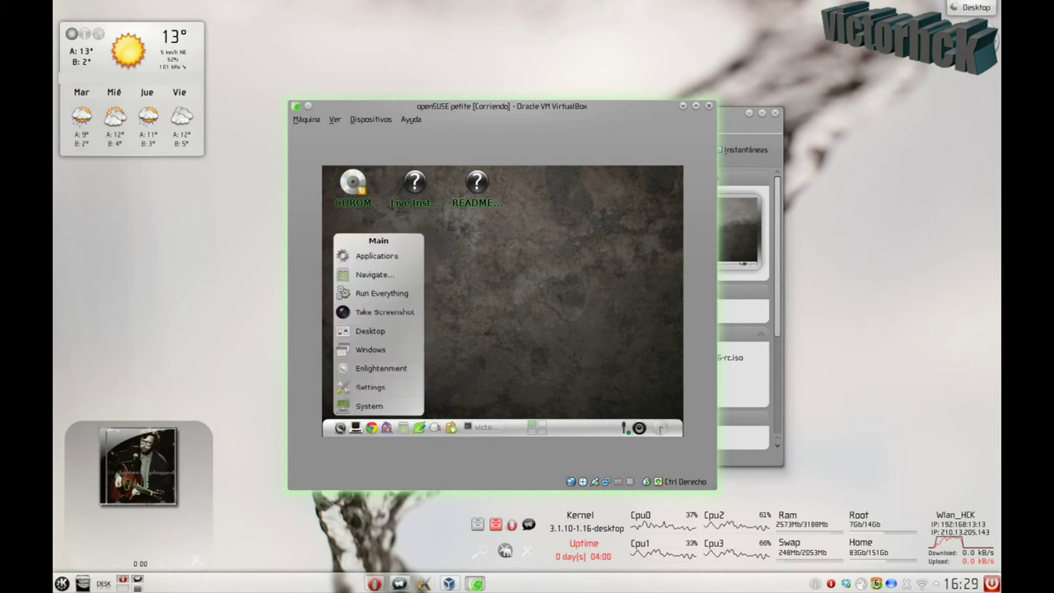
mouse_move(386, 256)
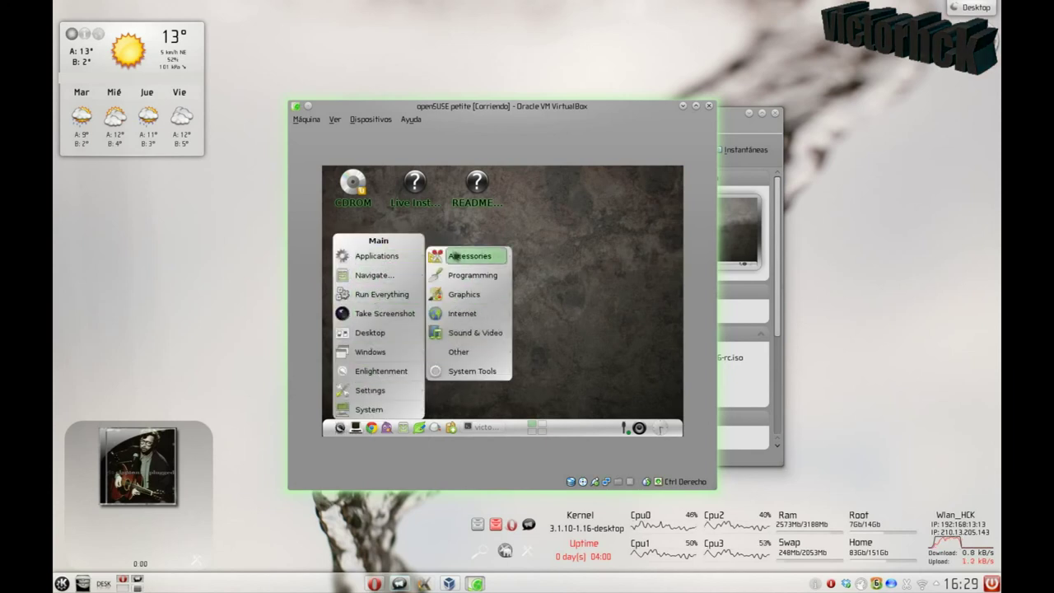
mouse_move(471, 275)
mouse_move(475, 316)
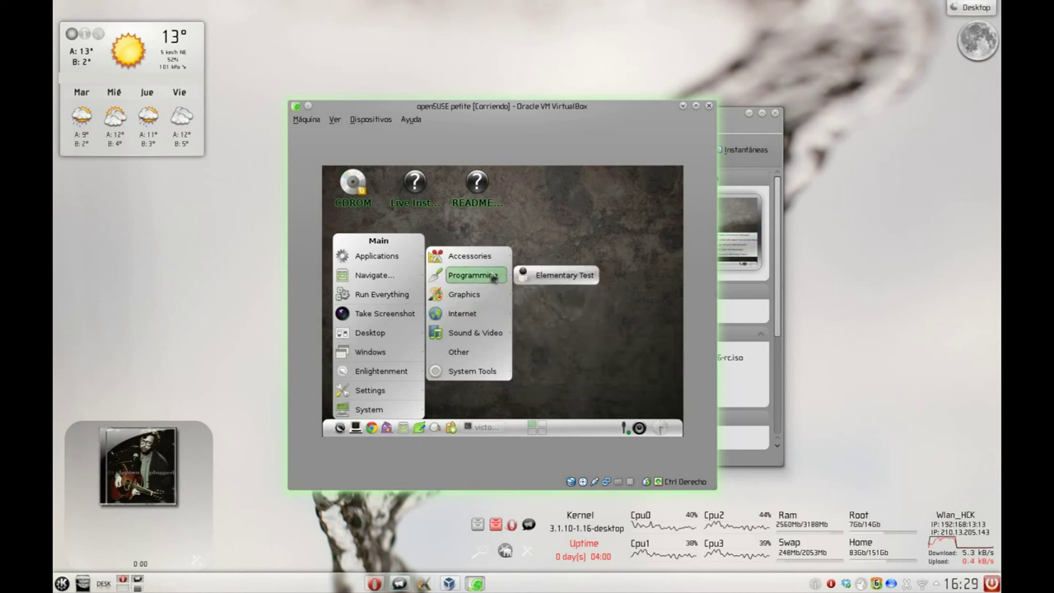
mouse_move(484, 297)
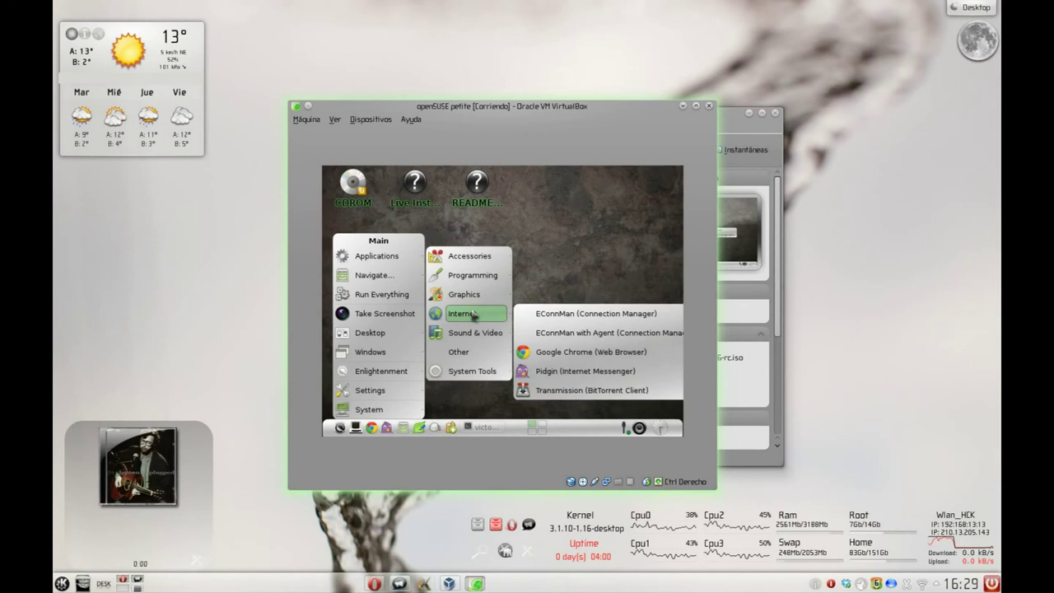
mouse_move(489, 363)
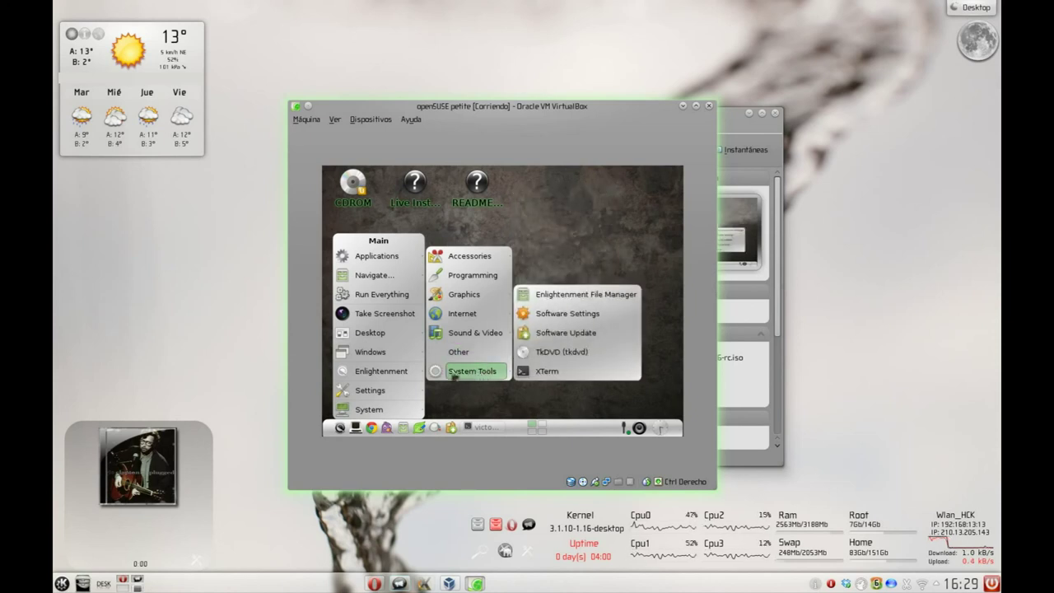
mouse_move(399, 354)
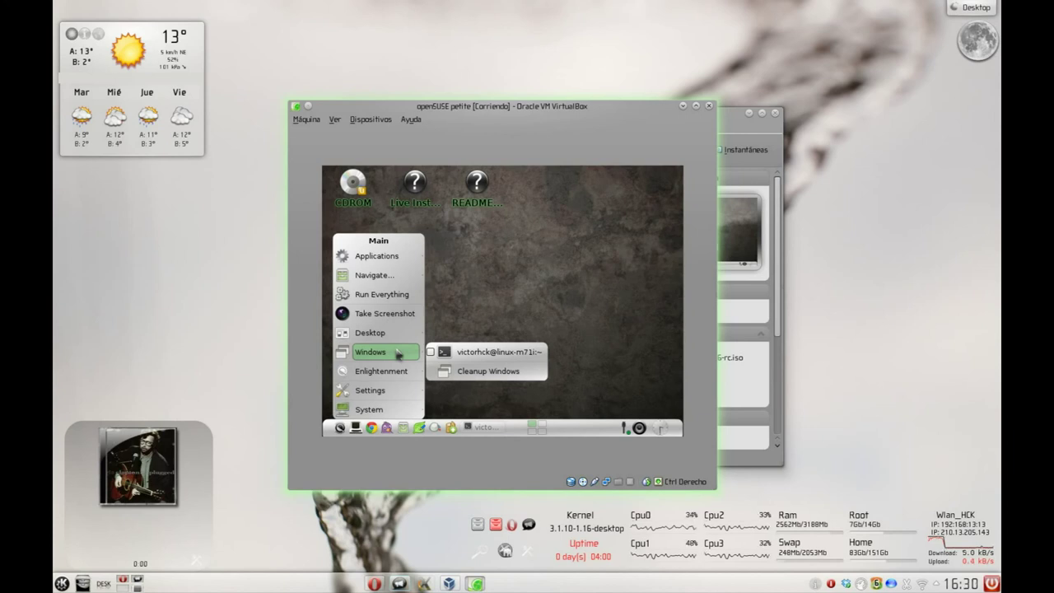
Step: Open the Desktop Gadgets settings, look through the available gadgets and close them without adding any
mouse_move(390, 333)
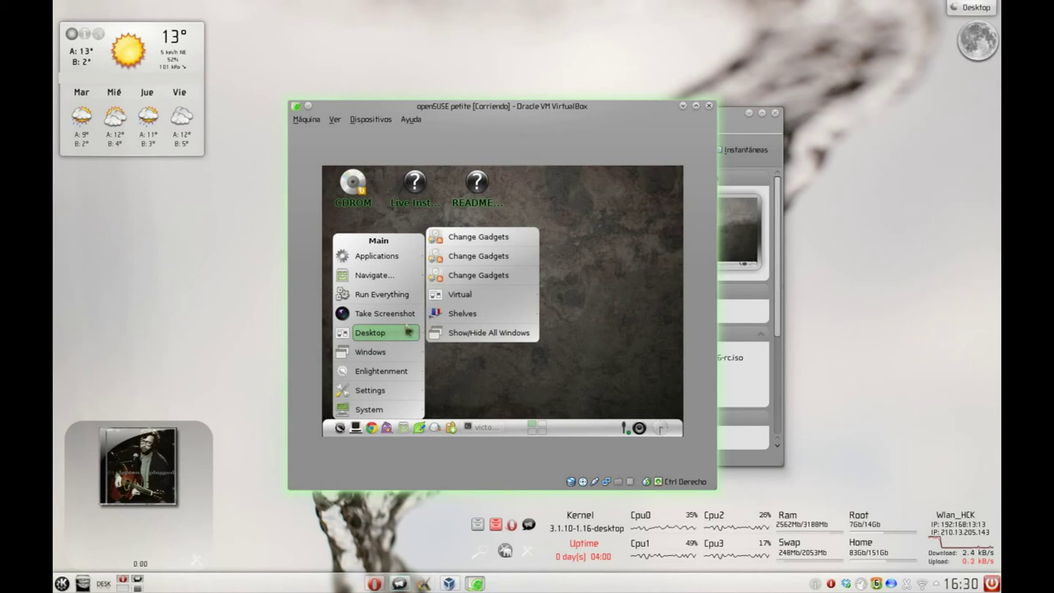
click(494, 241)
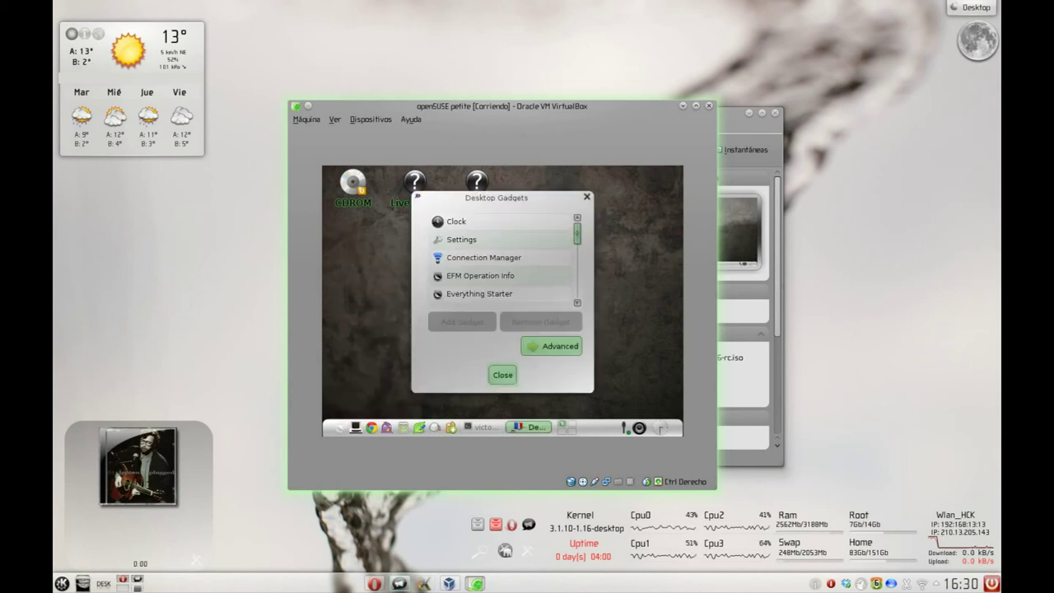
drag(575, 237, 585, 291)
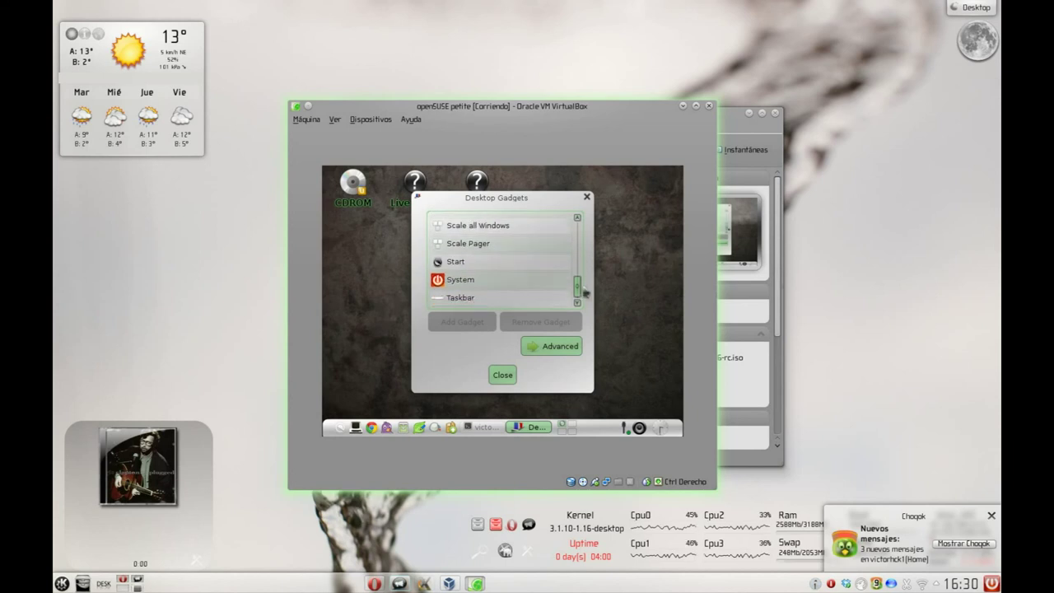
click(508, 376)
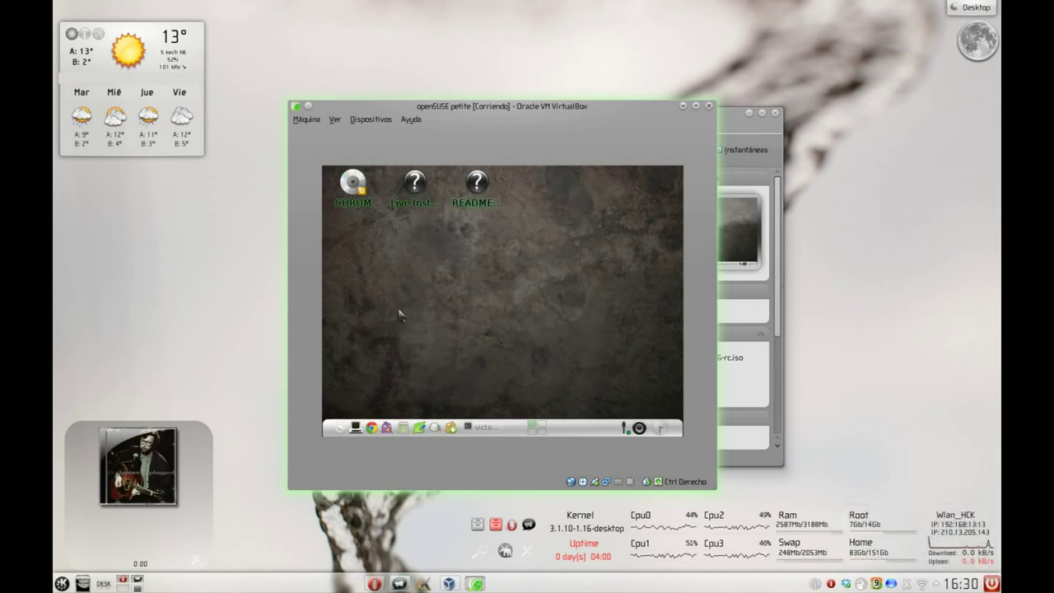
Step: Look through the main menu's Navigate, Enlightenment, Settings and System entries and close it without choosing anything
click(339, 427)
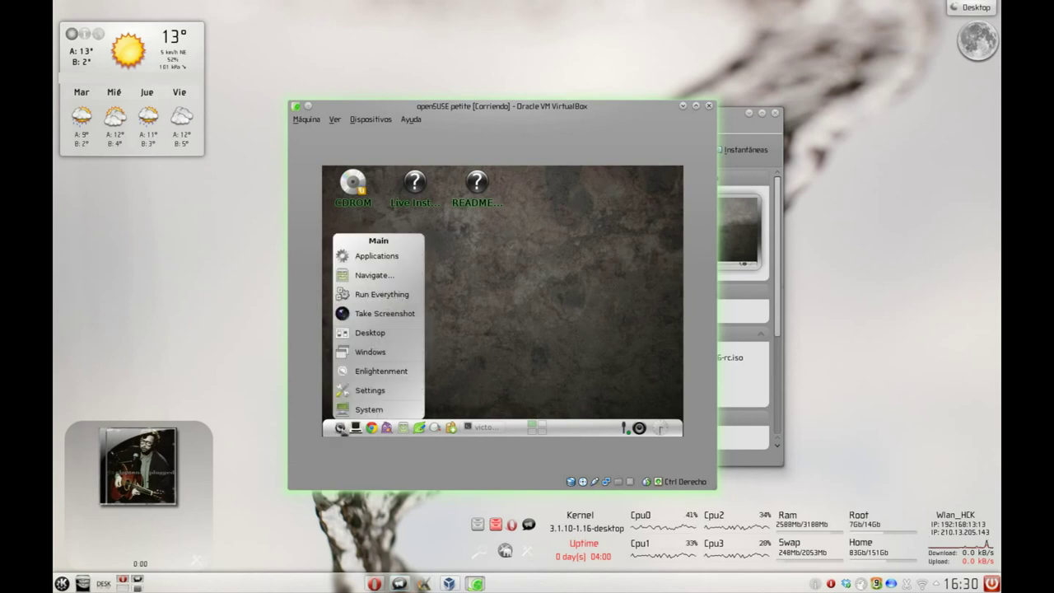
mouse_move(381, 276)
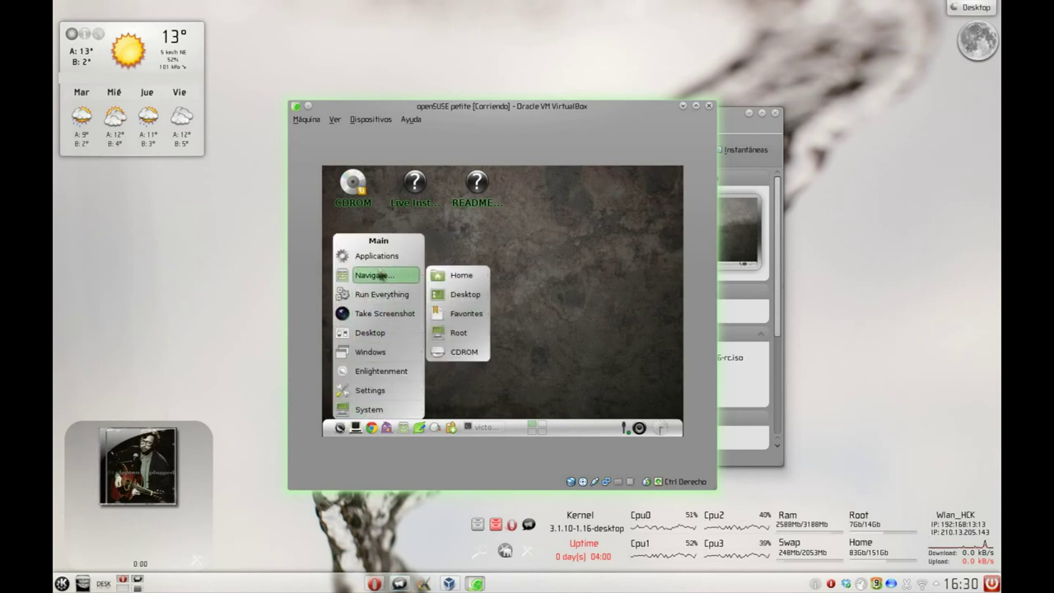
mouse_move(384, 372)
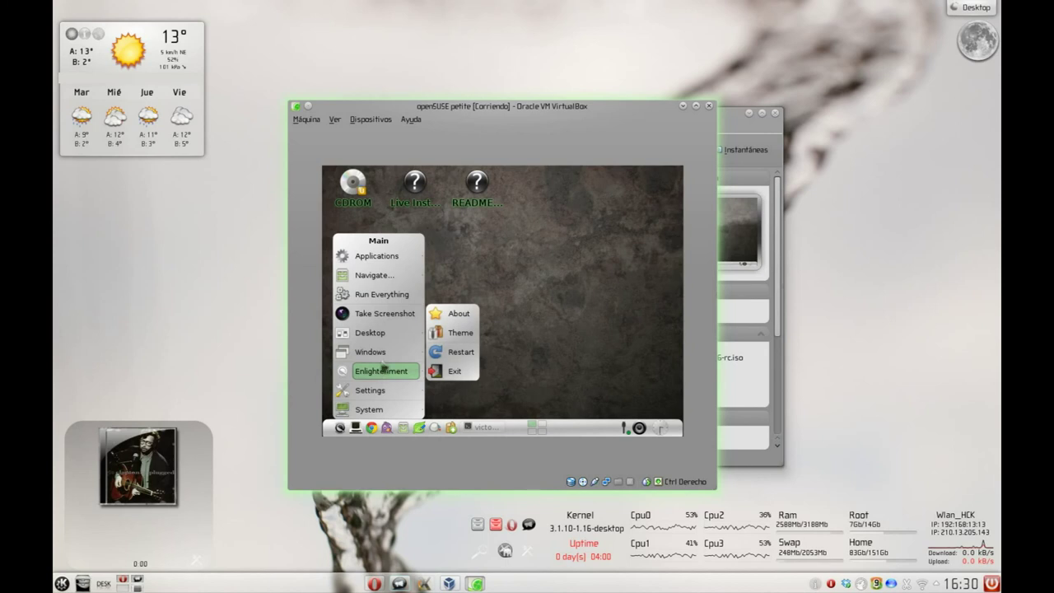
mouse_move(385, 393)
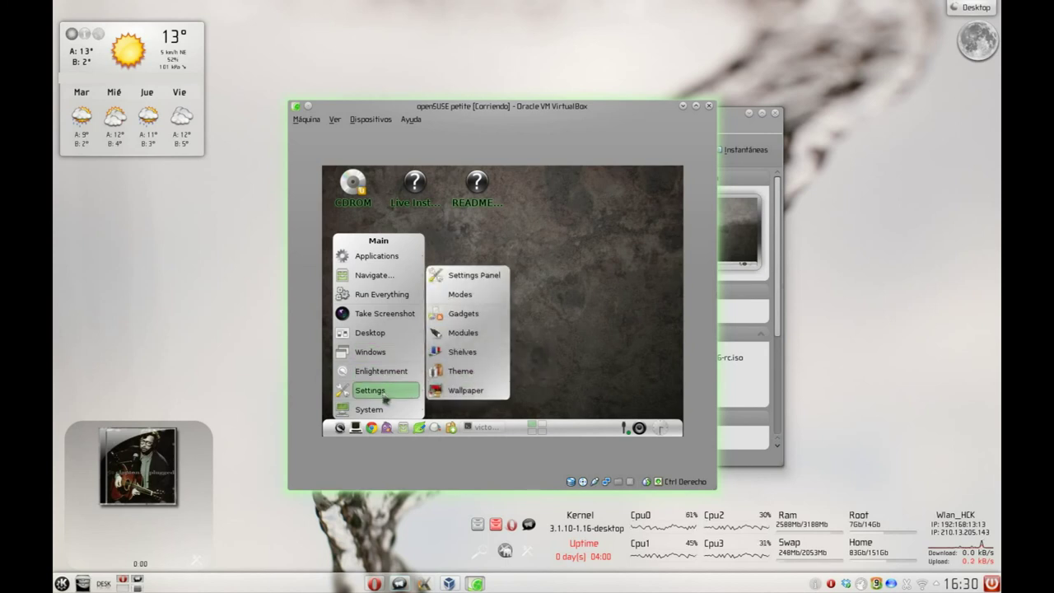
mouse_move(396, 413)
key(Escape)
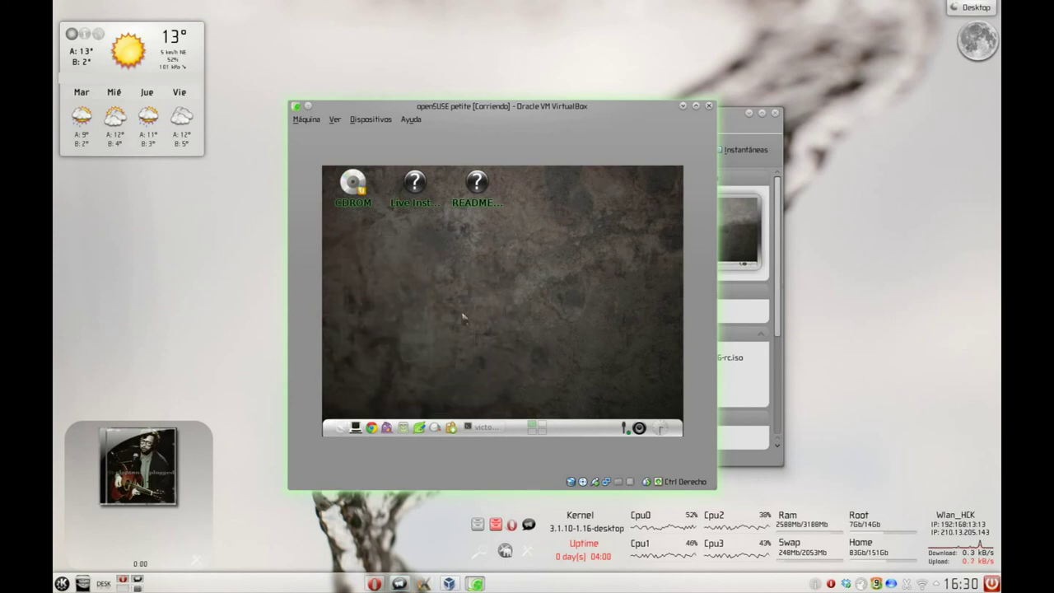
Step: Launch Firefox from a new terminal with the command firefox and accept making it the default browser
click(355, 427)
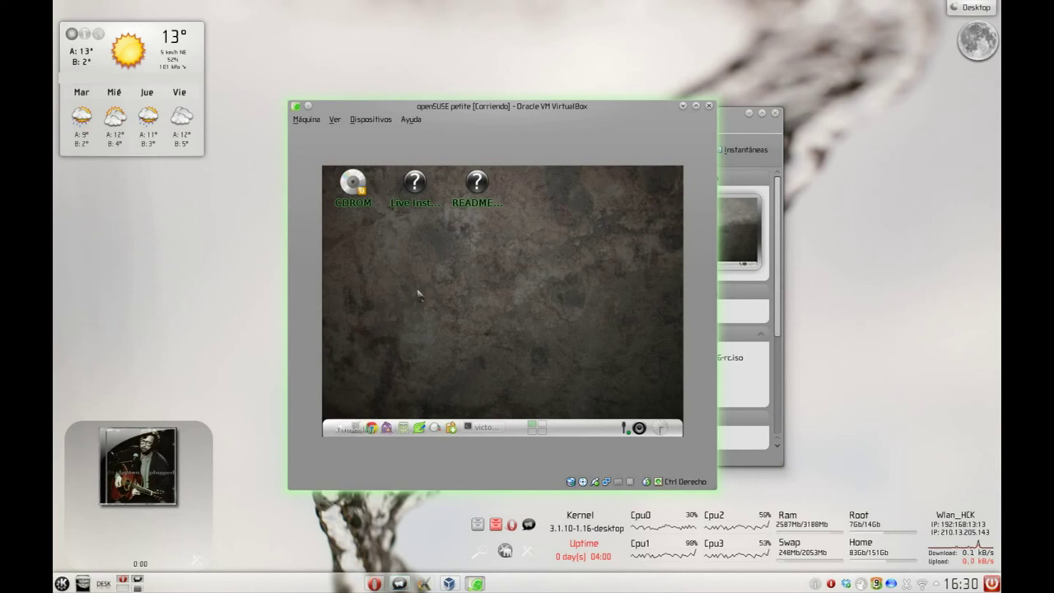
text(surefo)
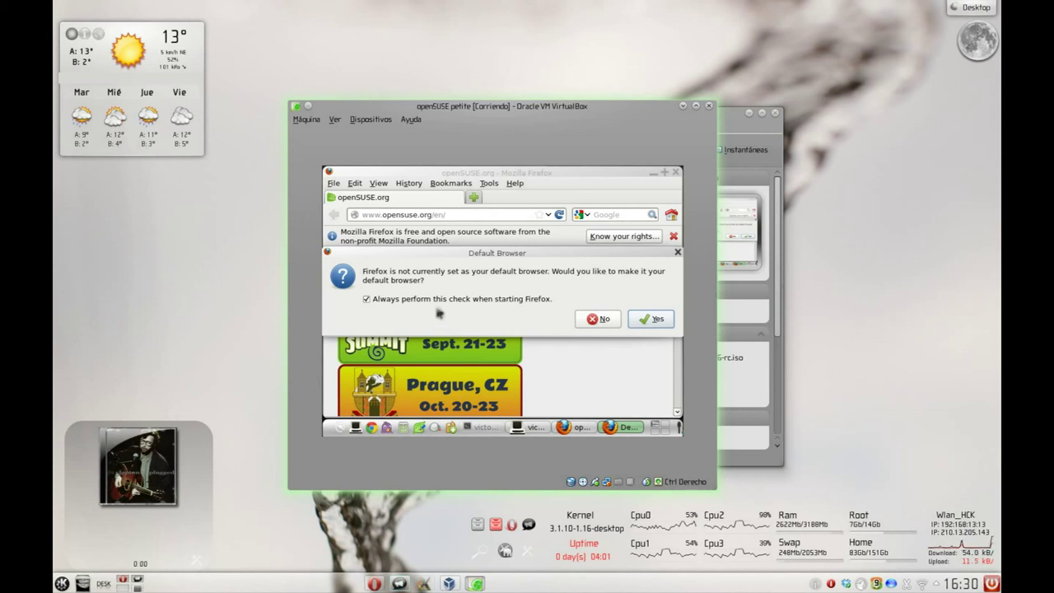
click(651, 321)
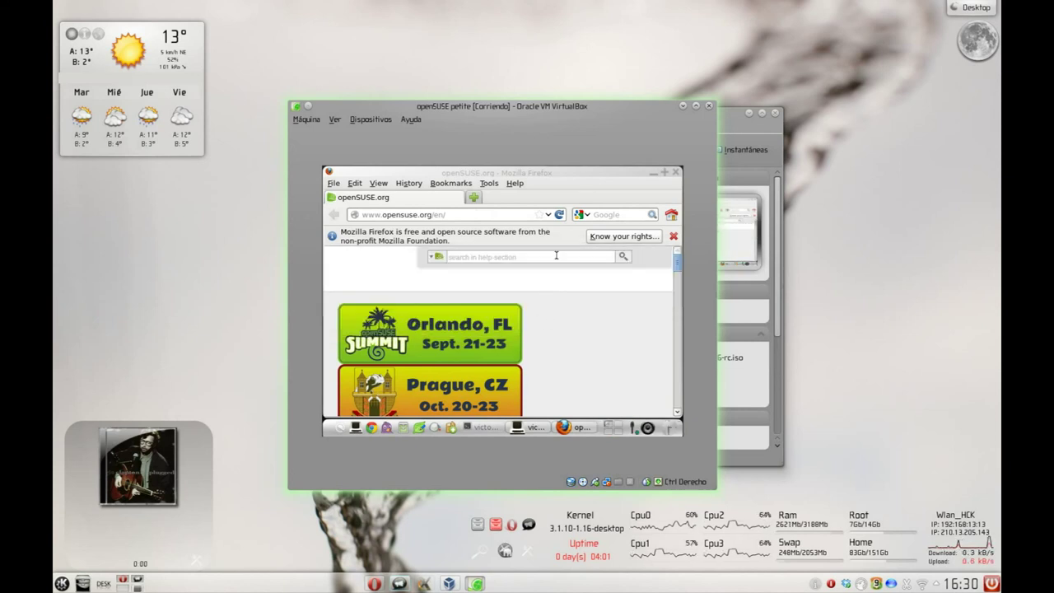
drag(677, 267, 679, 288)
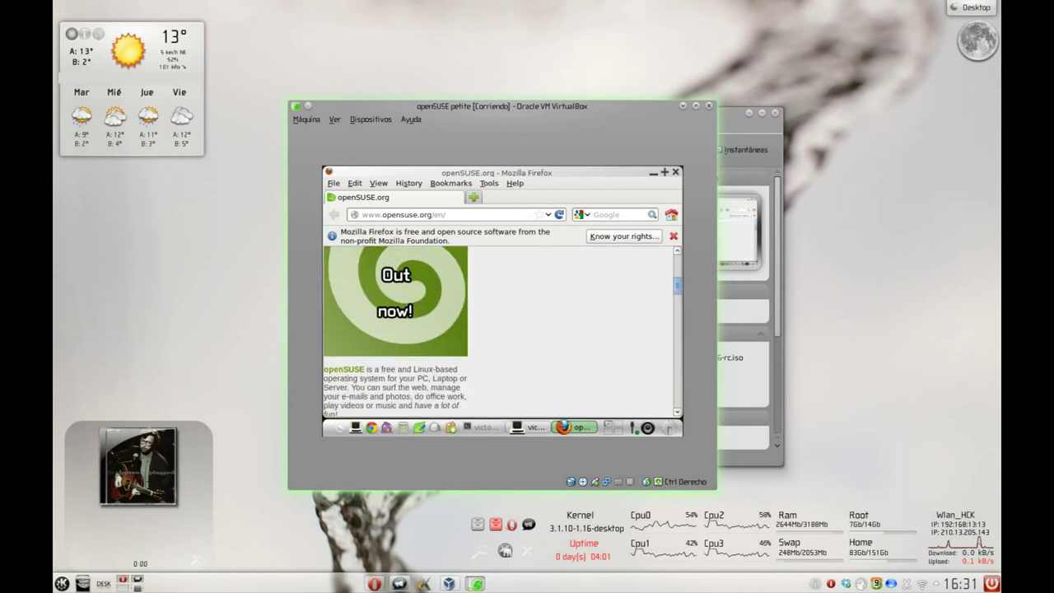
Step: Load victorhckinthefreeworld.wordpress.com in a new browser tab
click(474, 198)
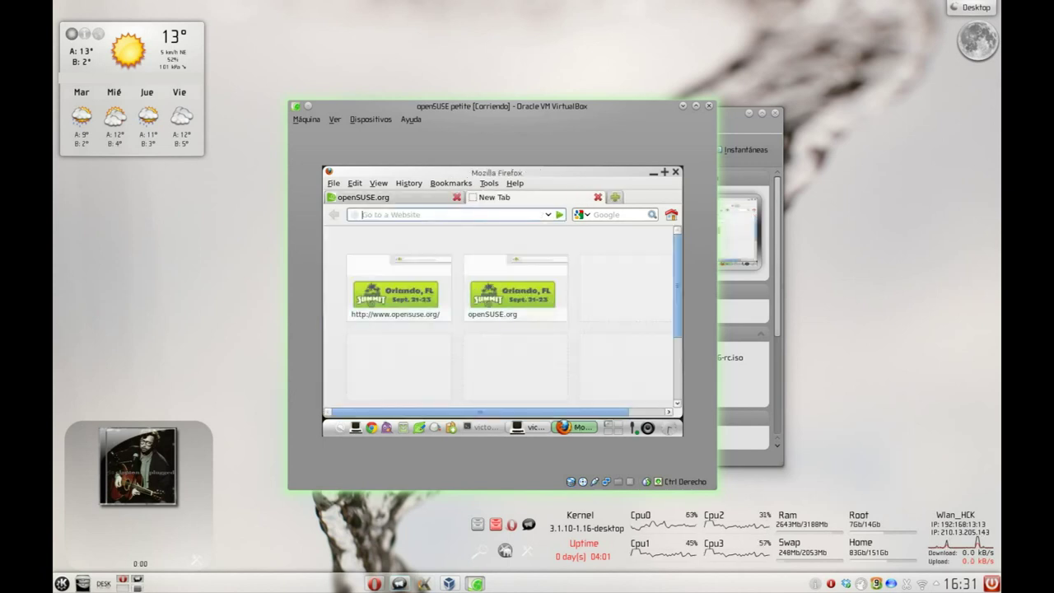
text(vic)
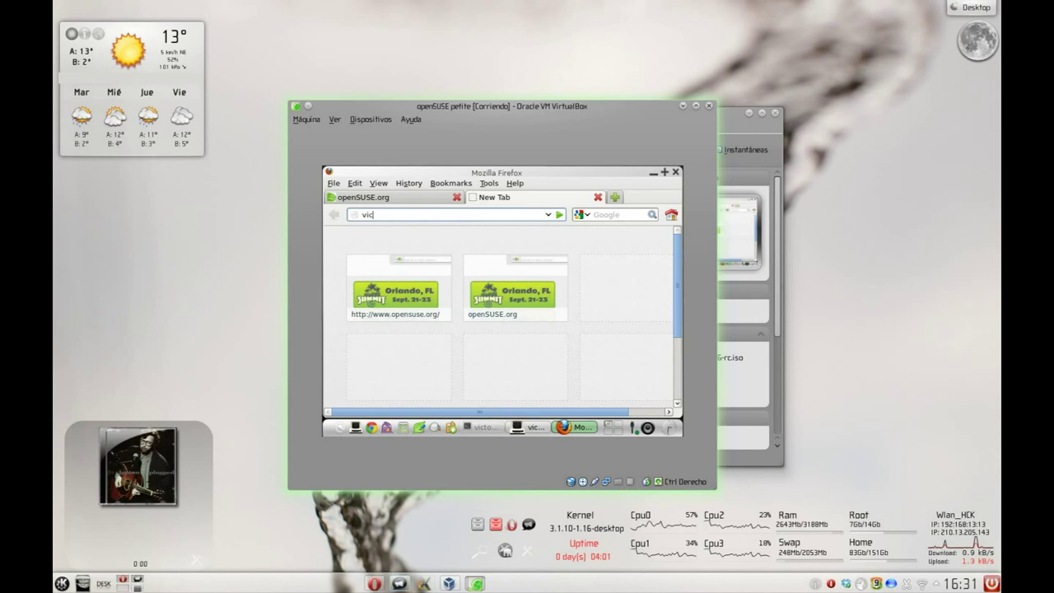
text(torhckinthefreeworld.wordpress.com)
key(Return)
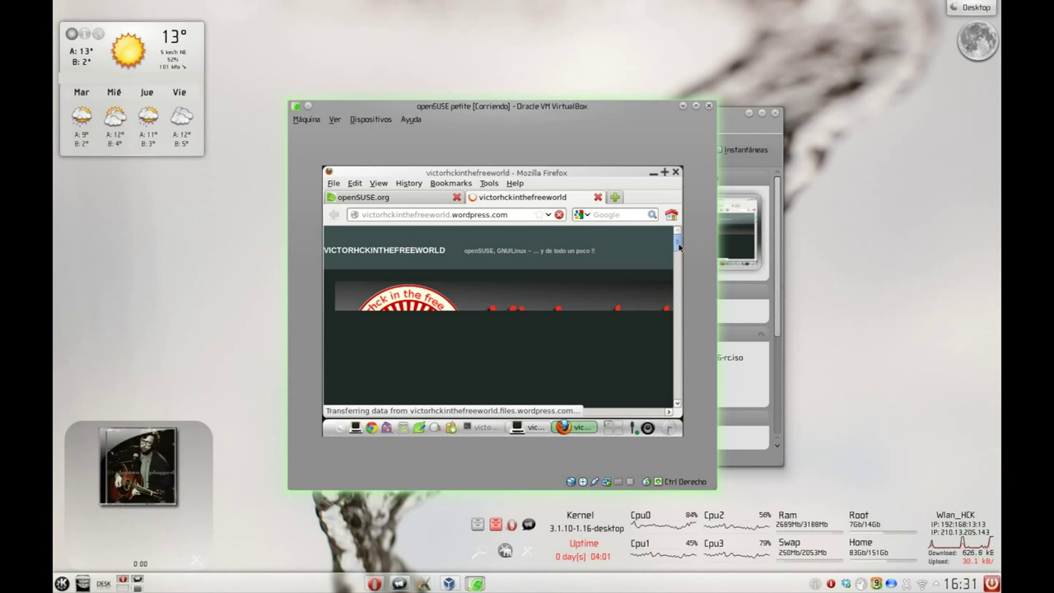
Step: Examine how the blog's posts, images and embedded videos display throughout the page
scroll(679, 246, down, 3)
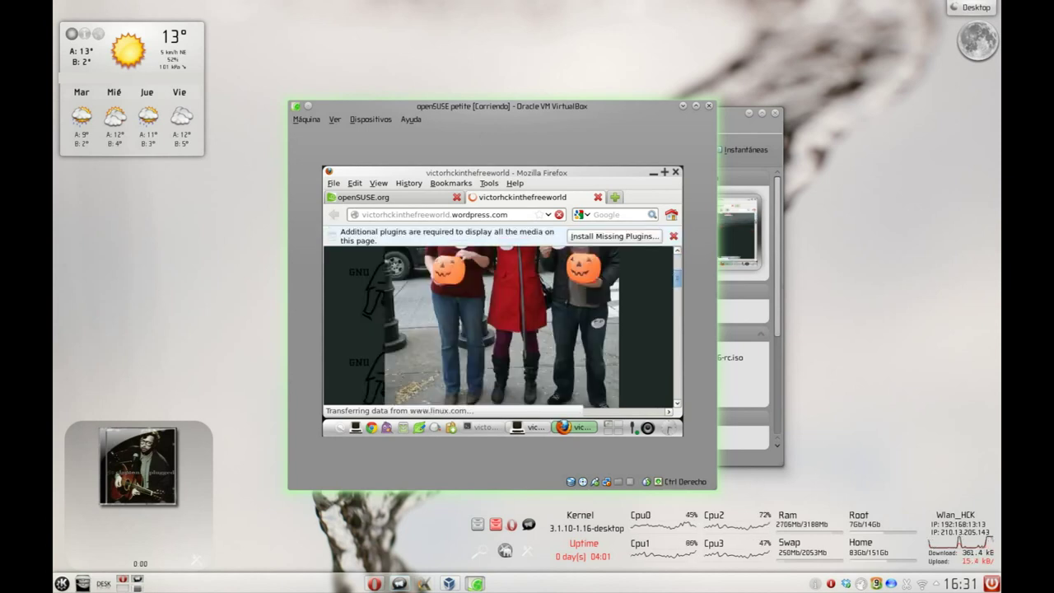
scroll(502, 327, up, 10)
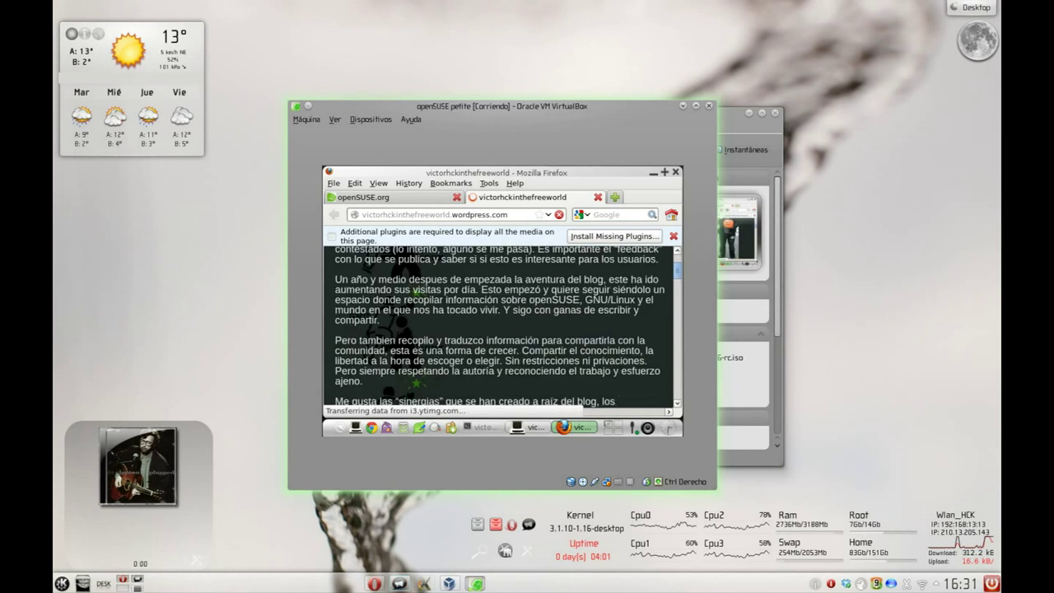
scroll(502, 327, down, 10)
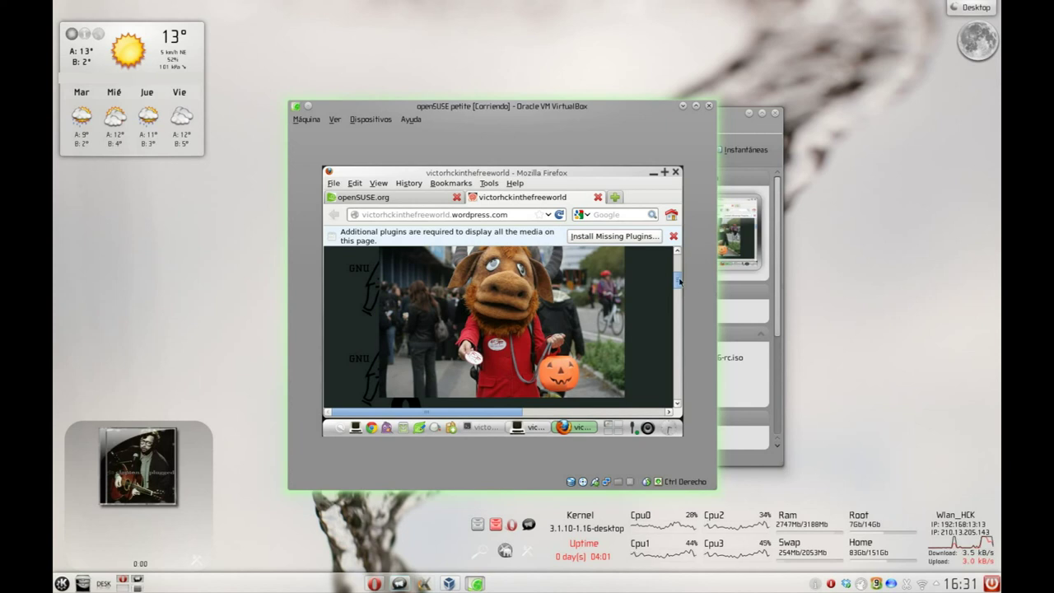
scroll(680, 287, down, 5)
scroll(680, 286, down, 5)
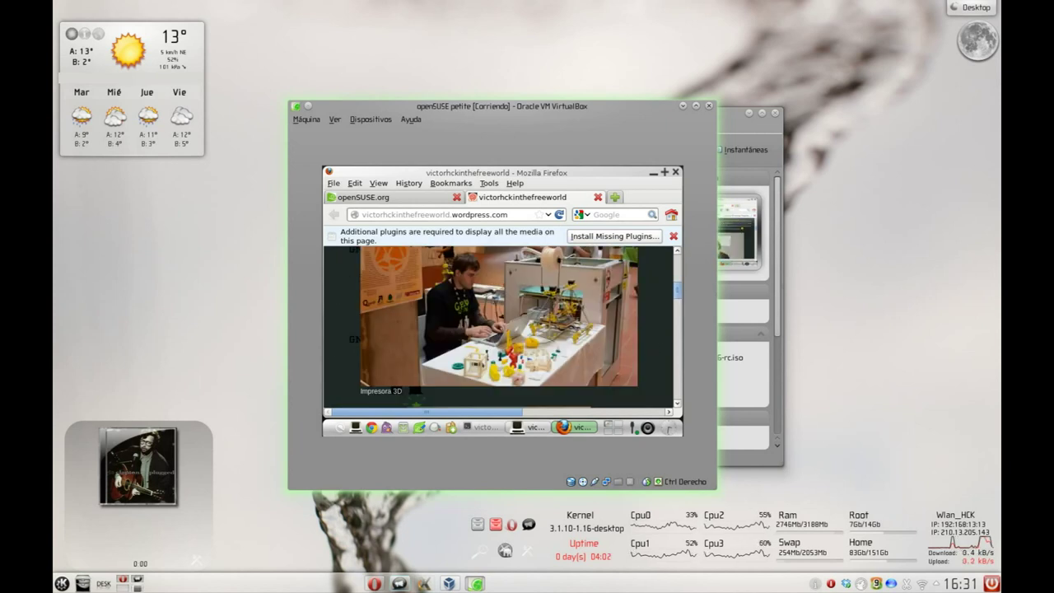
scroll(680, 286, up, 3)
scroll(680, 287, up, 3)
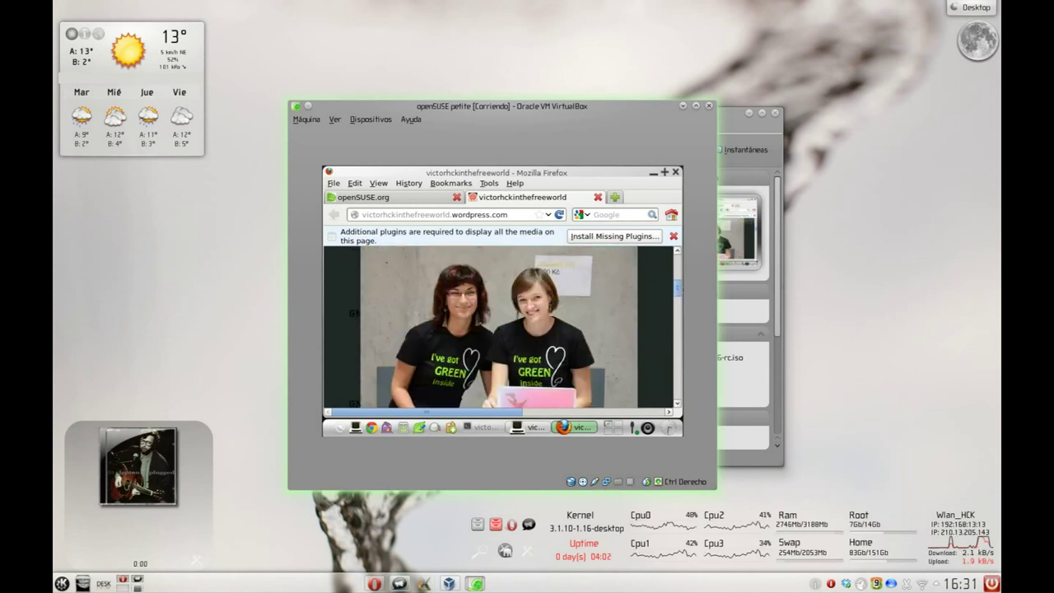
scroll(680, 288, down, 6)
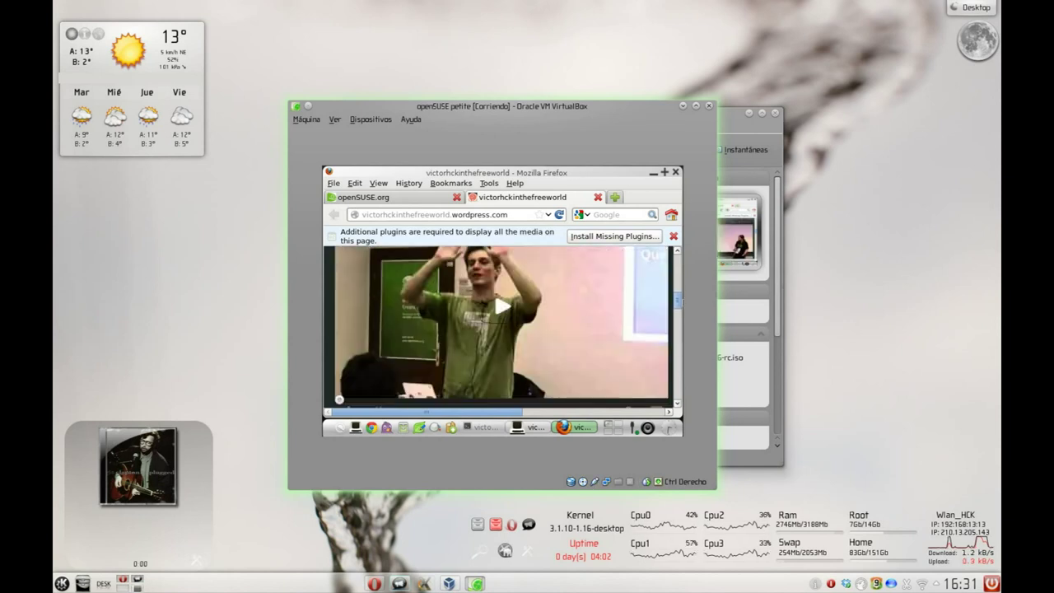
scroll(680, 288, down, 10)
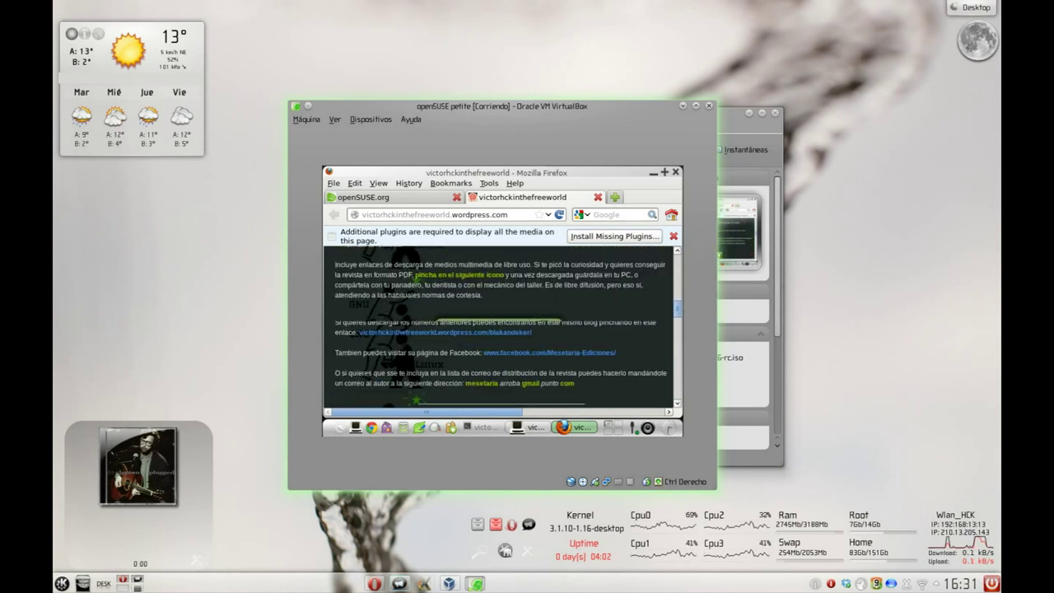
scroll(677, 258, down, 10)
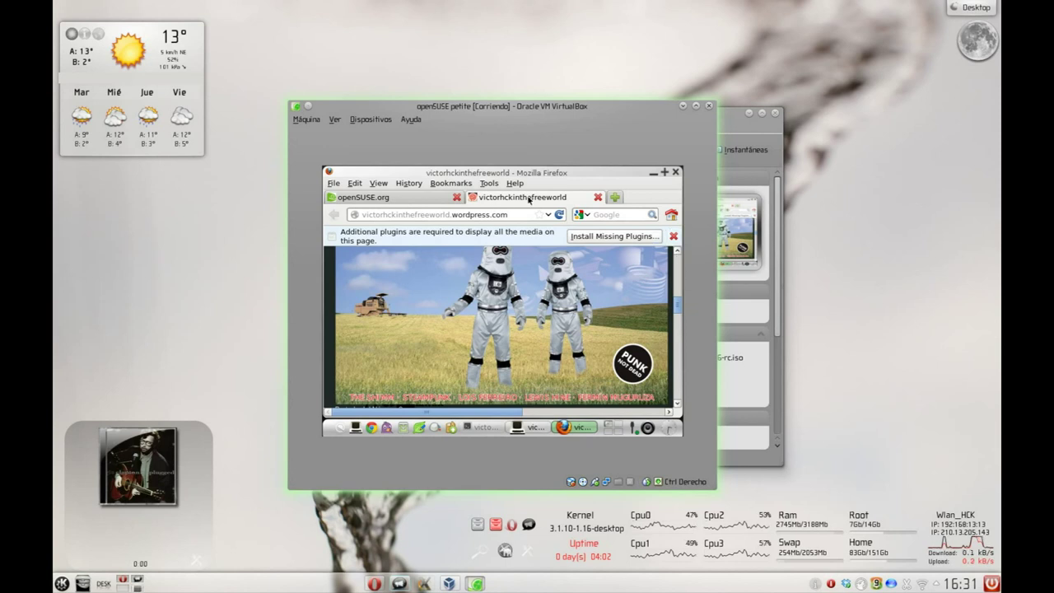
Step: Close the blog's tab and minimize the Firefox window
click(597, 197)
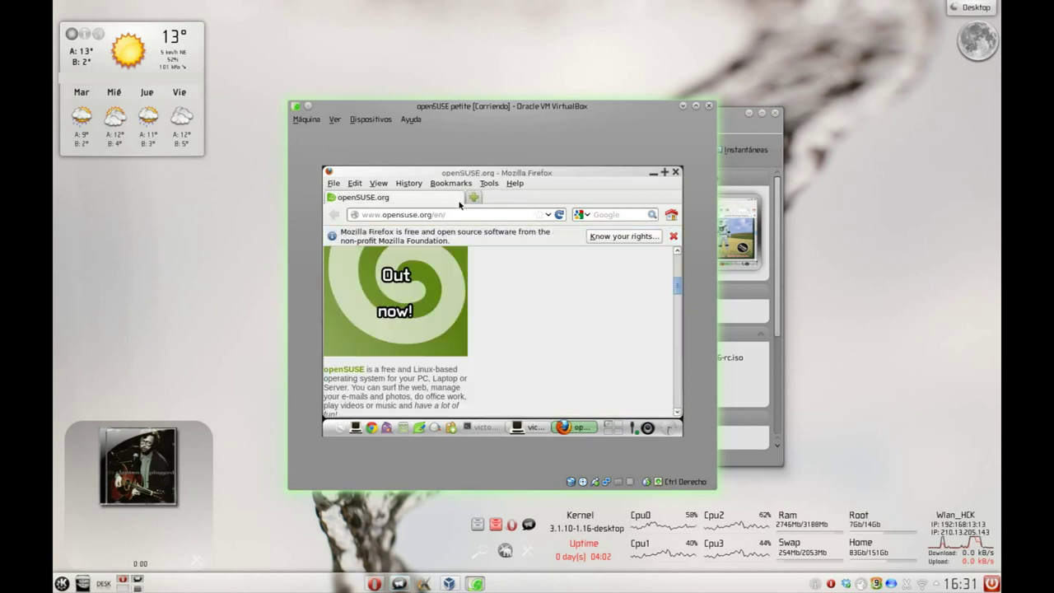
click(675, 172)
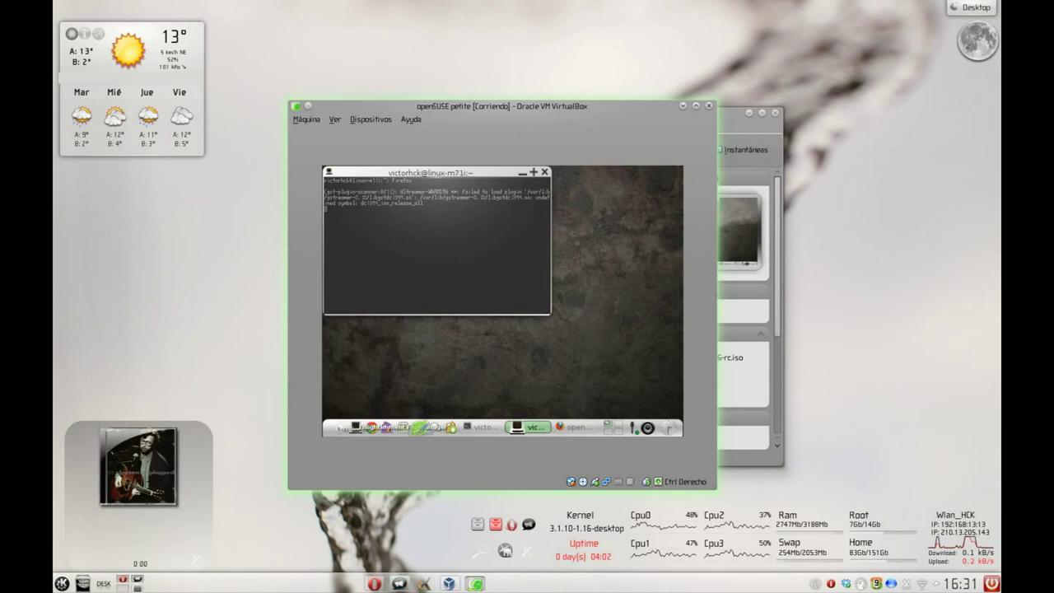
Step: Show the main menu on the empty desktop area and examine its Desktop, Enlightenment, Settings and System submenus
click(340, 427)
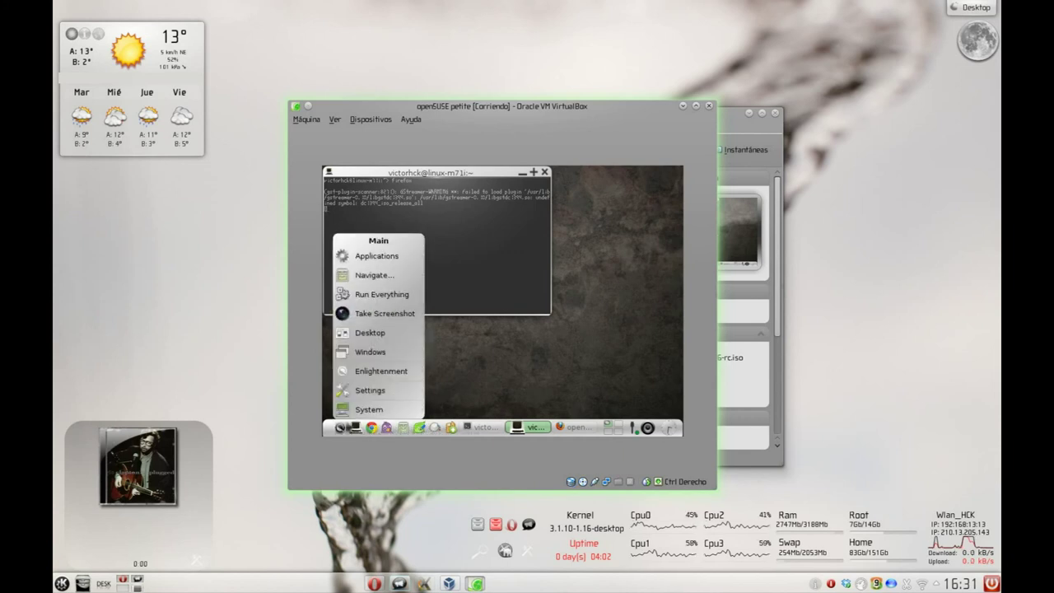
click(619, 301)
click(620, 302)
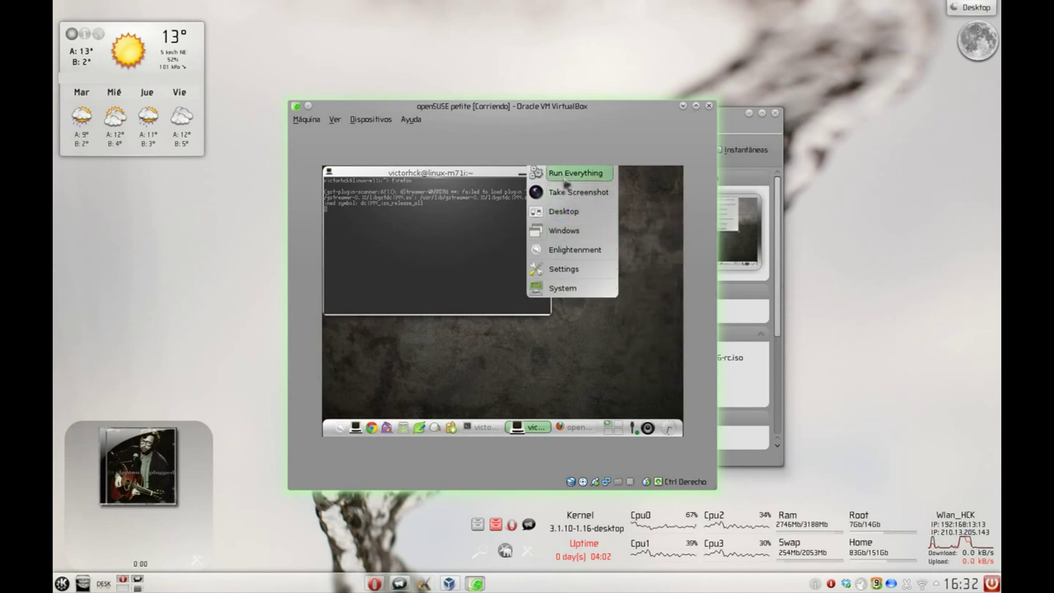
mouse_move(564, 212)
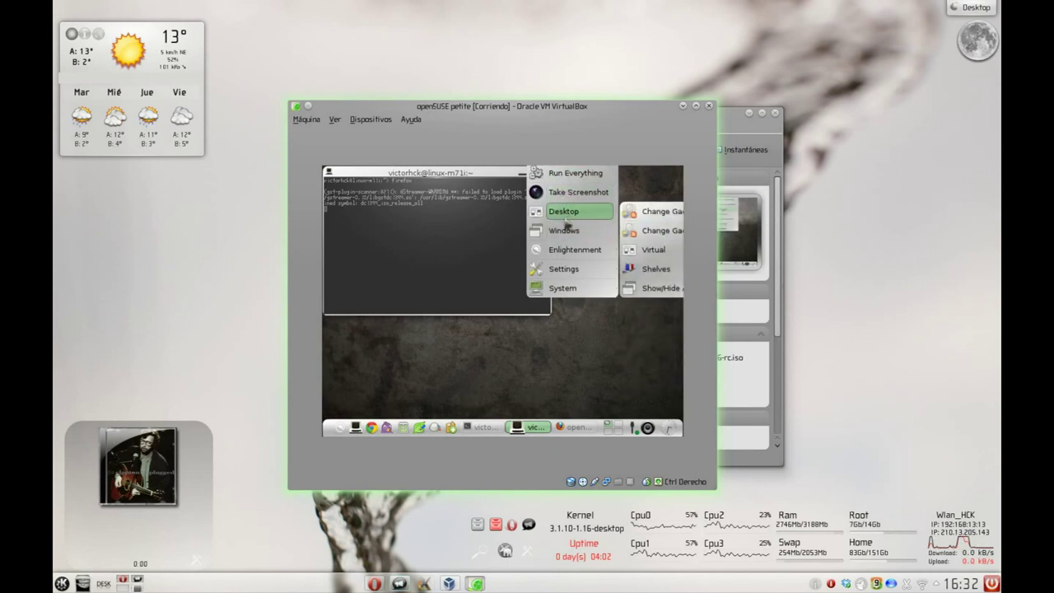
mouse_move(572, 235)
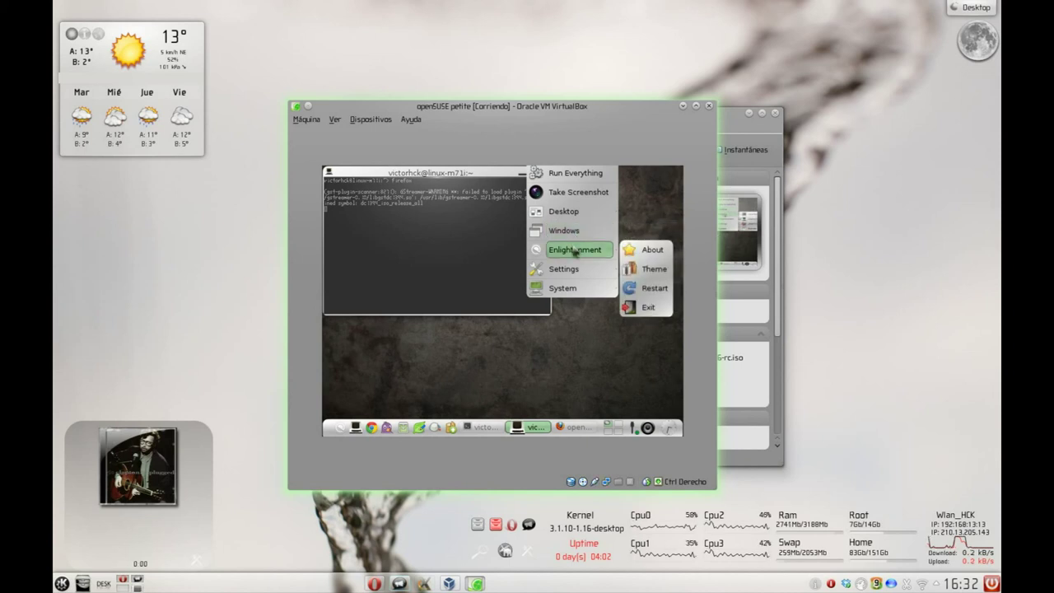
mouse_move(571, 271)
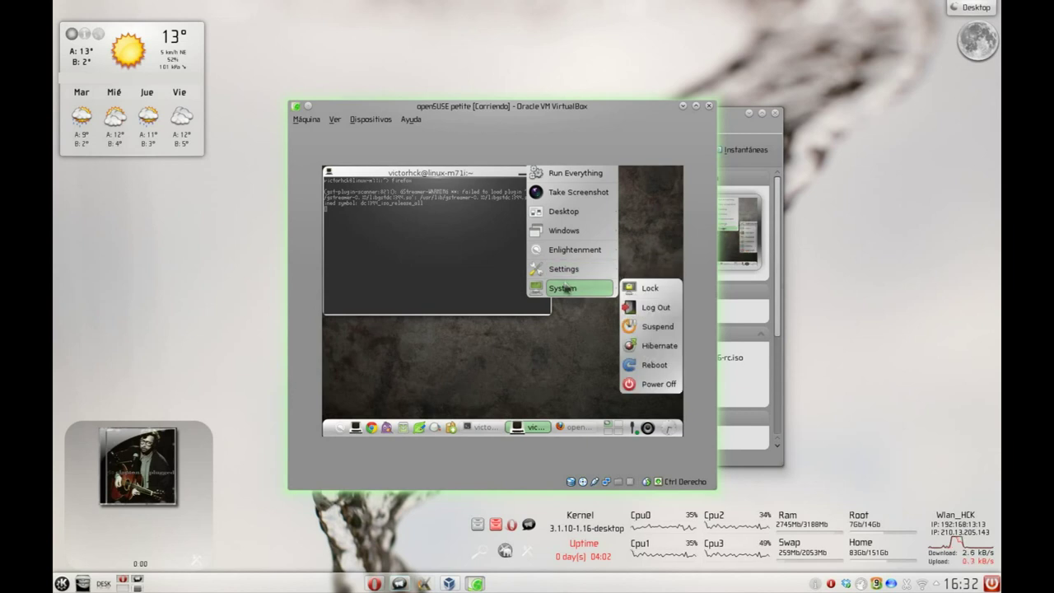
click(535, 371)
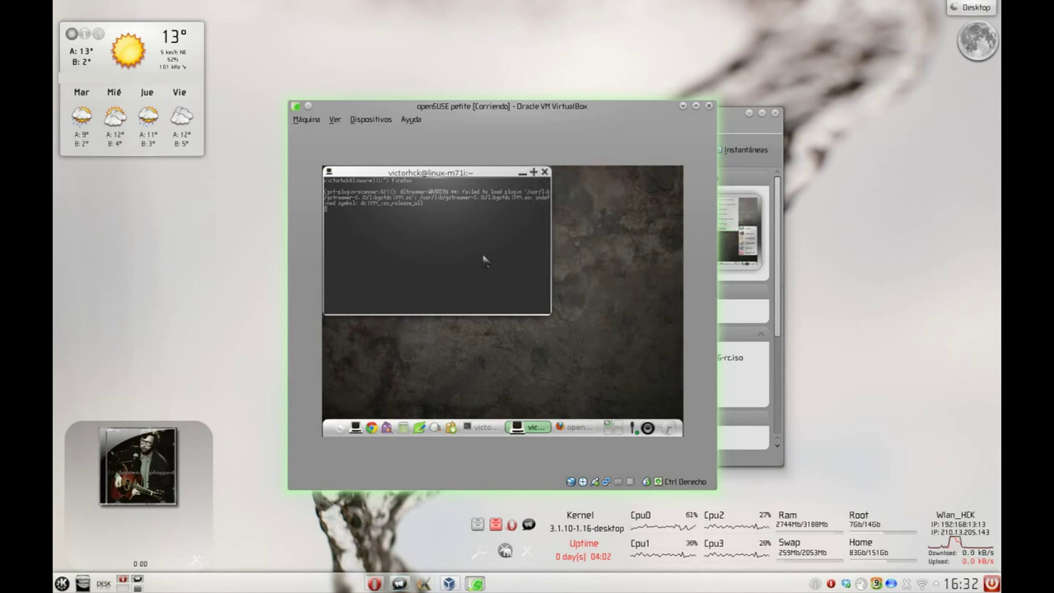
Step: Minimize the terminal and look through the application categories, including Accessories and System Tools
click(522, 172)
click(337, 427)
mouse_move(375, 256)
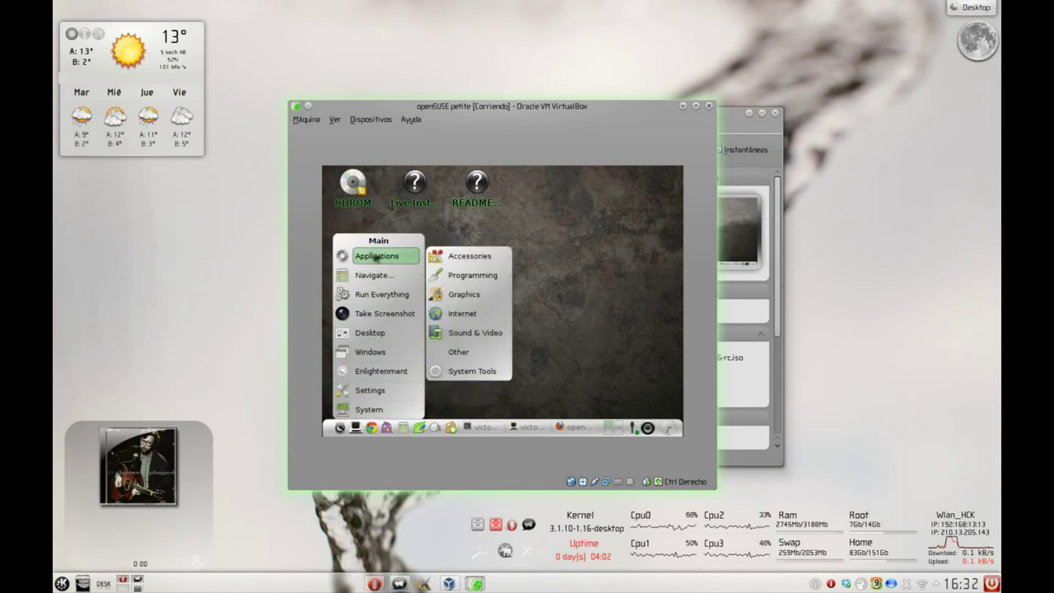
mouse_move(451, 257)
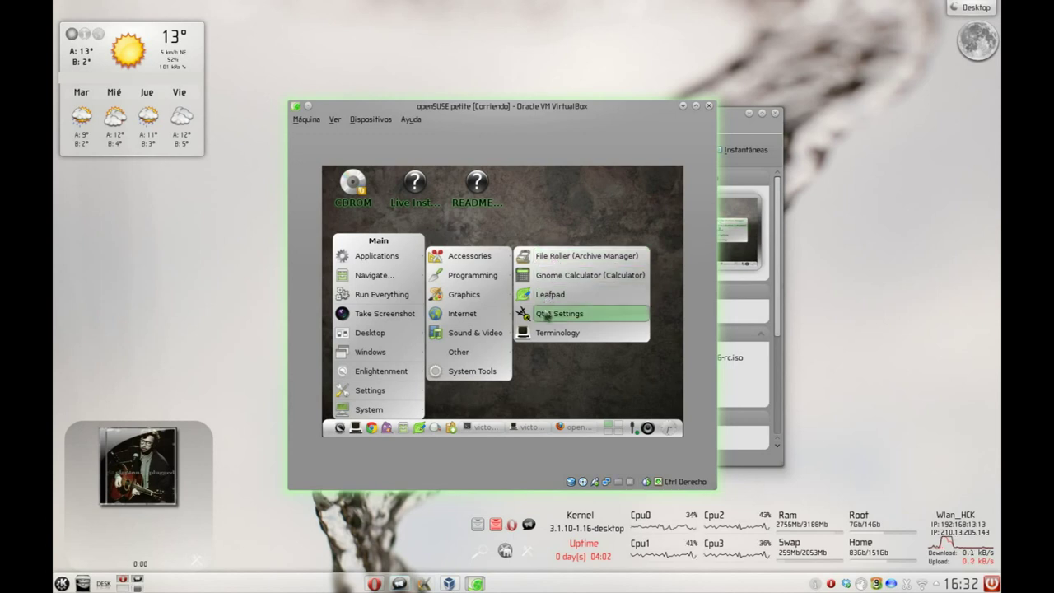
mouse_move(484, 284)
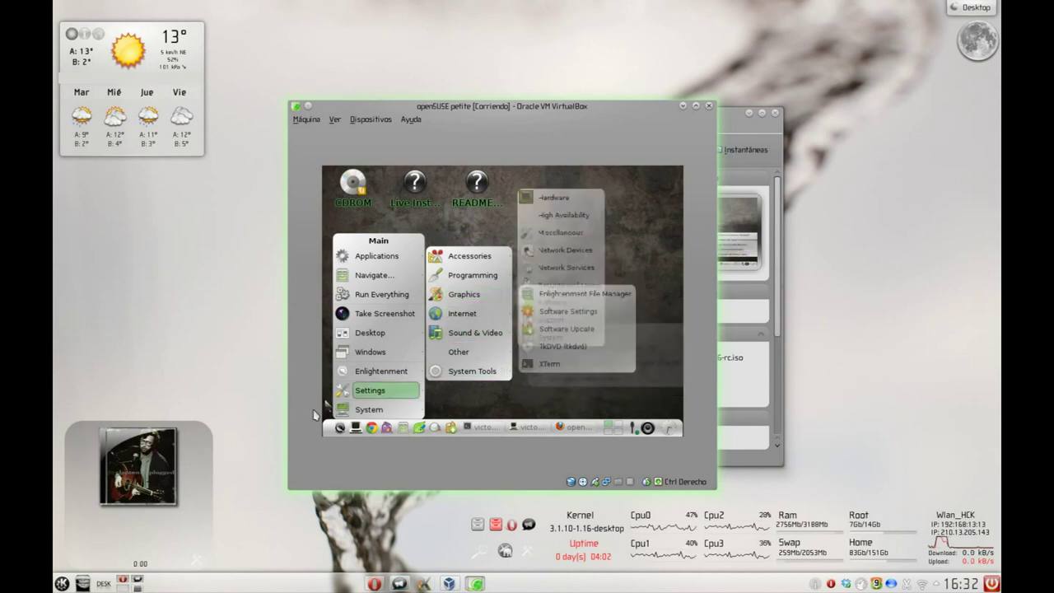
click(340, 428)
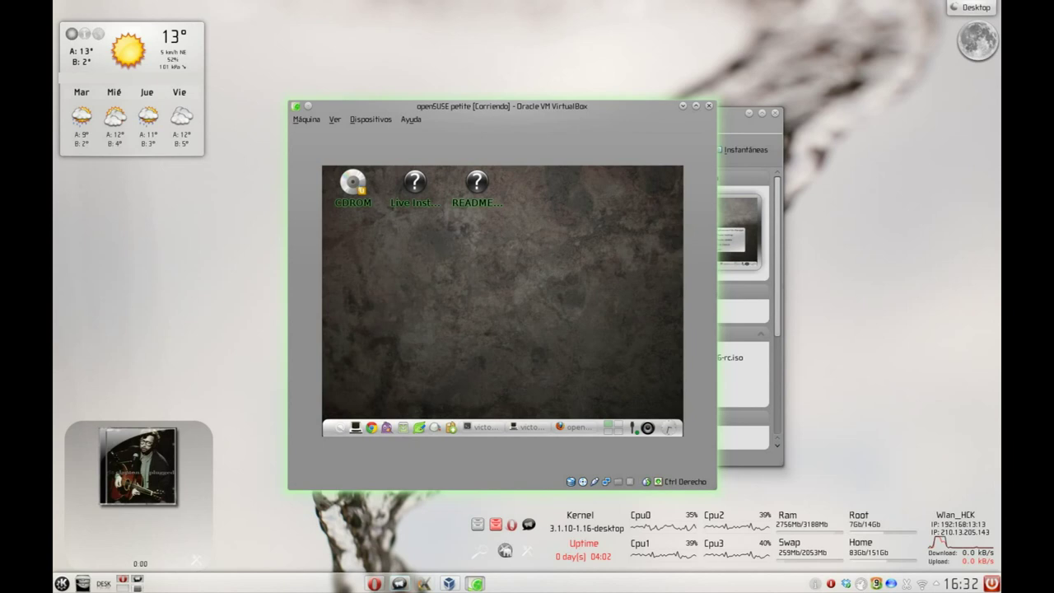
Step: Show the shelf's settings, review its Stacking options and close the dialog without changing anything
right_click(340, 428)
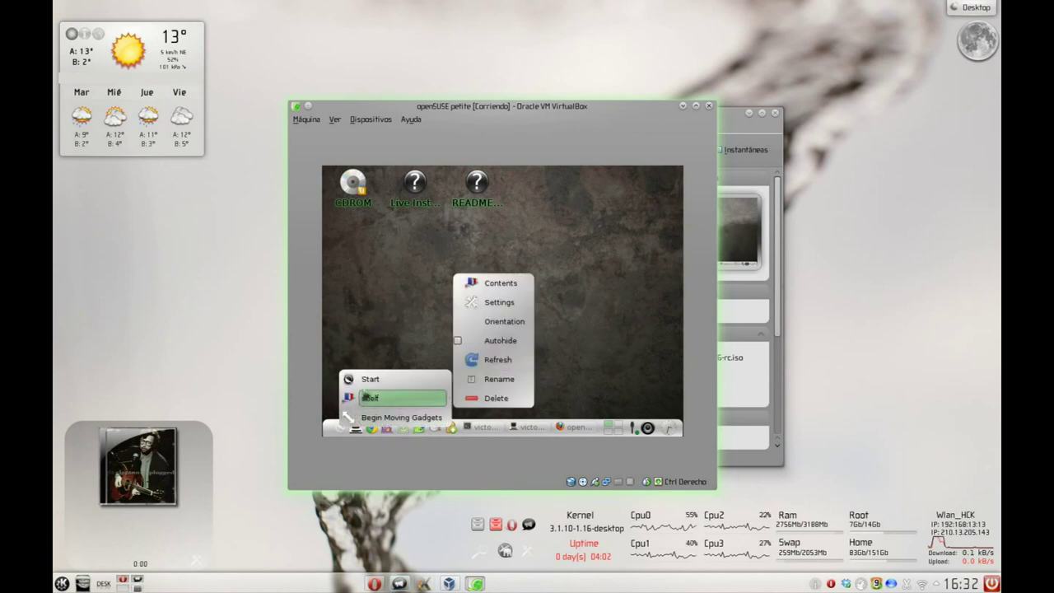
mouse_move(372, 399)
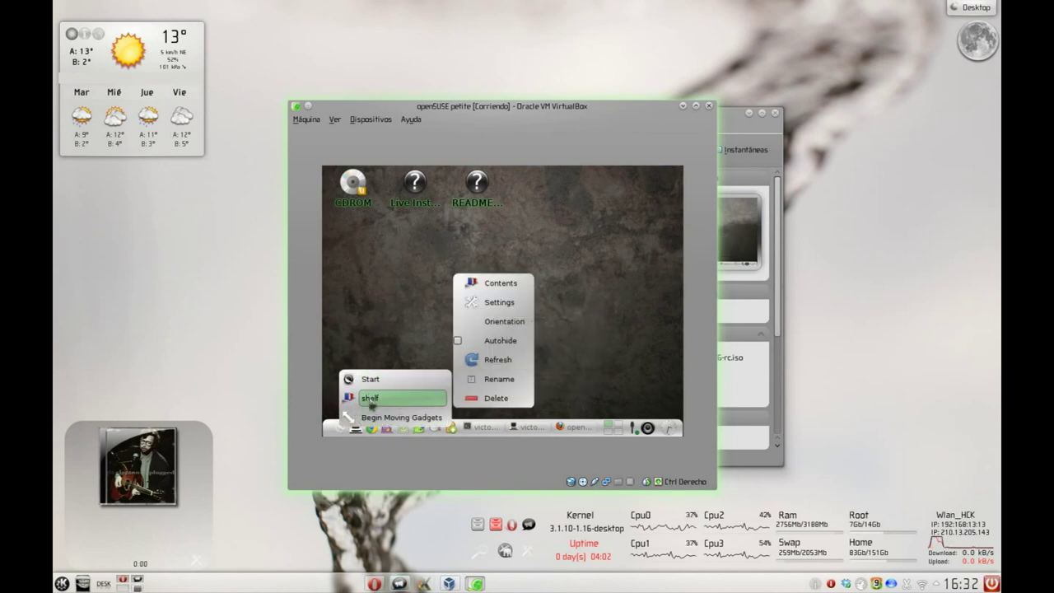
click(499, 304)
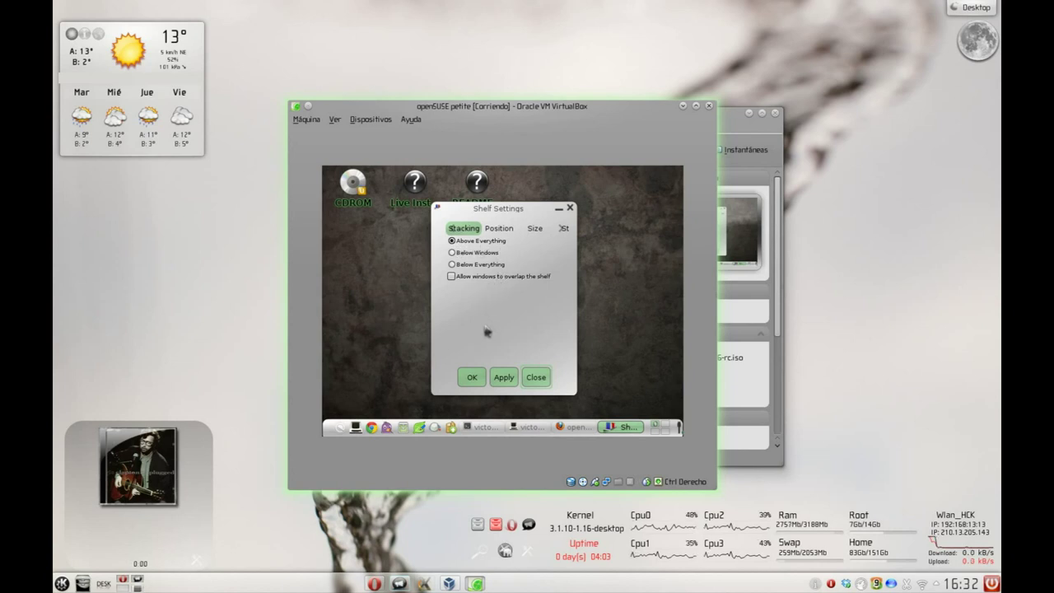
click(536, 377)
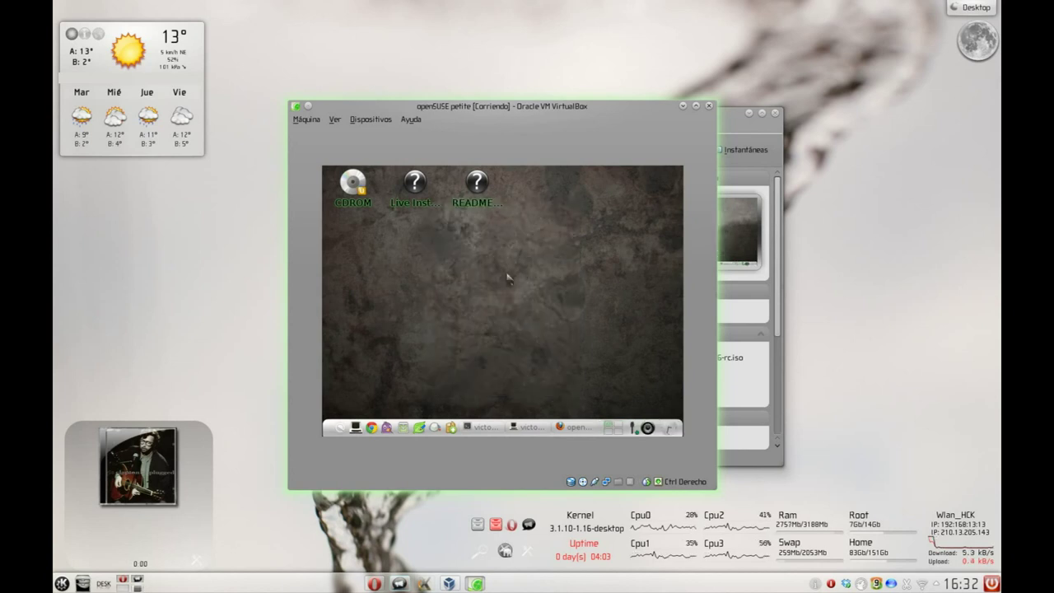
Step: Restore the minimized terminal and enter the lines "Have a lot of fun!!!" and ";)" at the prompt
click(498, 428)
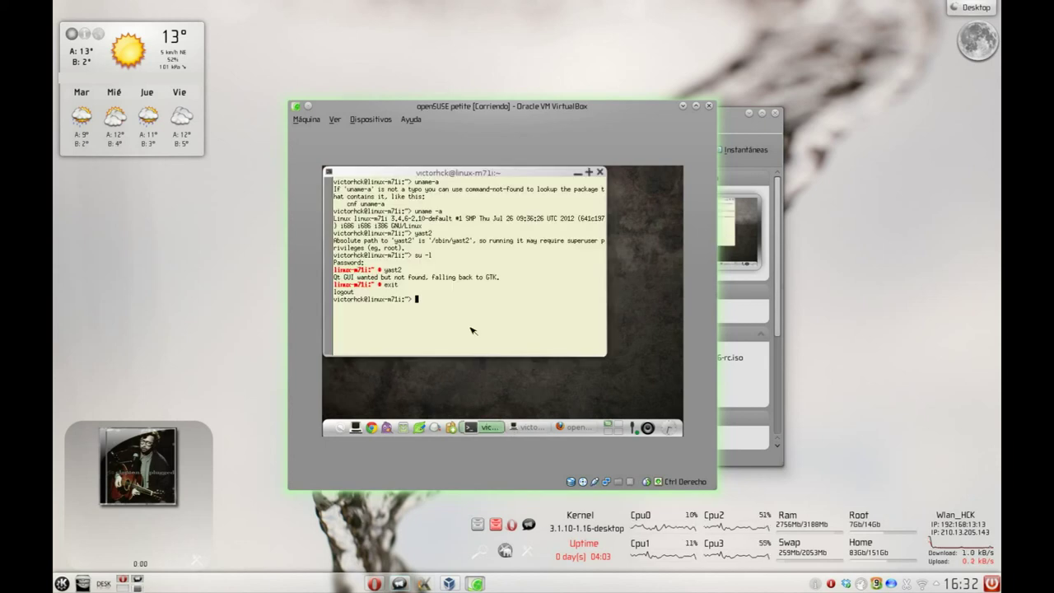
text(ve a lot of fun!!!)
key(Return)
text(s)
text())
key(Return)
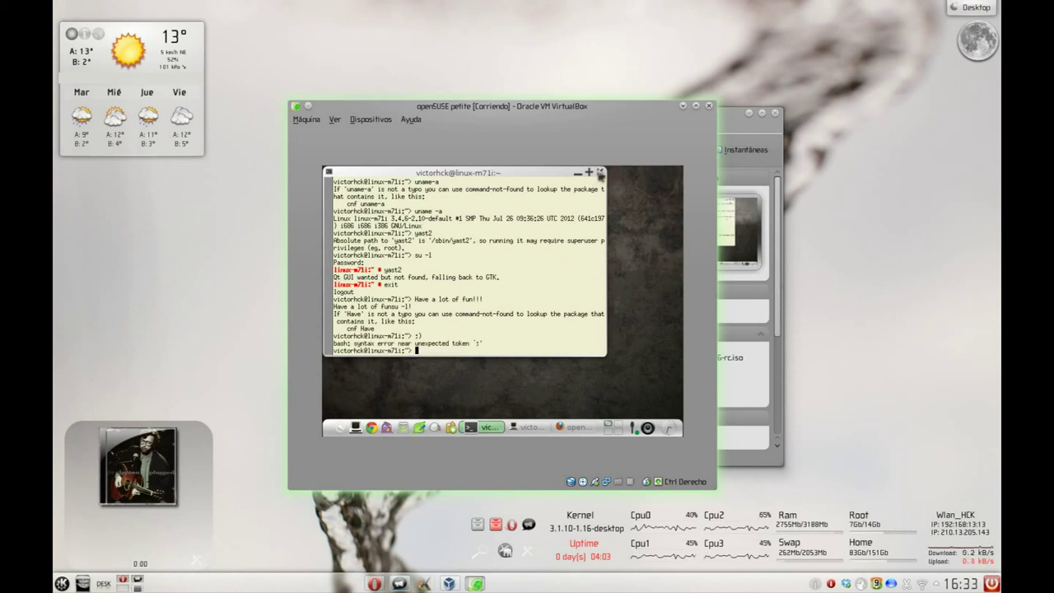
Step: Close the terminal, the minimized Firefox window and the remaining minimized window
click(600, 173)
right_click(527, 428)
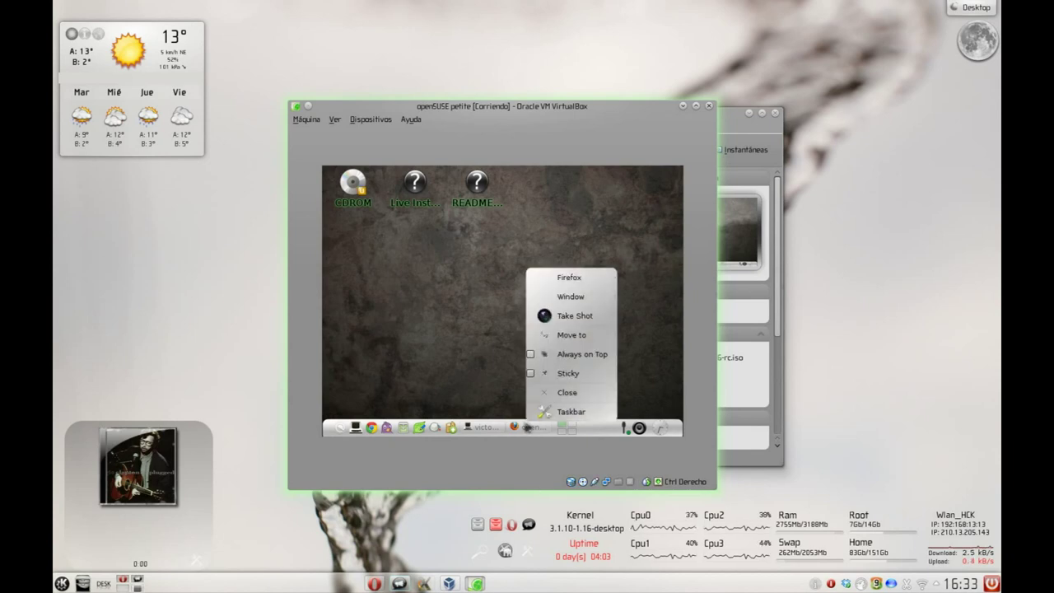
click(566, 392)
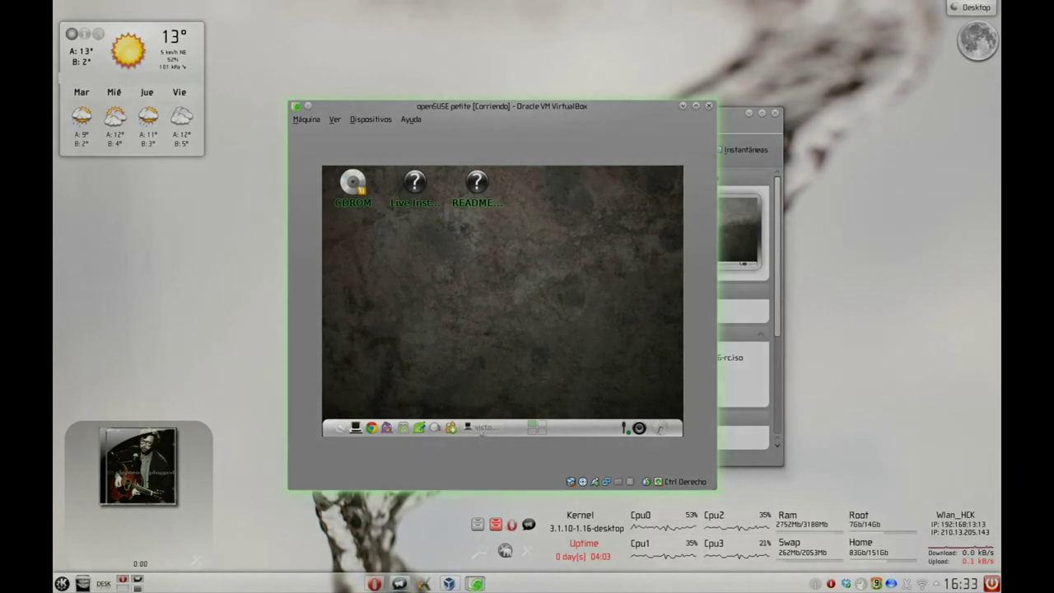
right_click(482, 430)
mouse_move(521, 400)
click(605, 400)
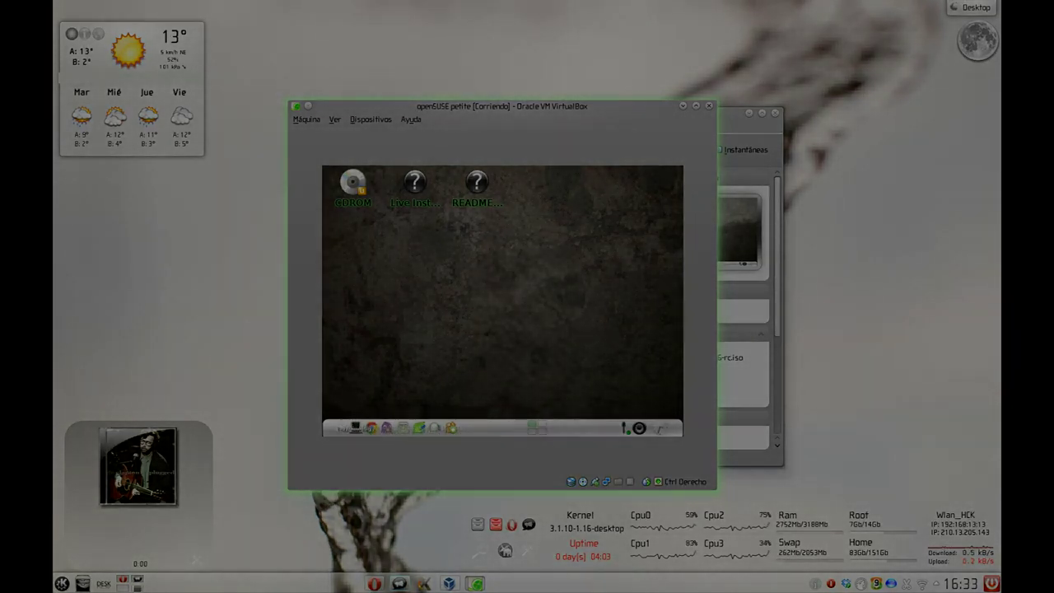
Step: Power off the guest system from the desktop's System options
click(414, 301)
mouse_move(443, 298)
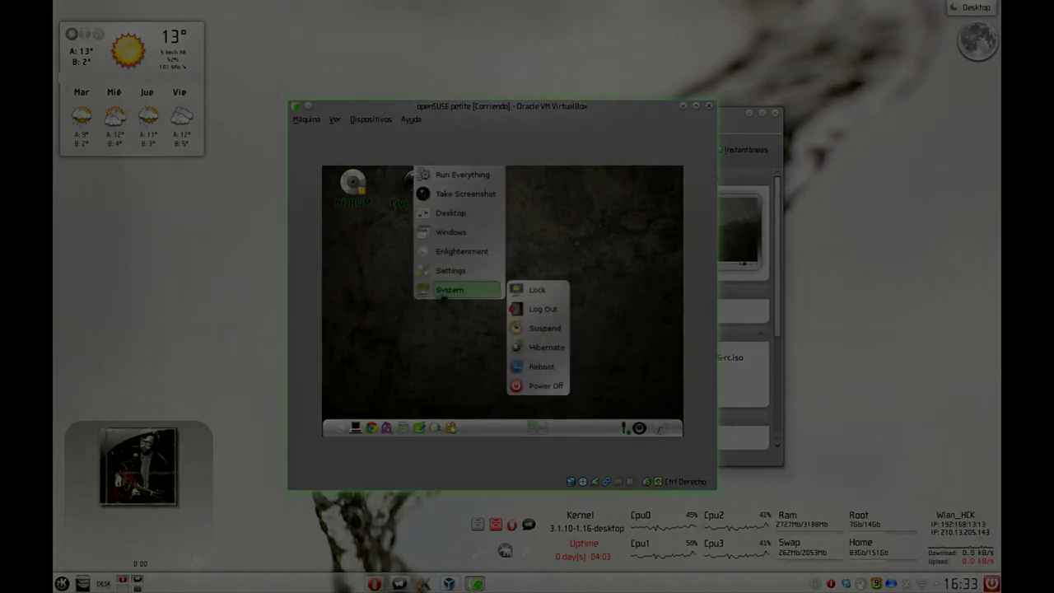
click(542, 384)
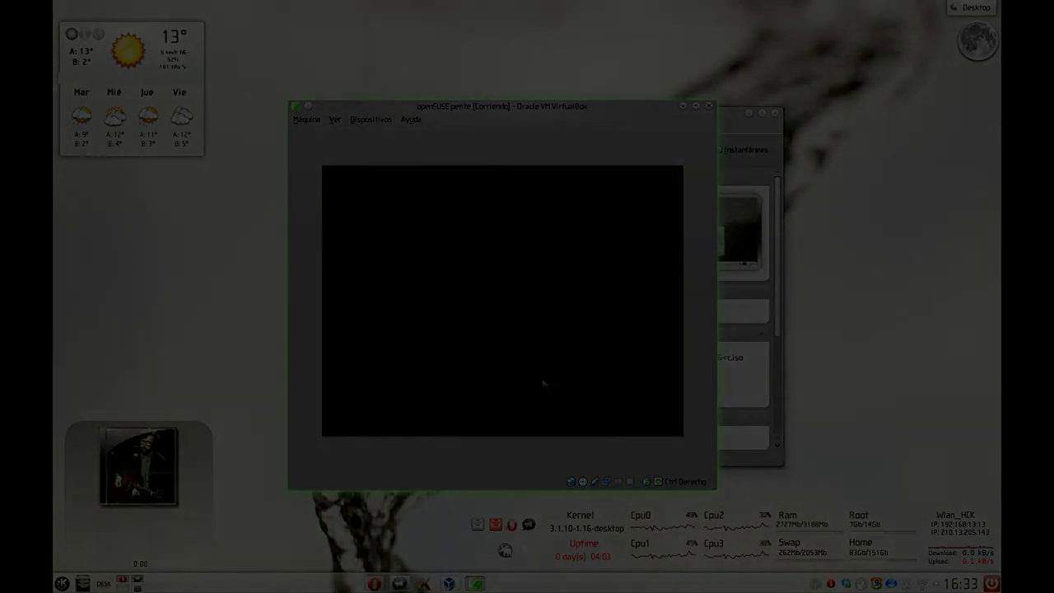